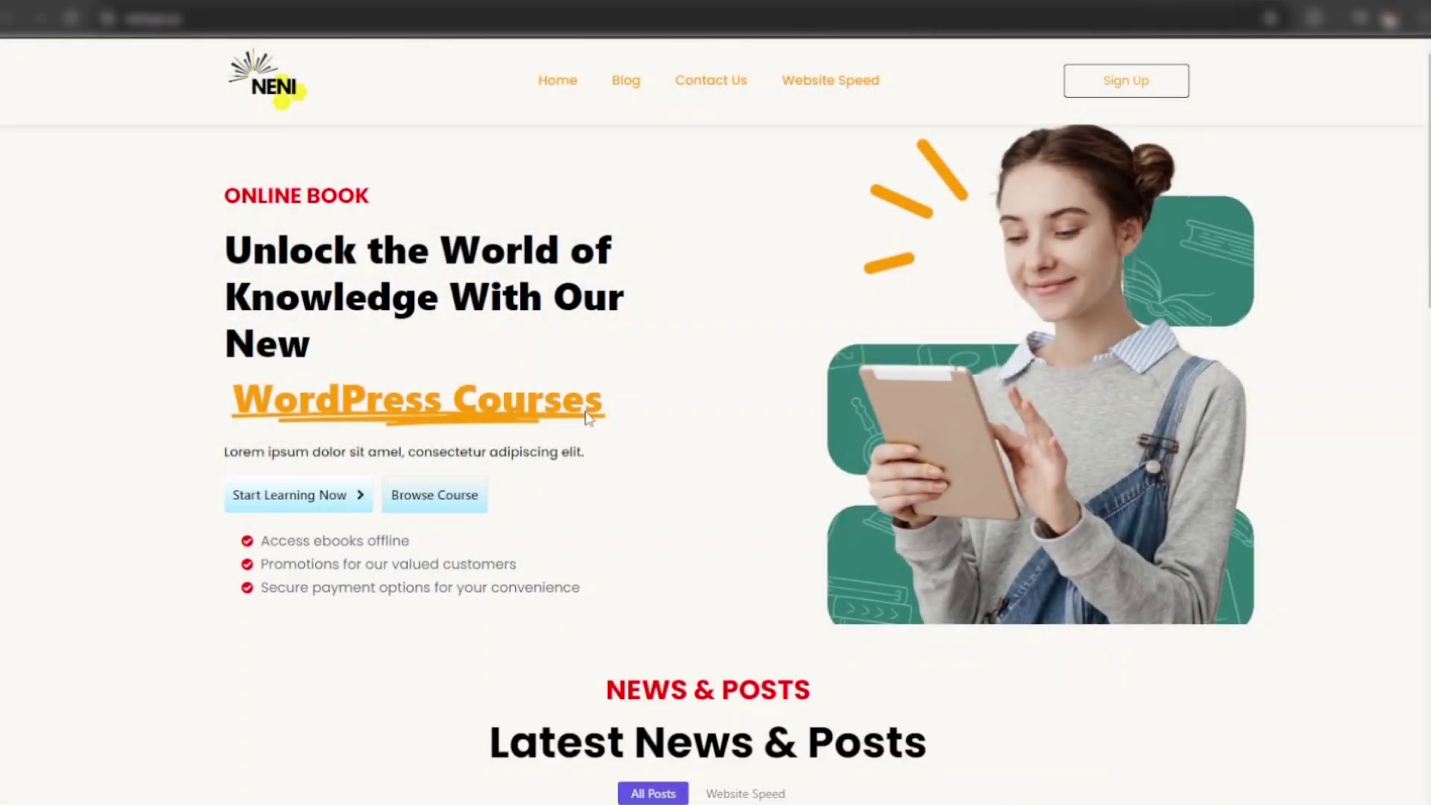
Scroll through the NENI homepage to review its hero and news sections
scroll(585, 410, "down", 5)
scroll(584, 410, "up", 5)
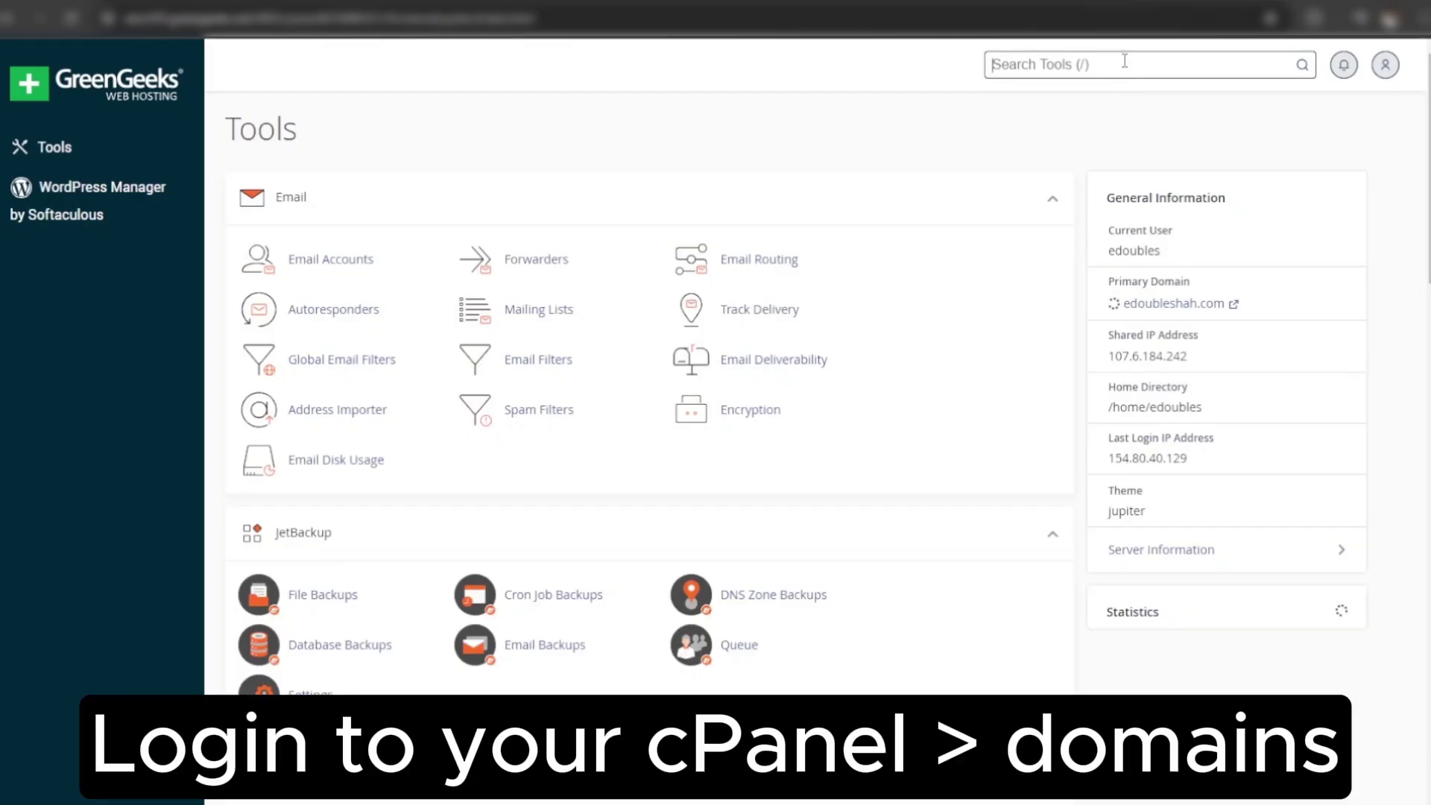
Search tools for 'domain' and open the /public_html/neni.pp.ua document root in File Manager
type("domain")
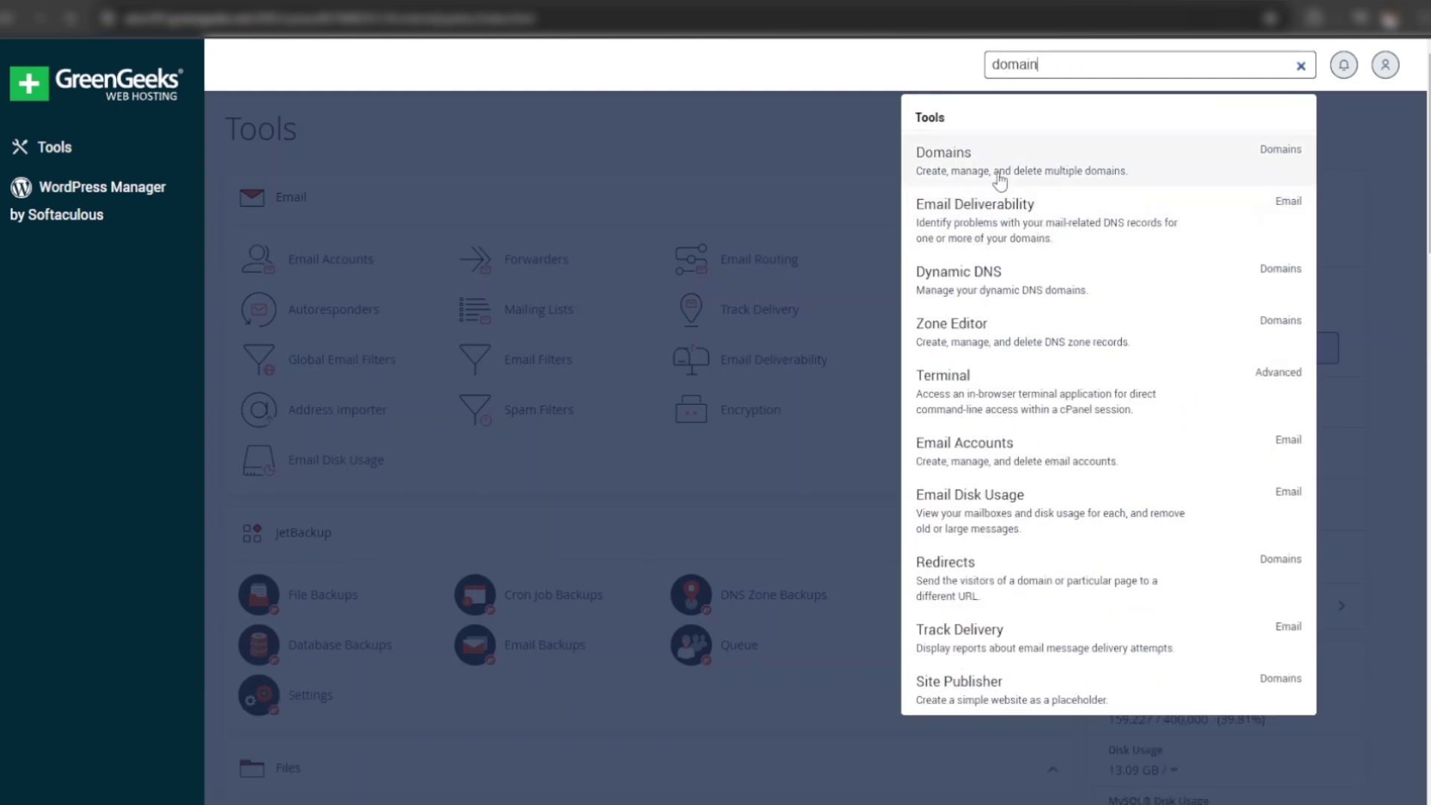
left_click(1000, 182)
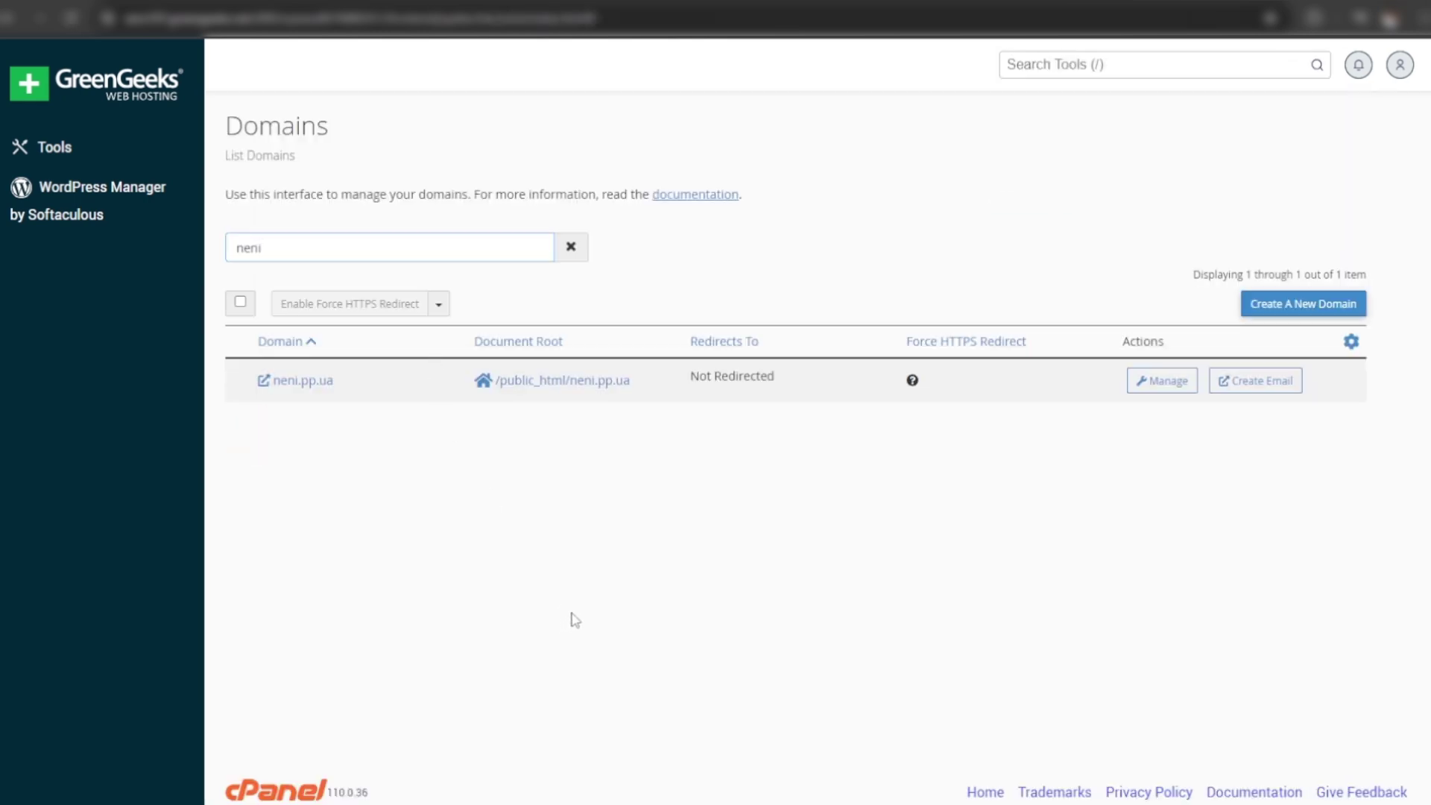
left_click(550, 383)
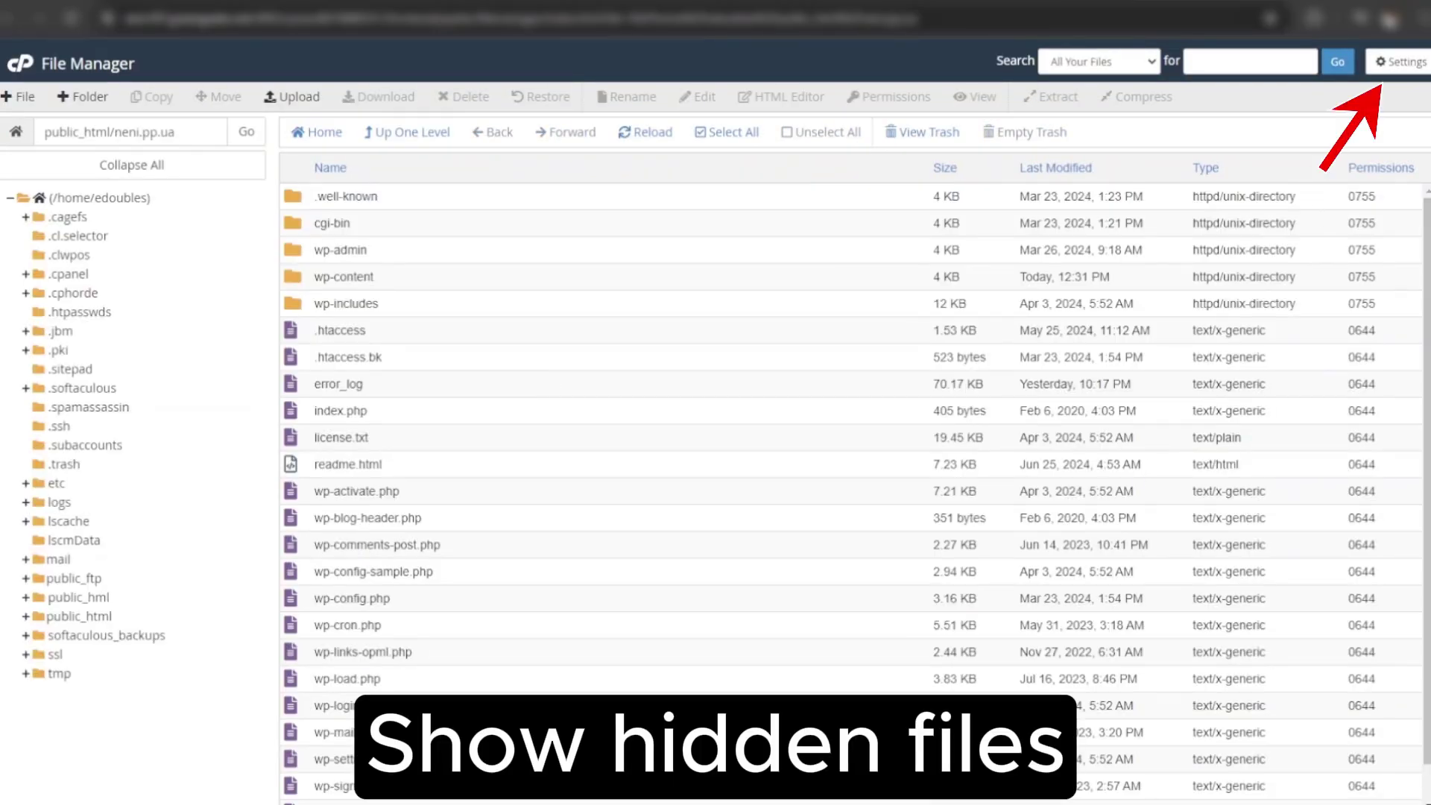
Enable Show Hidden Files and select every file and folder in the site directory
left_click(1388, 66)
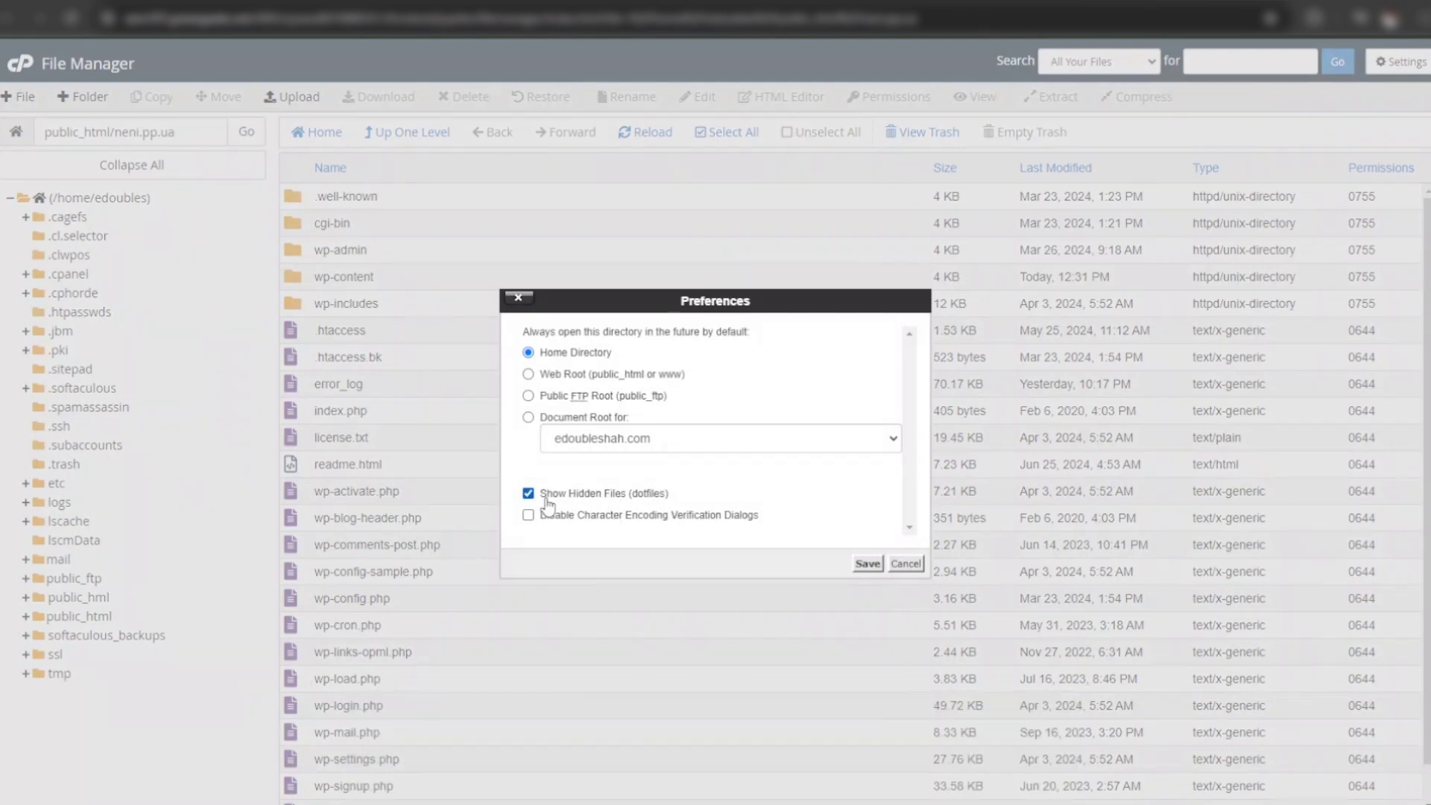
left_click(867, 564)
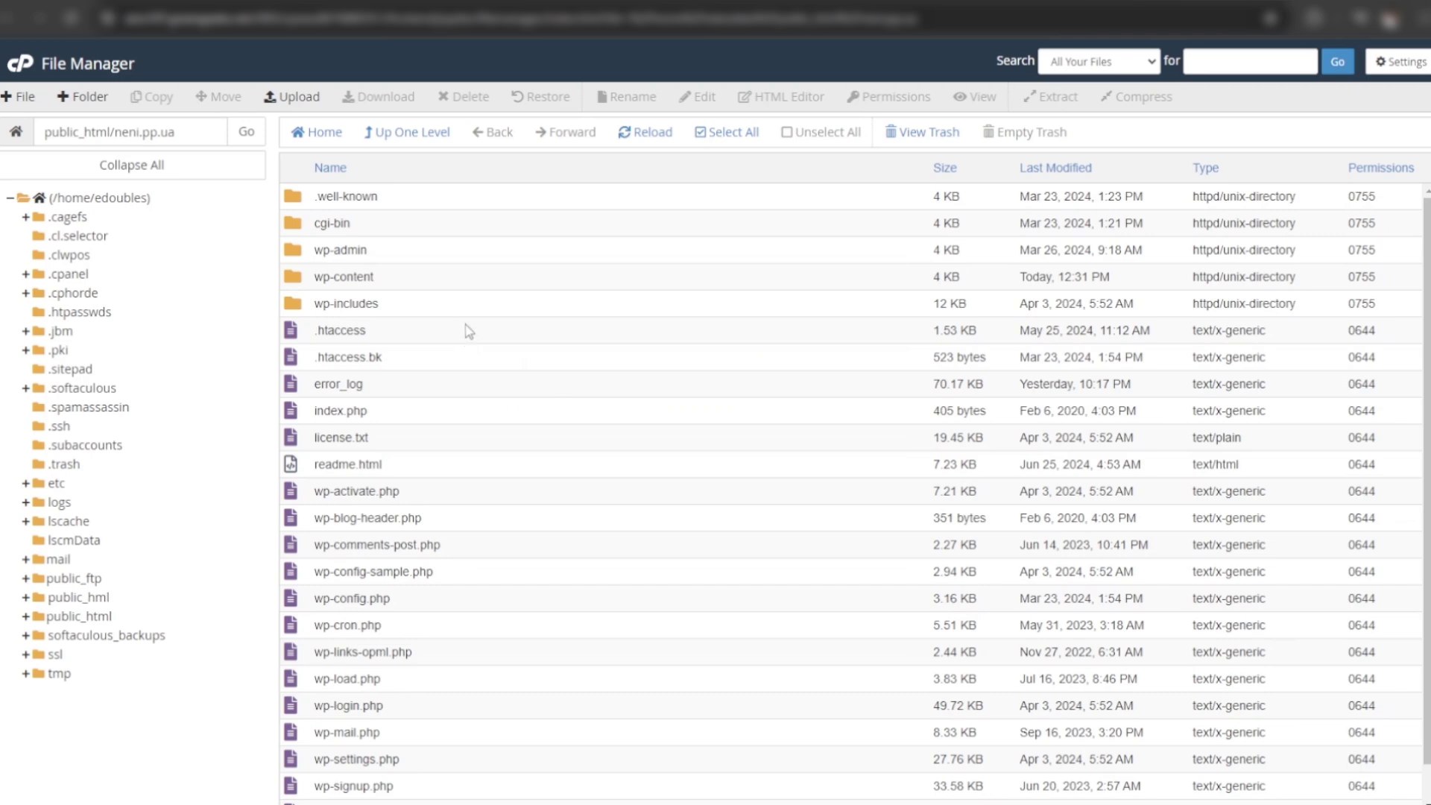
left_click(466, 315)
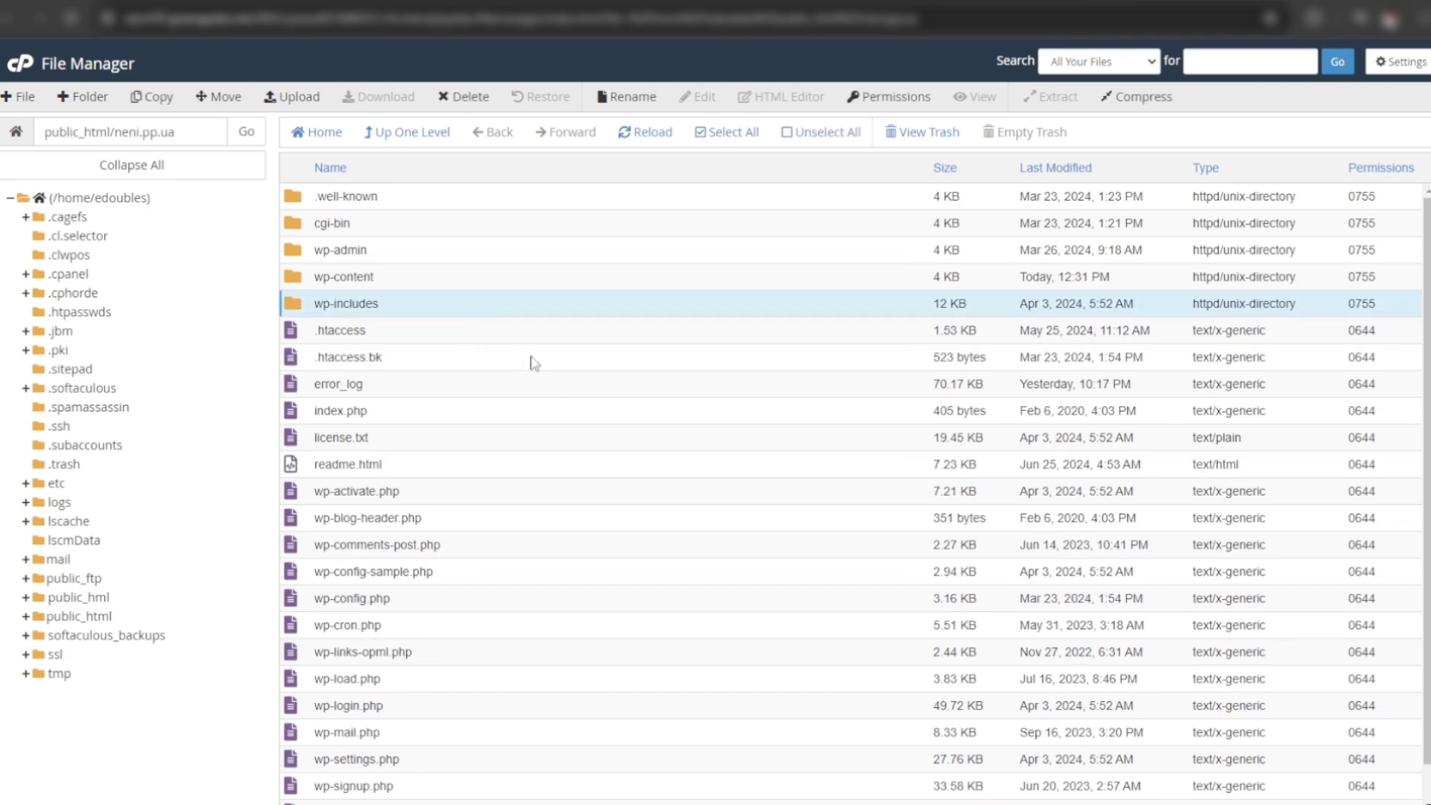
left_click(708, 137)
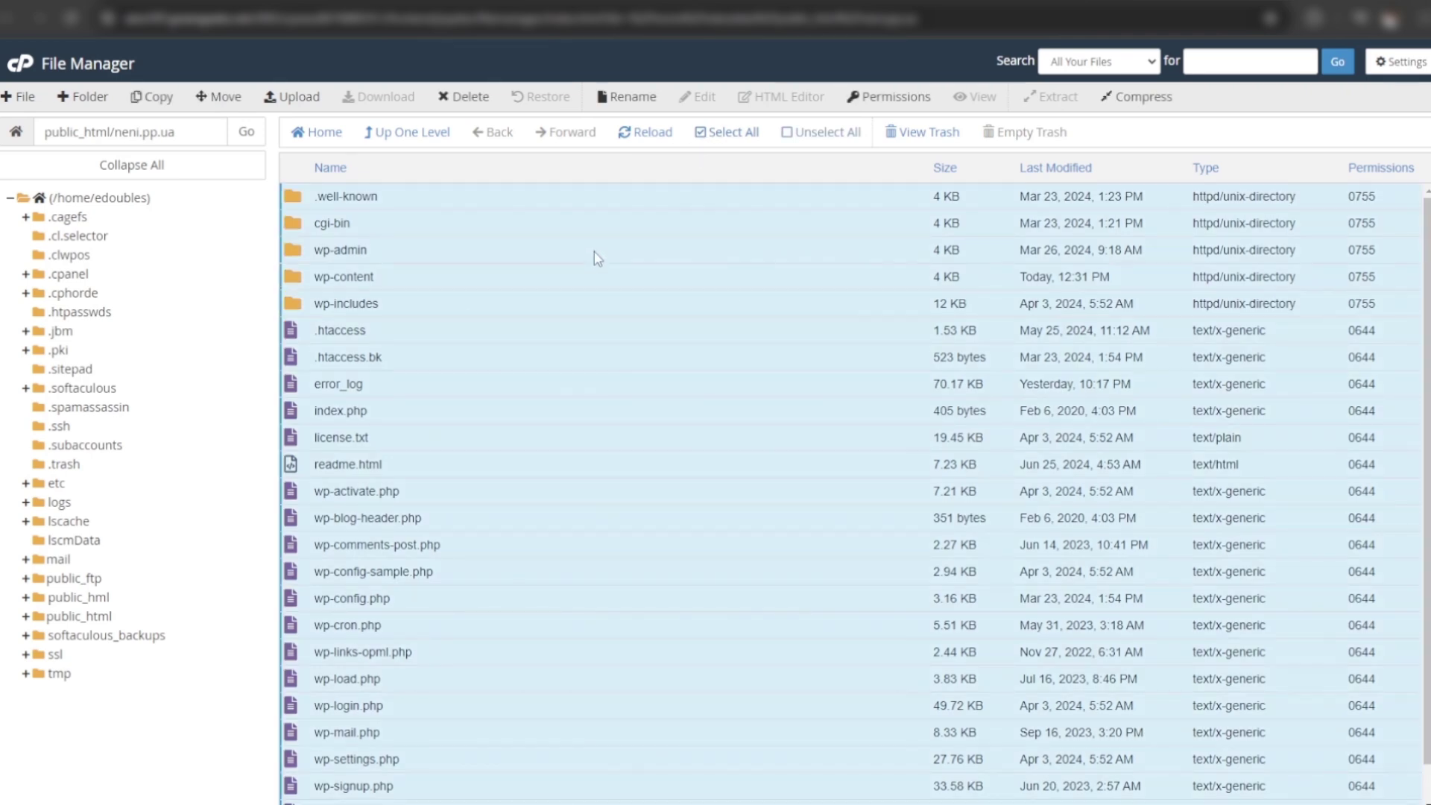
Compress the selection into a Zip archive named neni.zip
left_click(1114, 97)
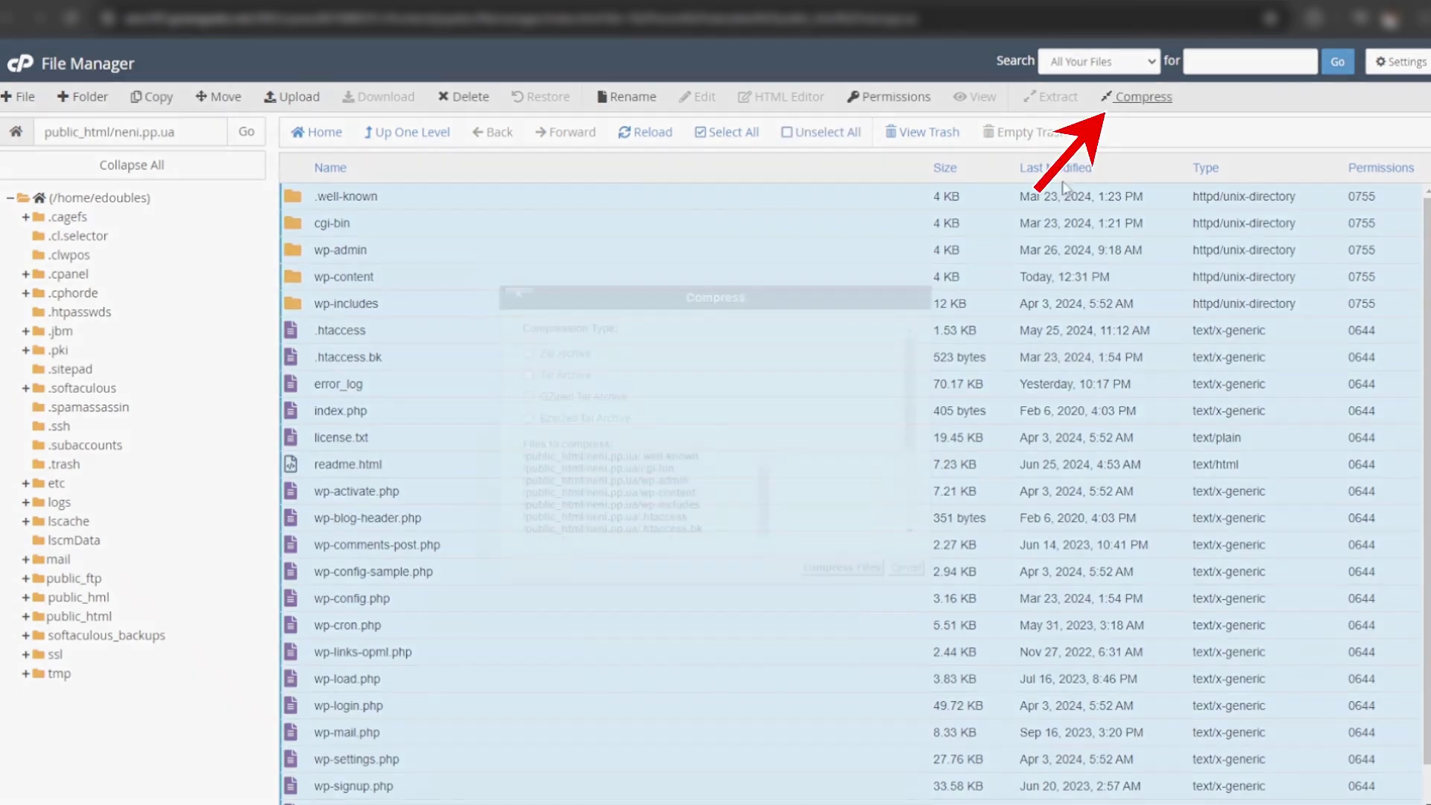
left_click(564, 353)
scroll(671, 477, "down", 4)
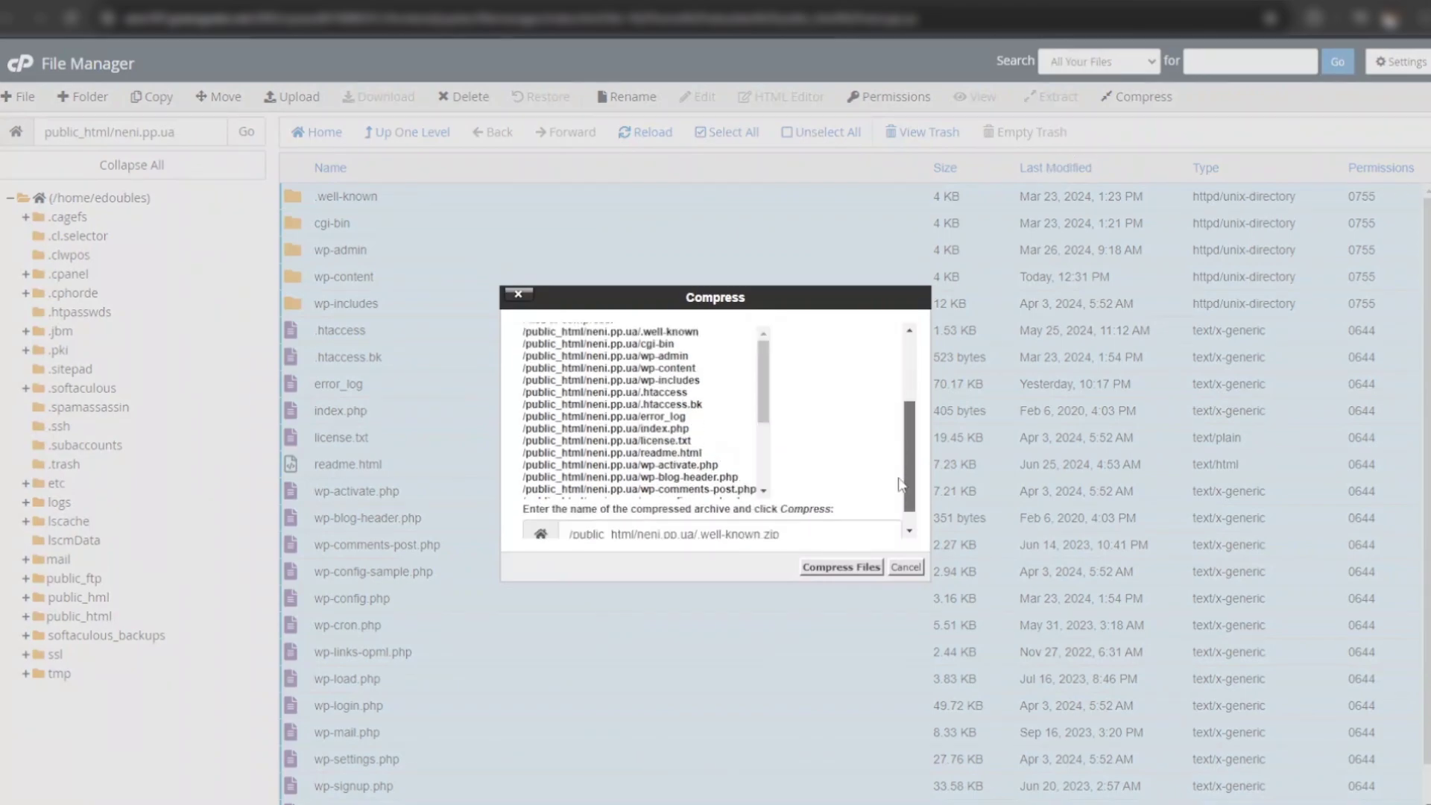
left_click_drag(689, 596, 723, 617)
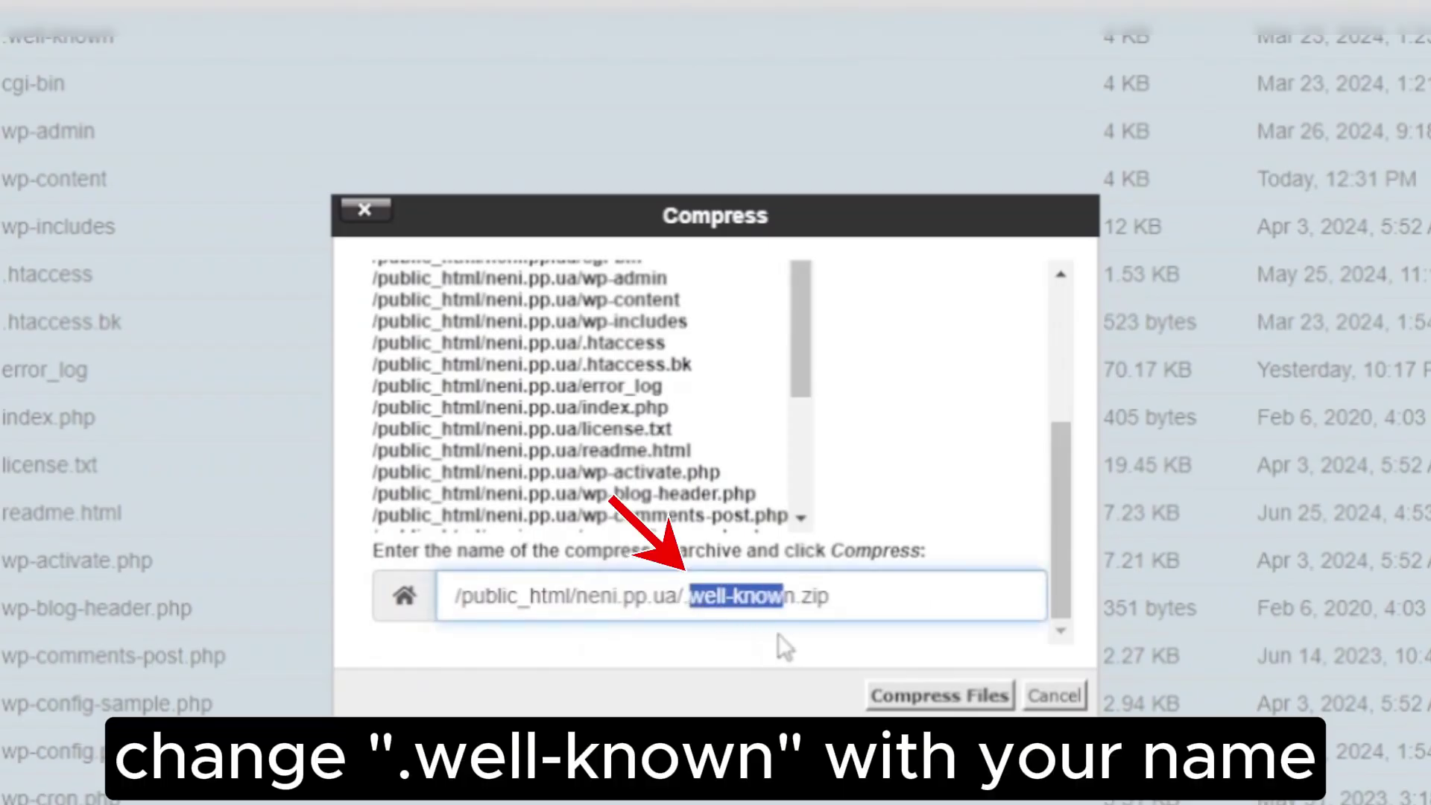
key("BackSpace")
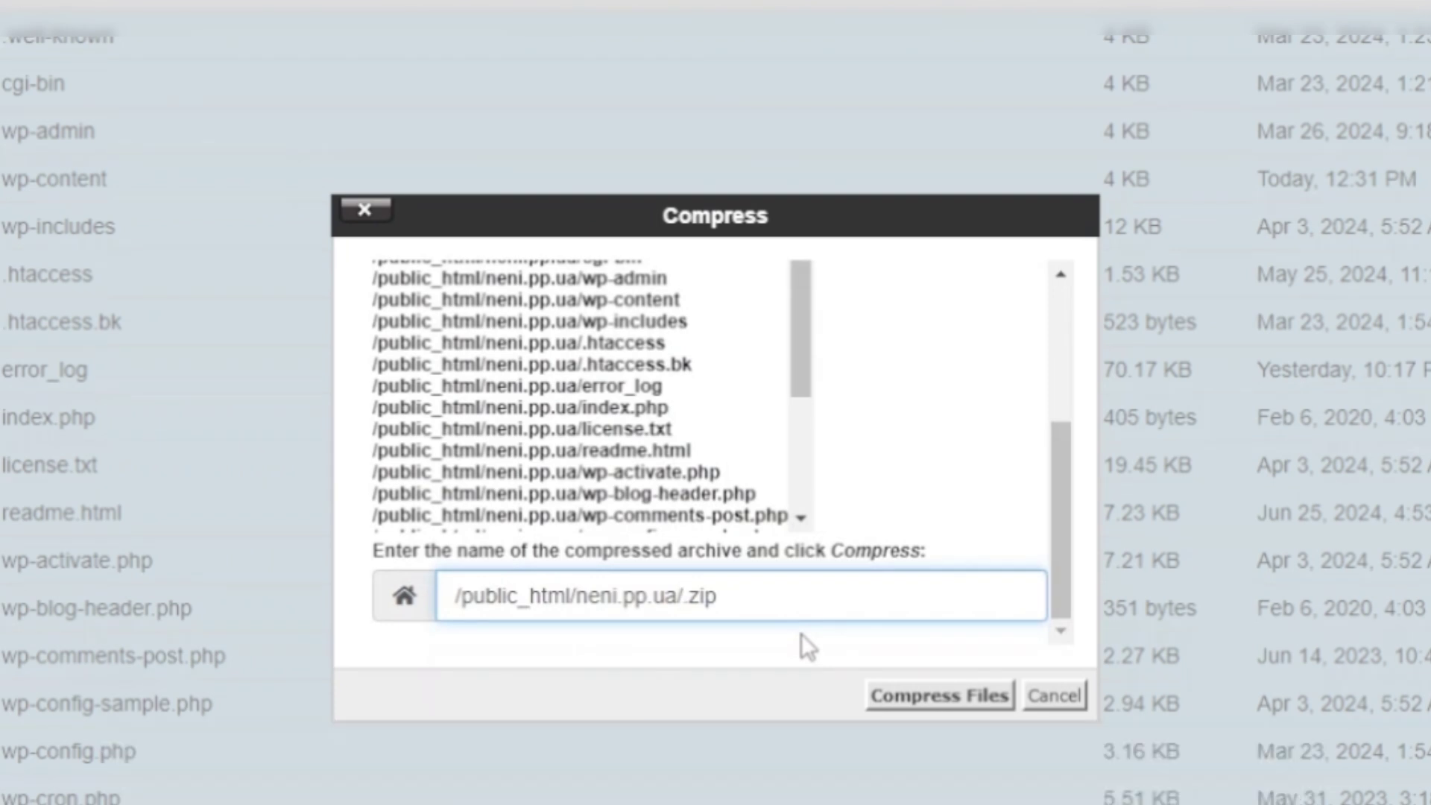
type("neni")
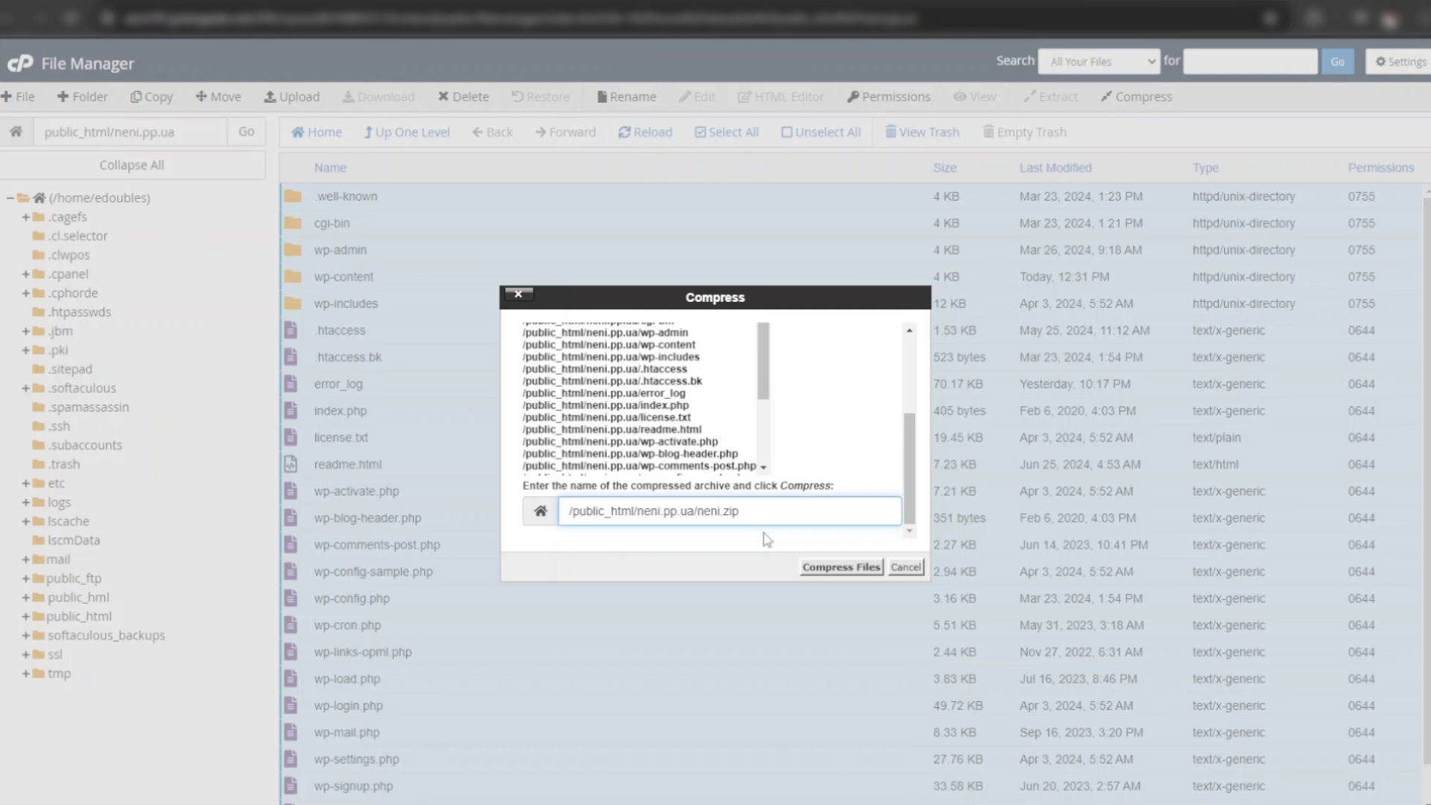
left_click(932, 704)
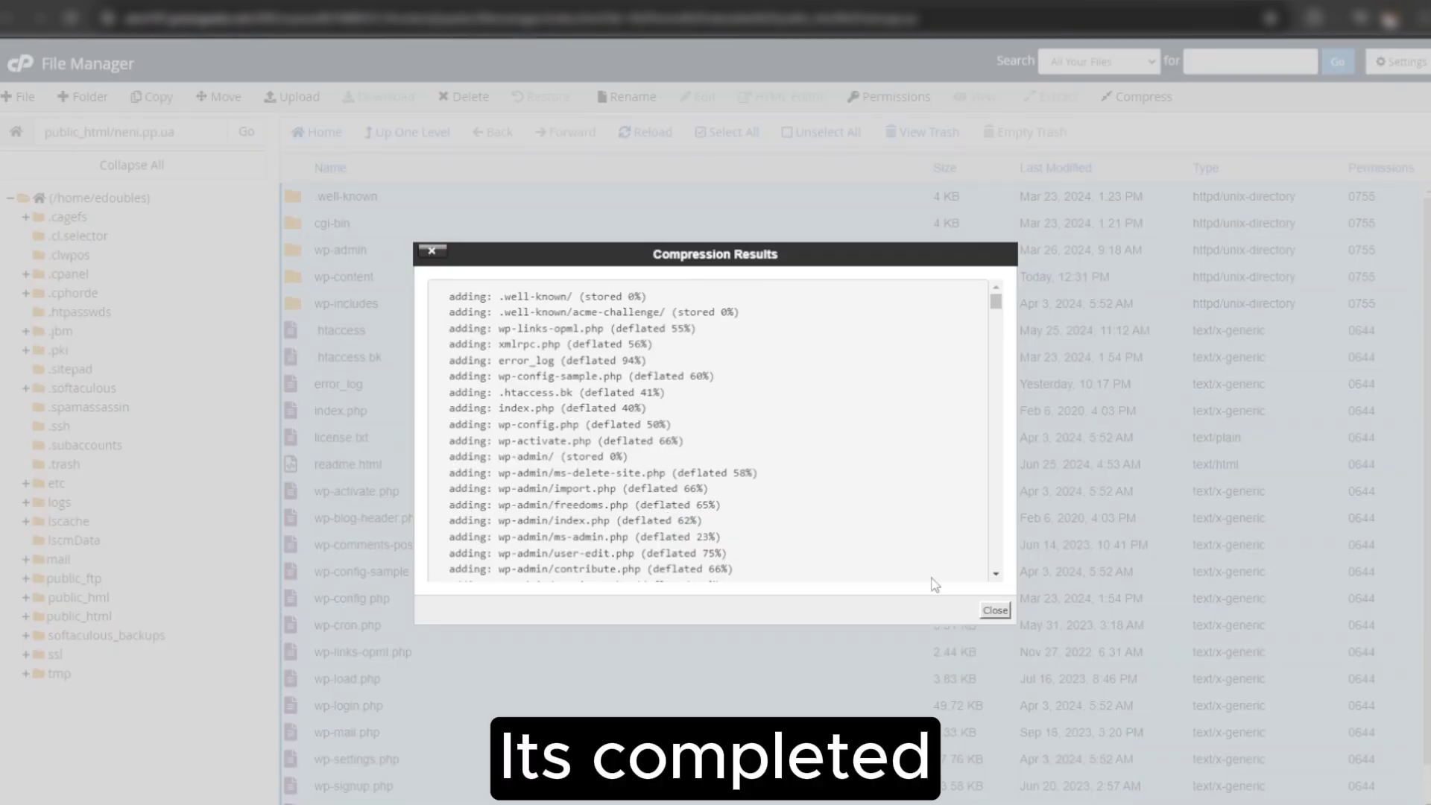
Refresh the file list and download the 219.2 MB neni.zip archive
left_click(993, 613)
scroll(520, 387, "down", 1)
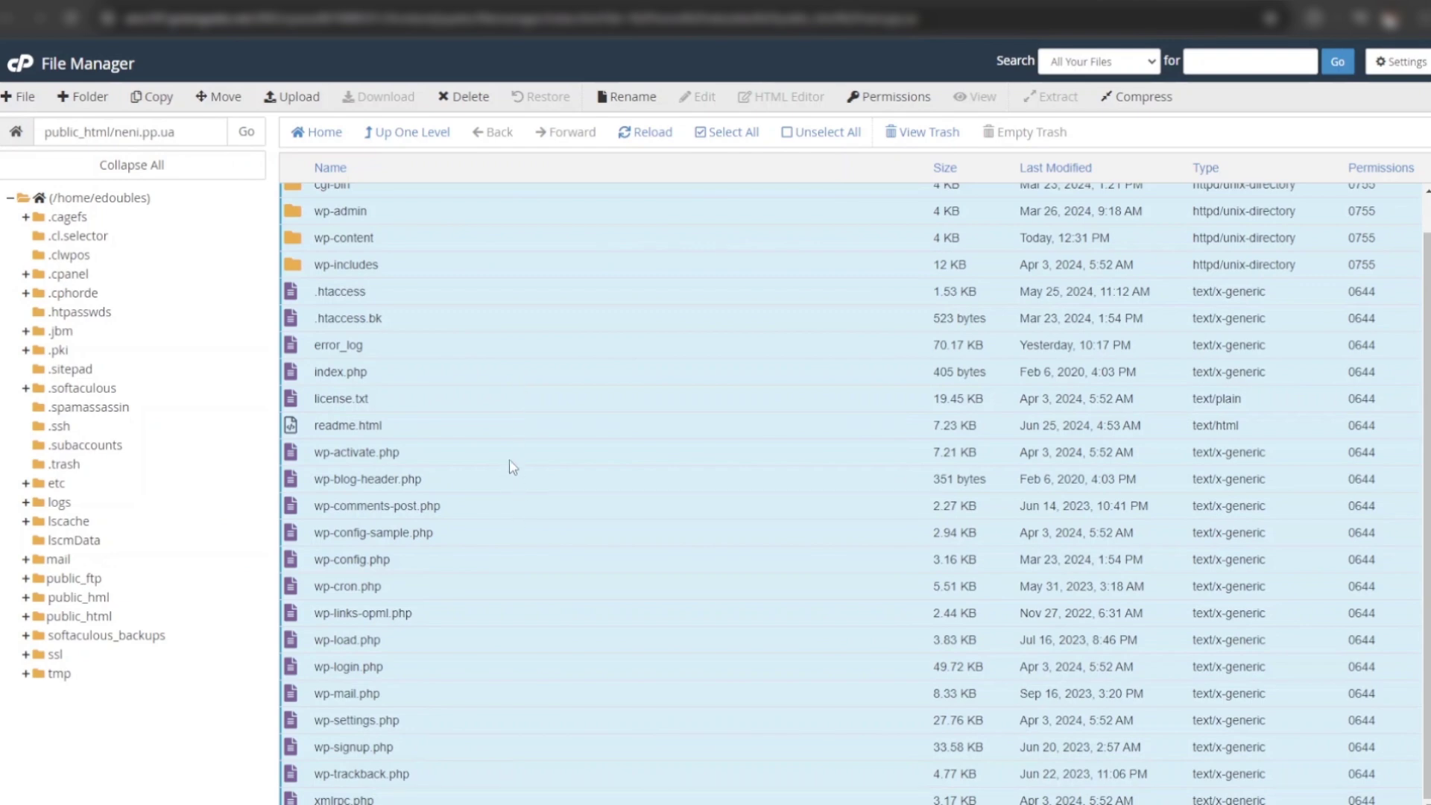
scroll(509, 460, "up", 1)
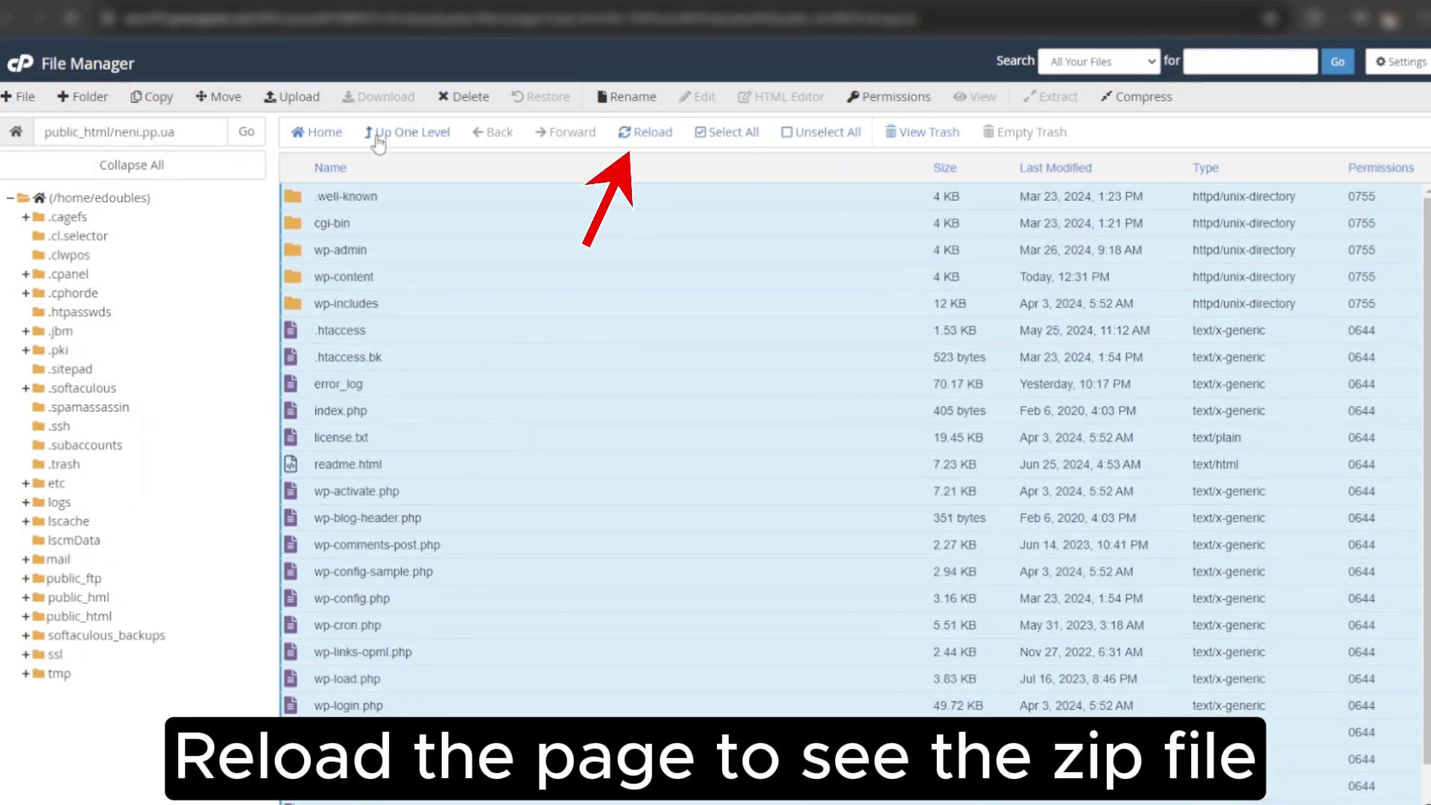
left_click(638, 148)
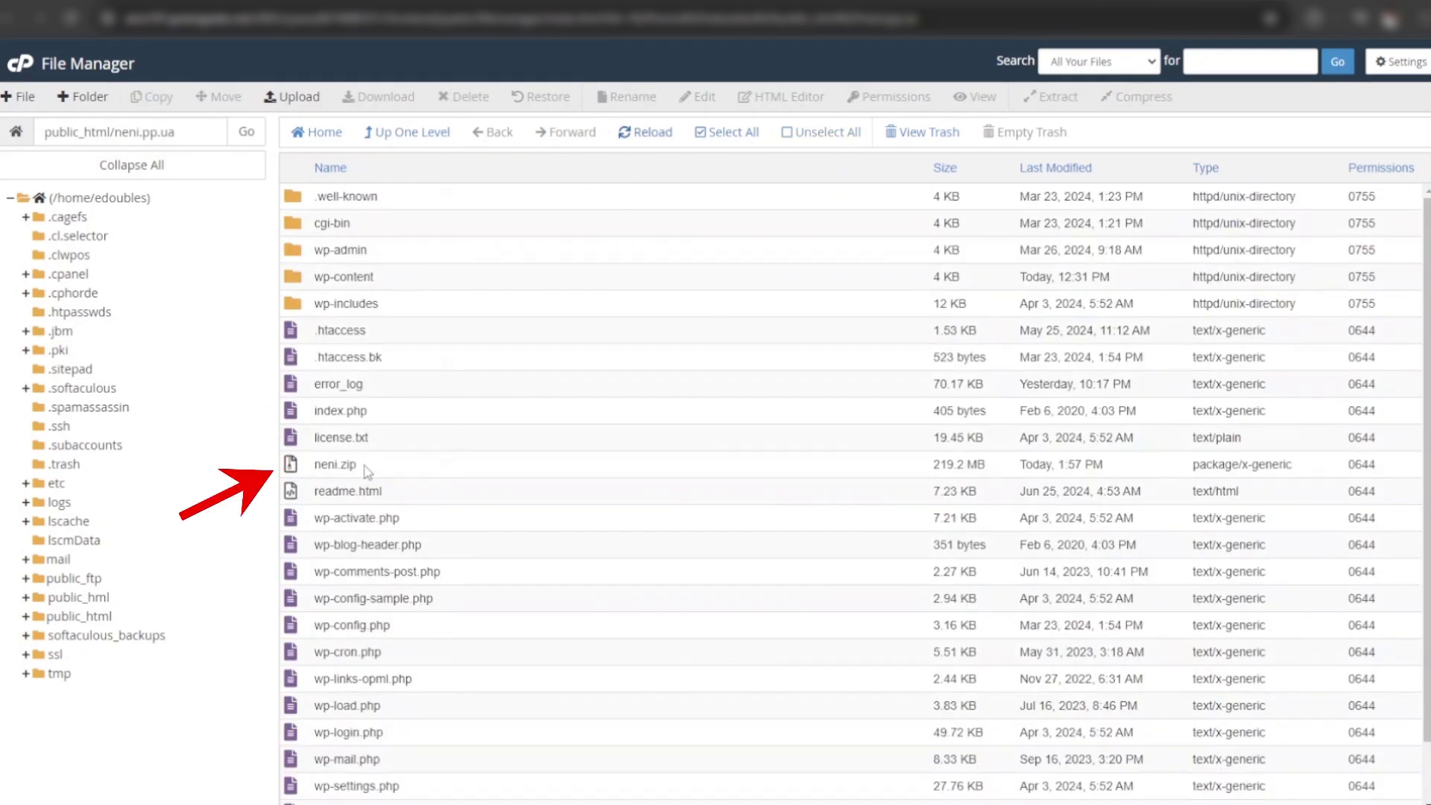
left_click(430, 471)
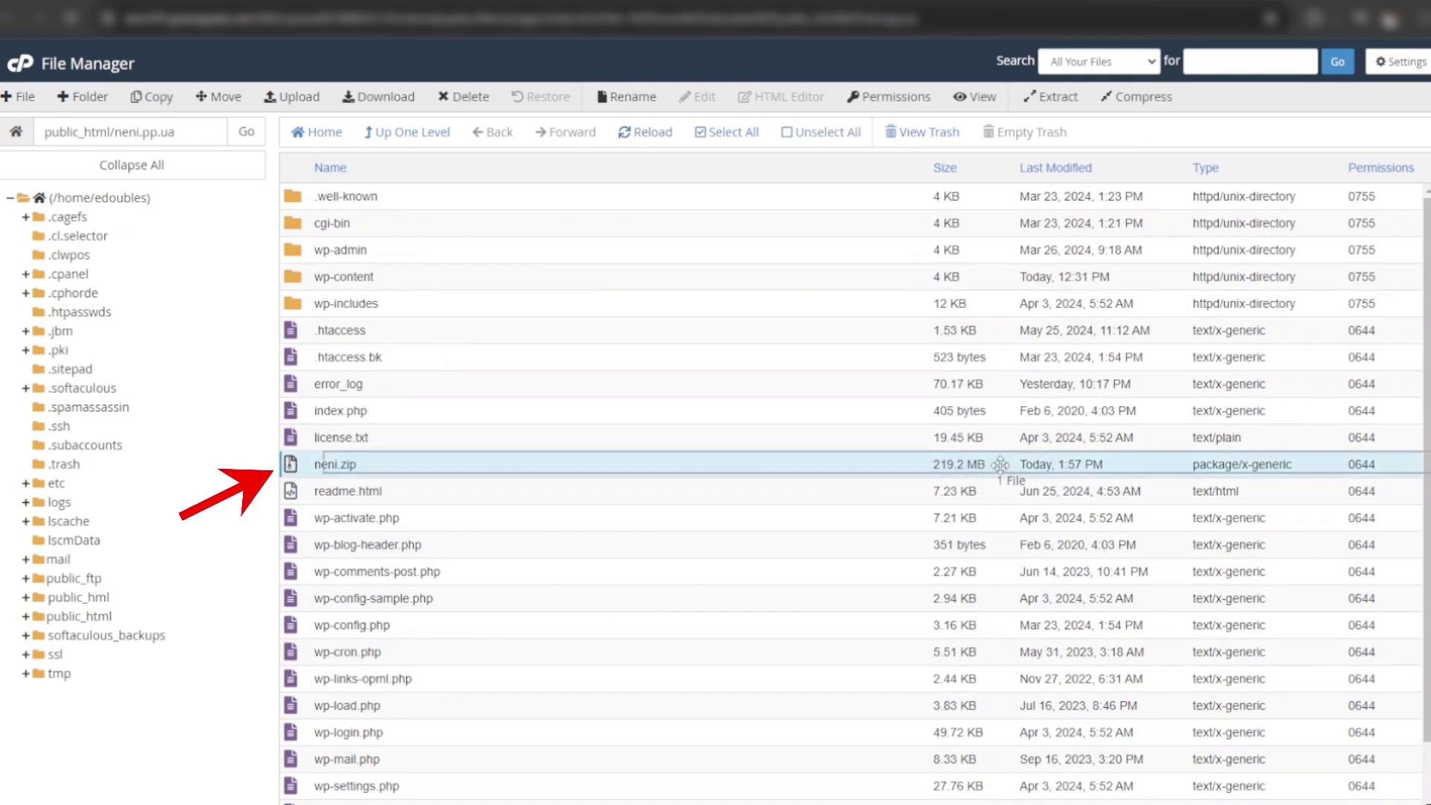
double_click(421, 468)
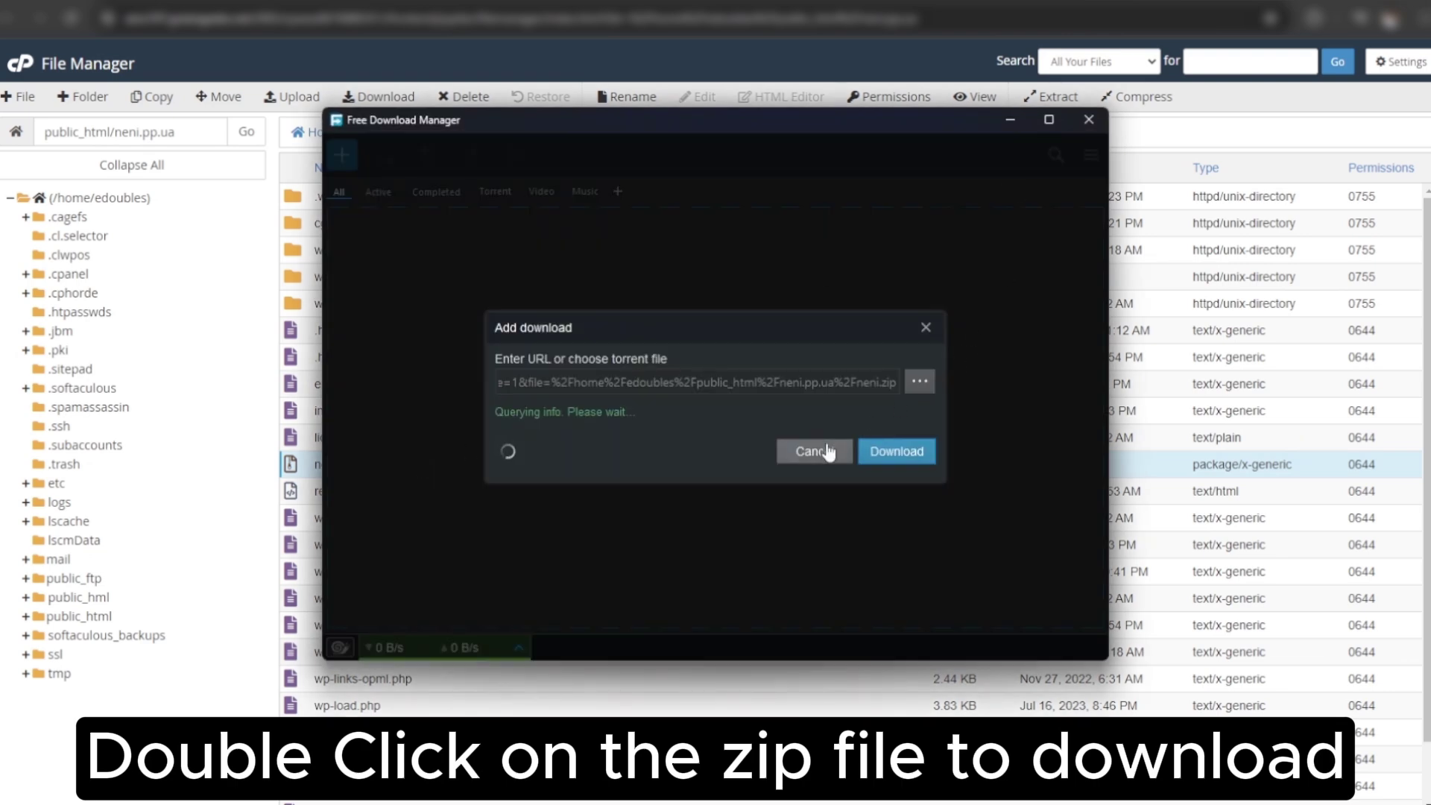
left_click(897, 452)
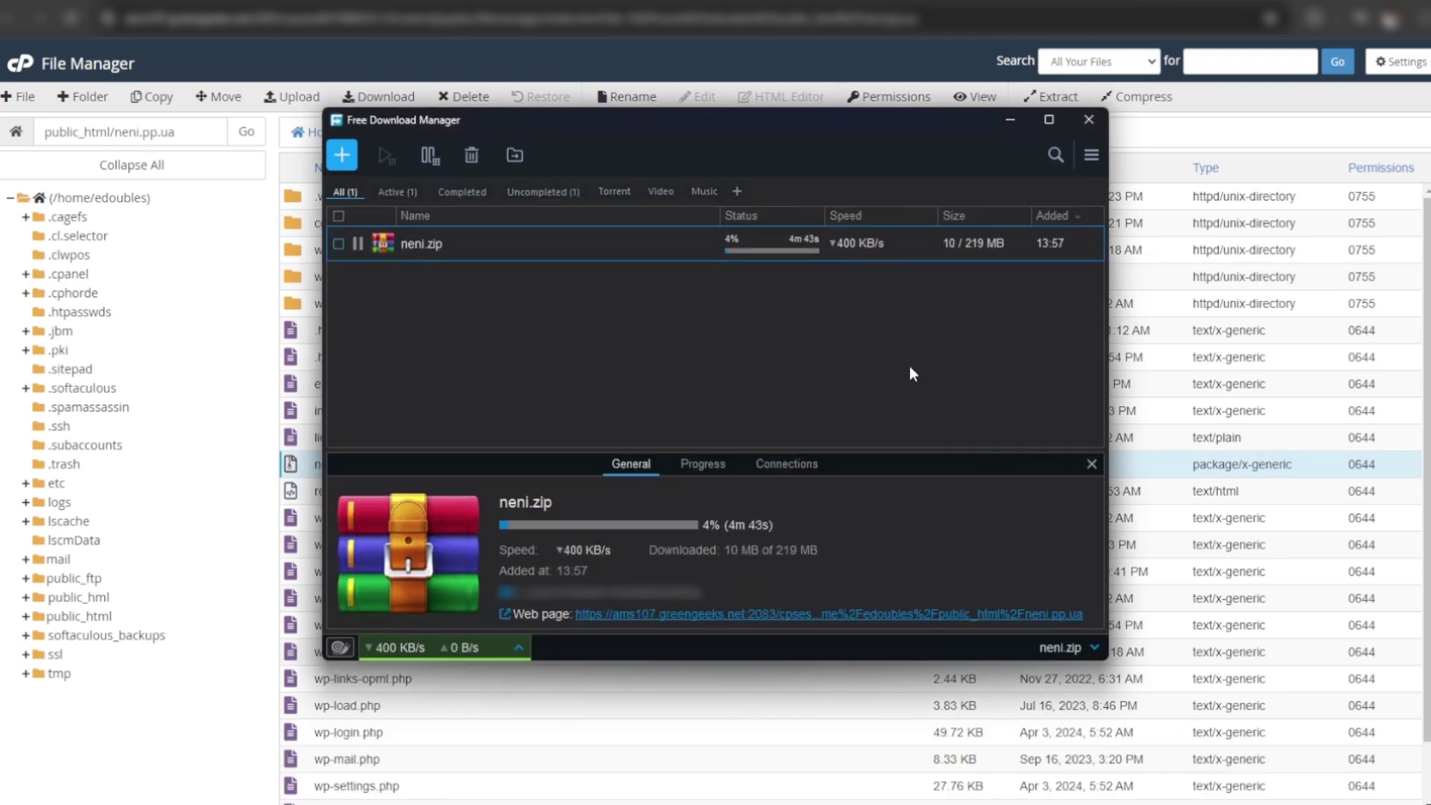
left_click(1089, 119)
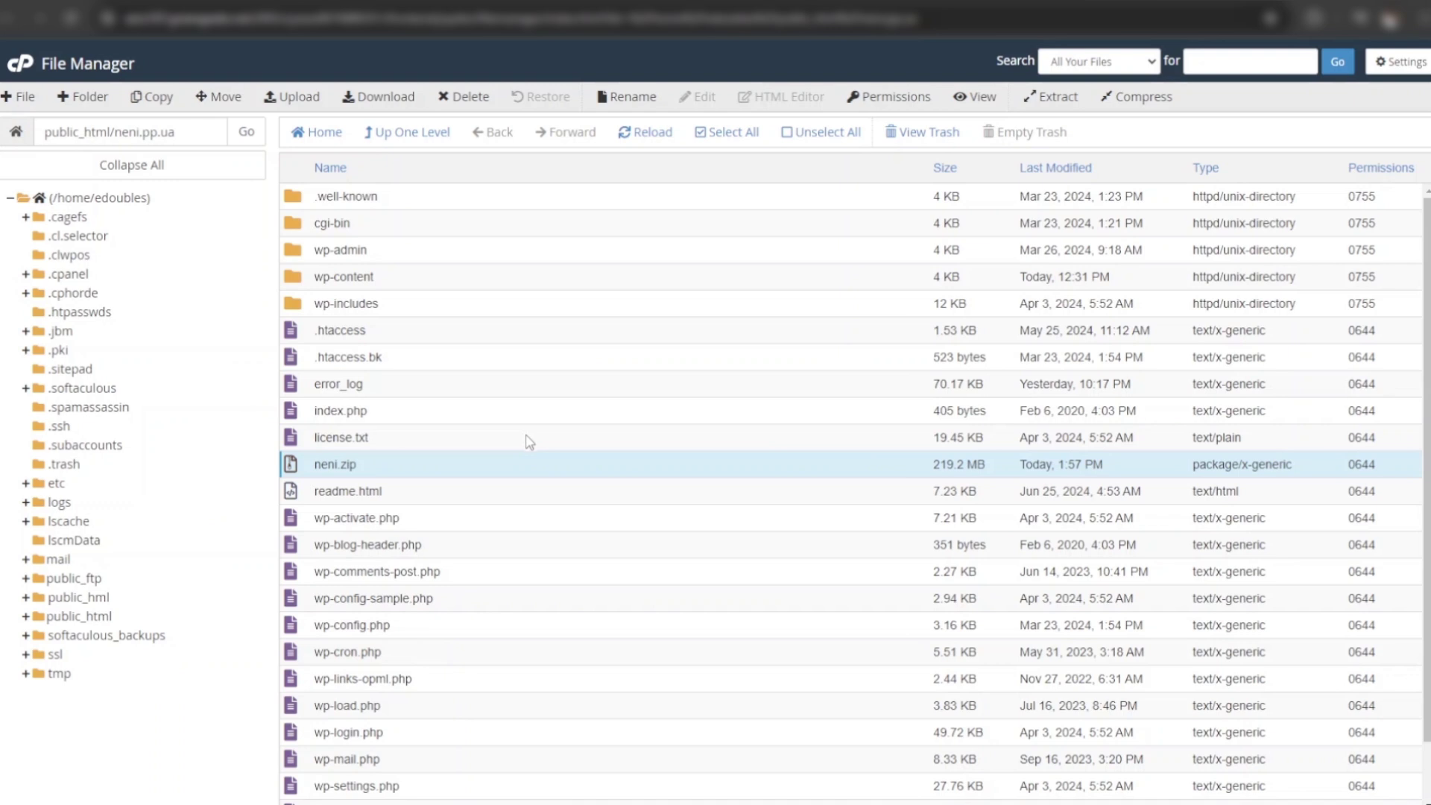
Copy the DB_NAME value edoubles_wp66 from wp-config.php and close the viewer
left_click(364, 626)
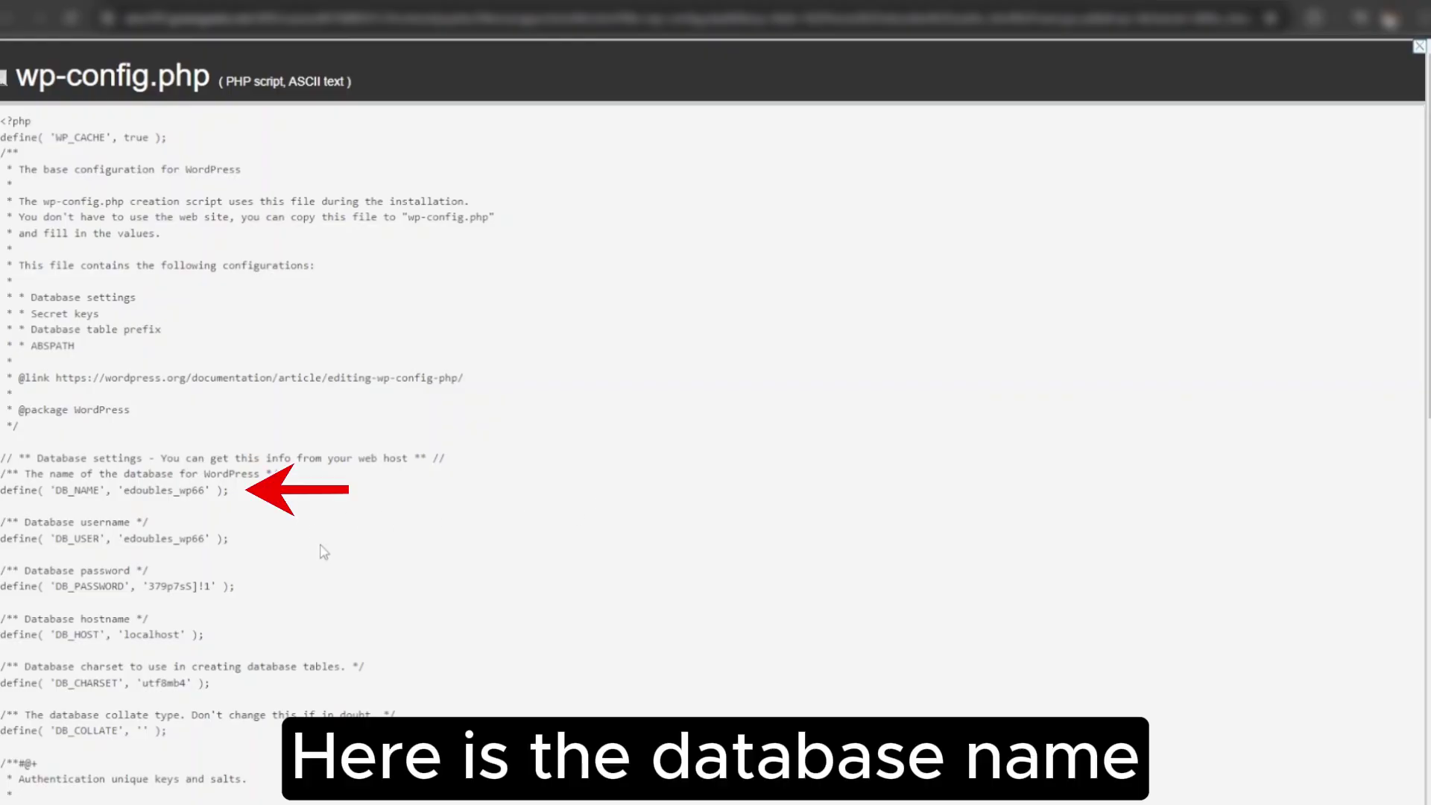
left_click_drag(126, 491, 208, 492)
right_click(192, 496)
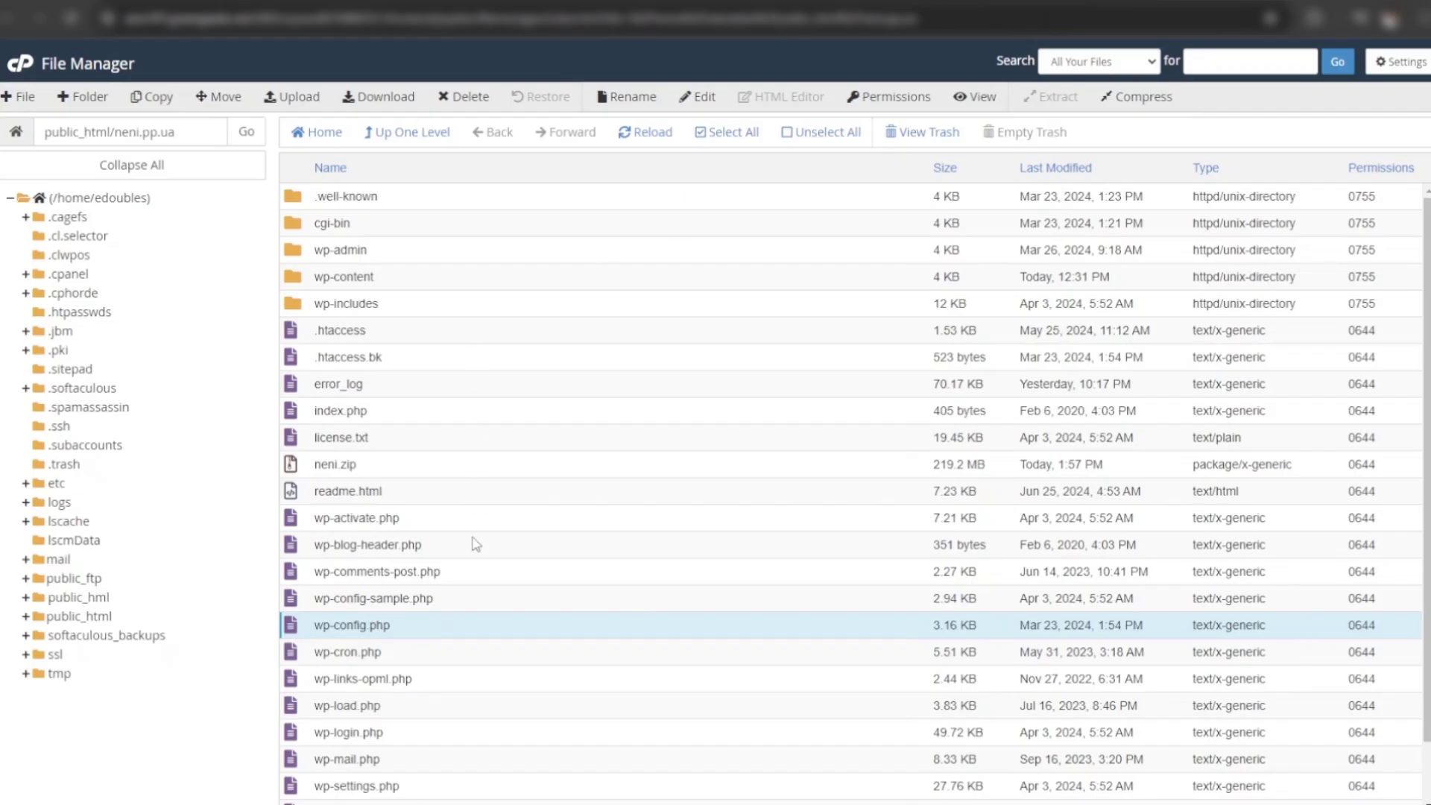
Scroll the cPanel Tools page down to the Databases section for phpMyAdmin
scroll(475, 544, "down", 1)
scroll(475, 544, "up", 1)
key("ctrl+w")
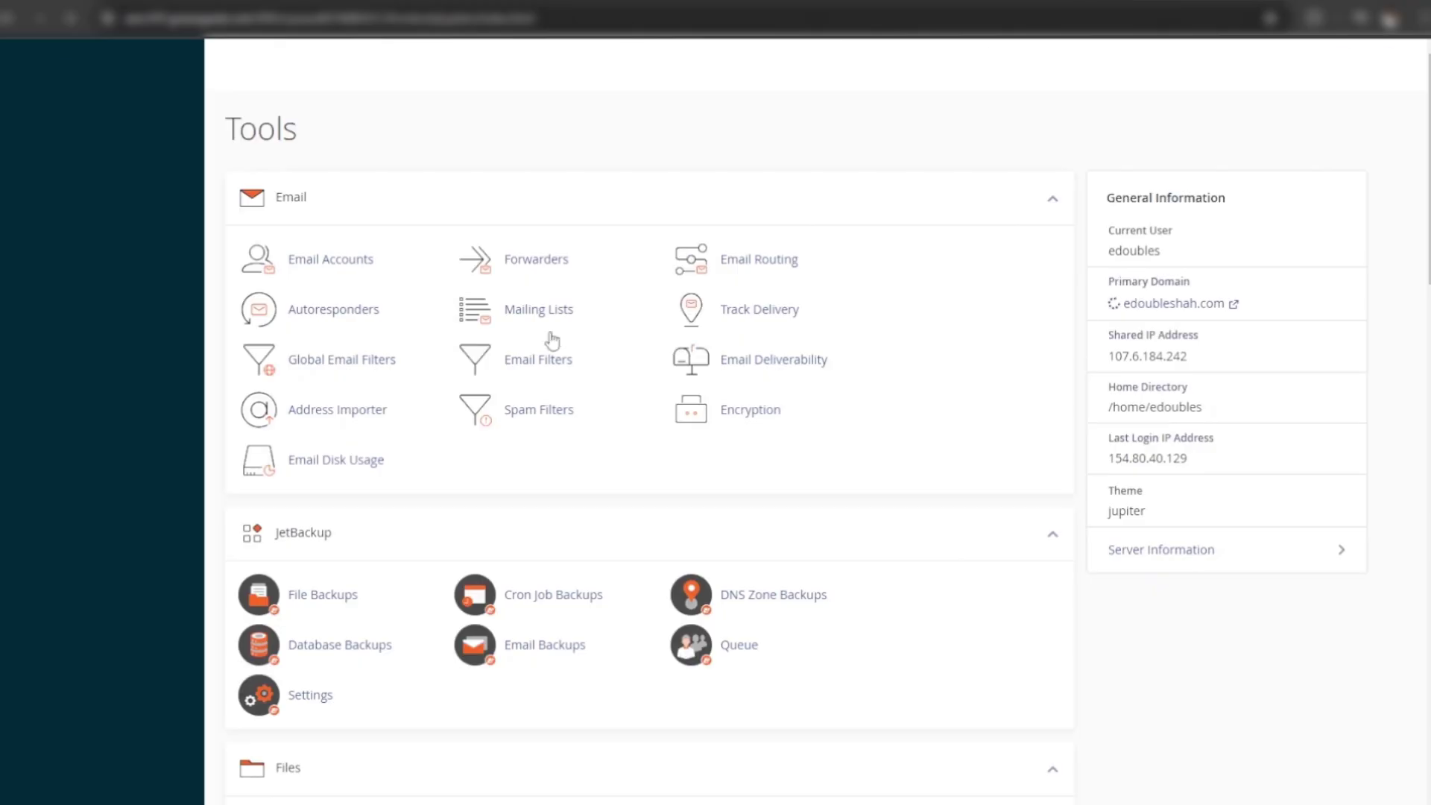
scroll(647, 477, "down", 5)
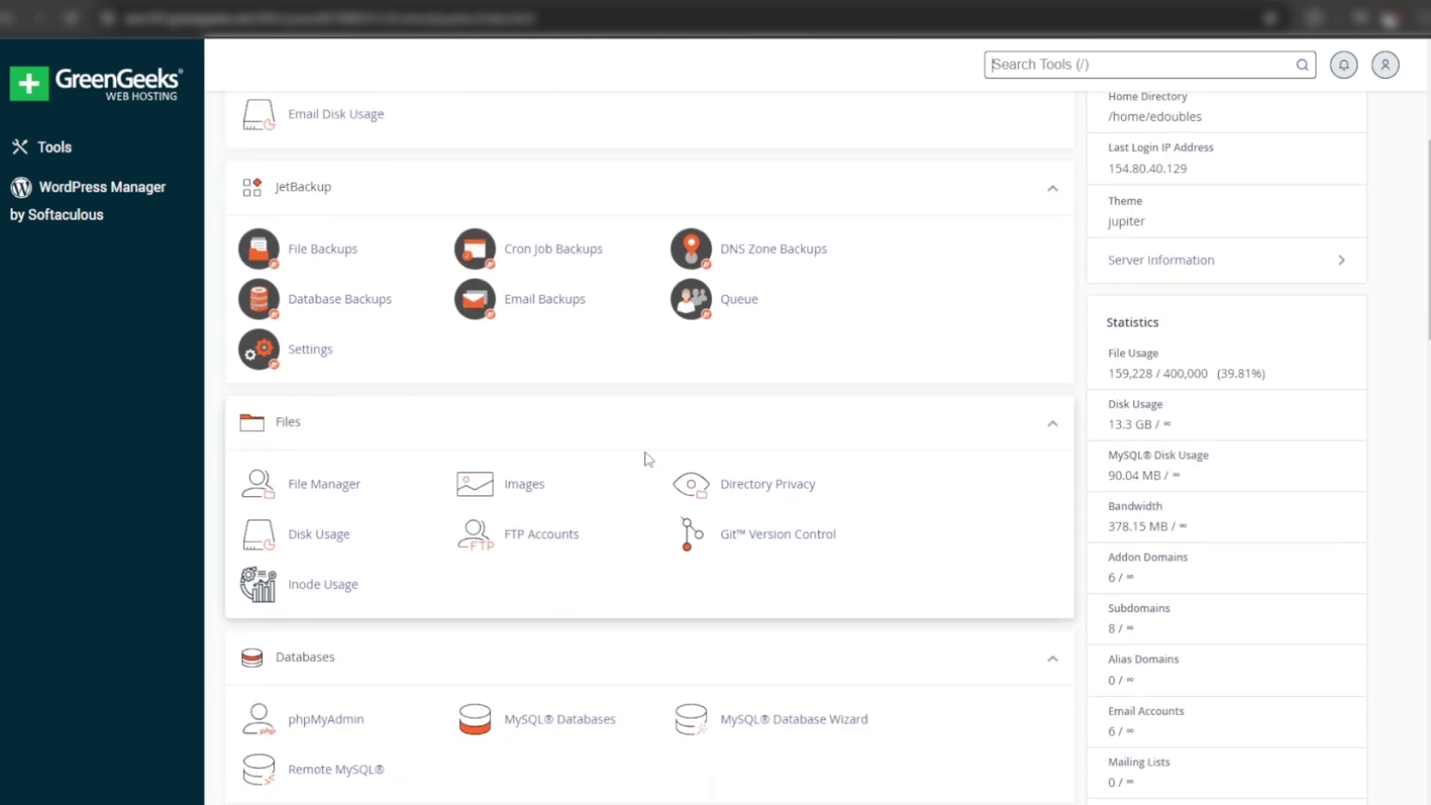
scroll(652, 453, "down", 1)
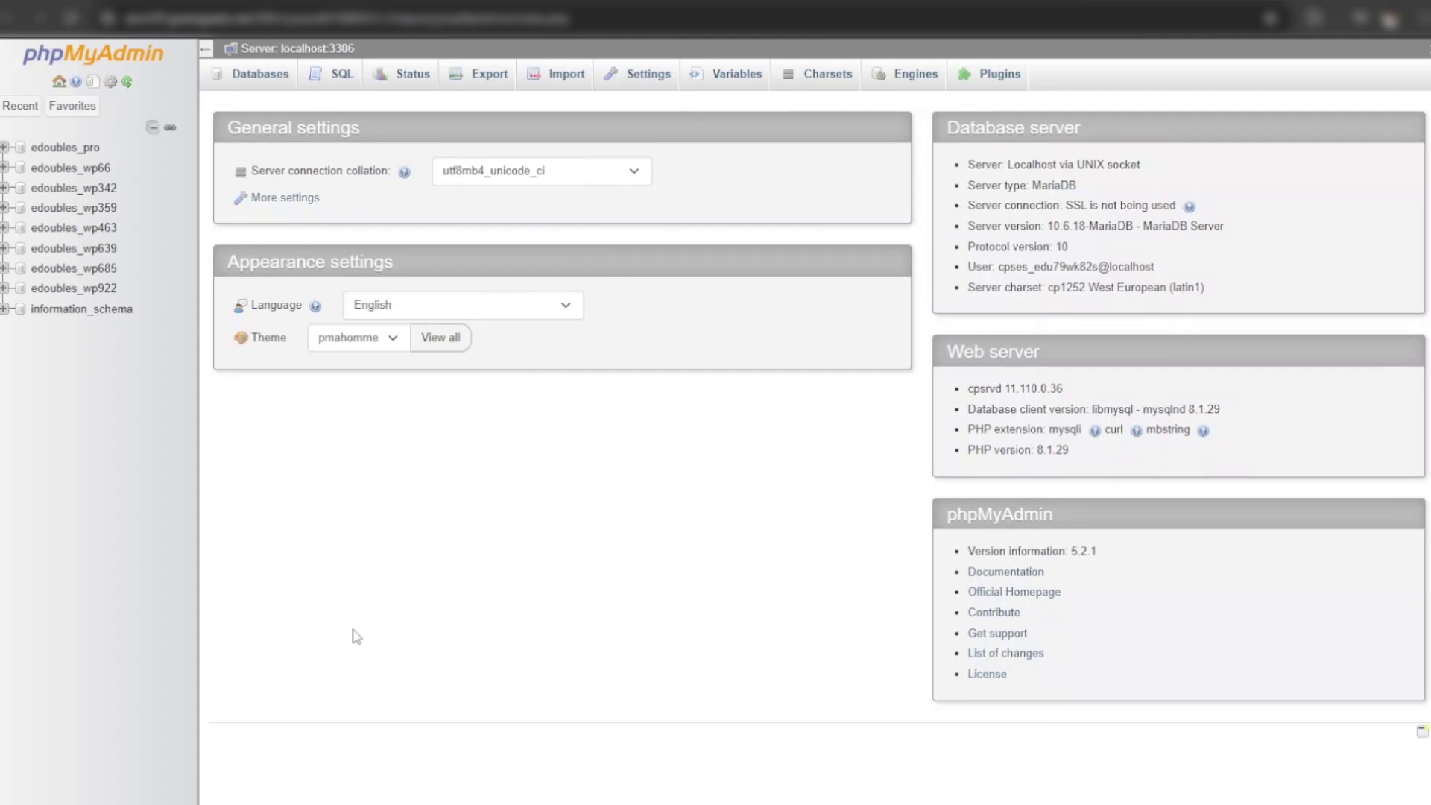
Find the edoubles_wp66 database with a page search and open it
key("ctrl+f")
key("ctrl+v")
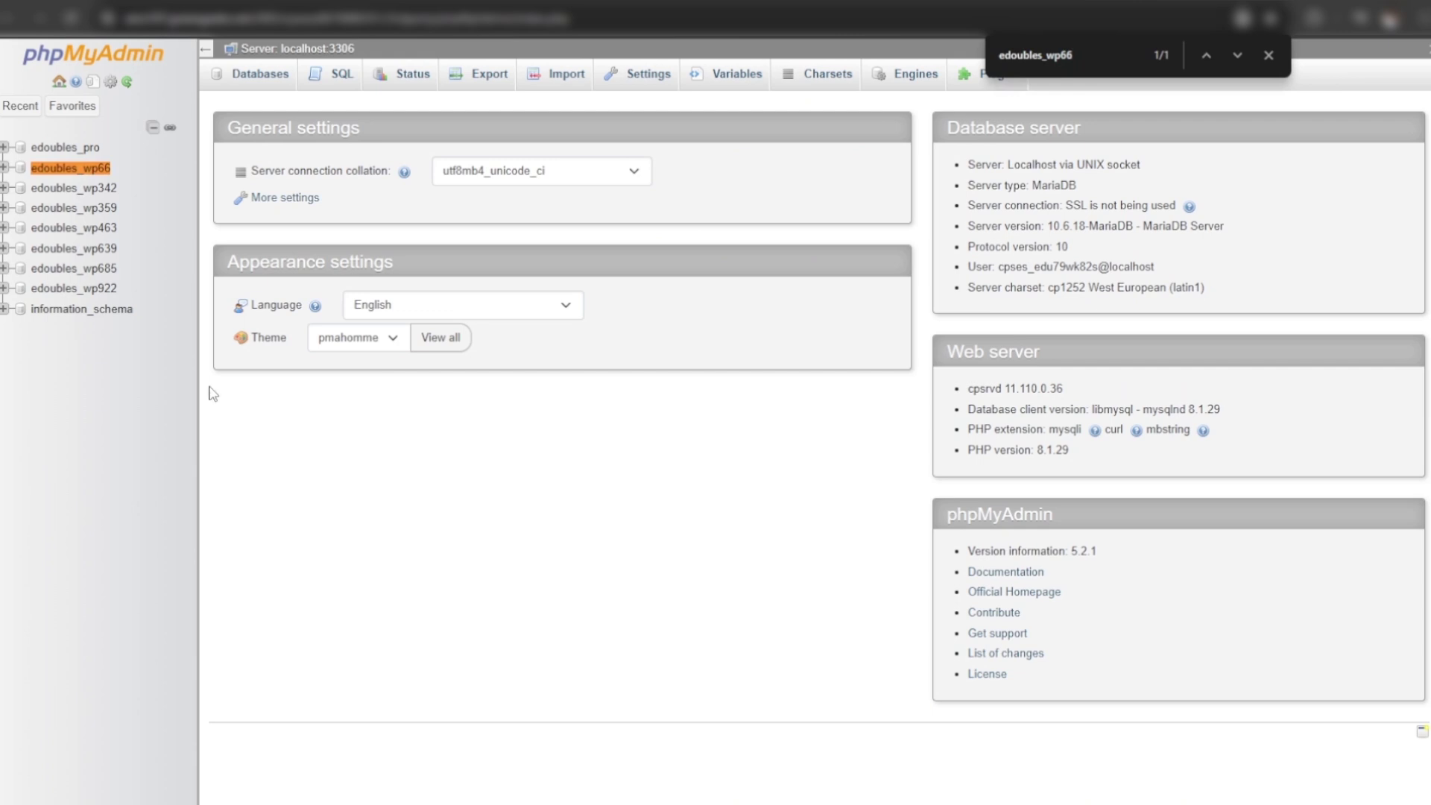
left_click(46, 172)
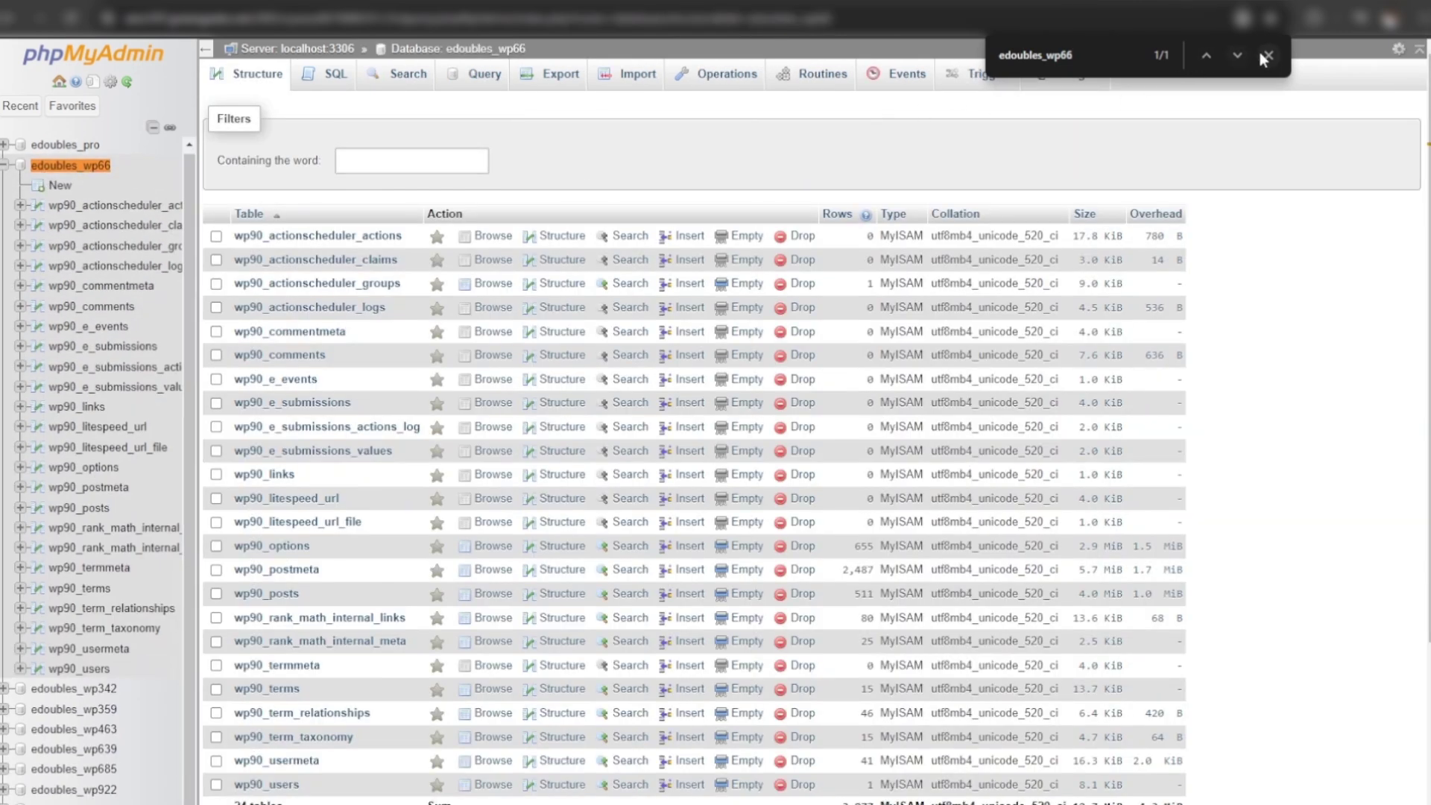
left_click(1264, 56)
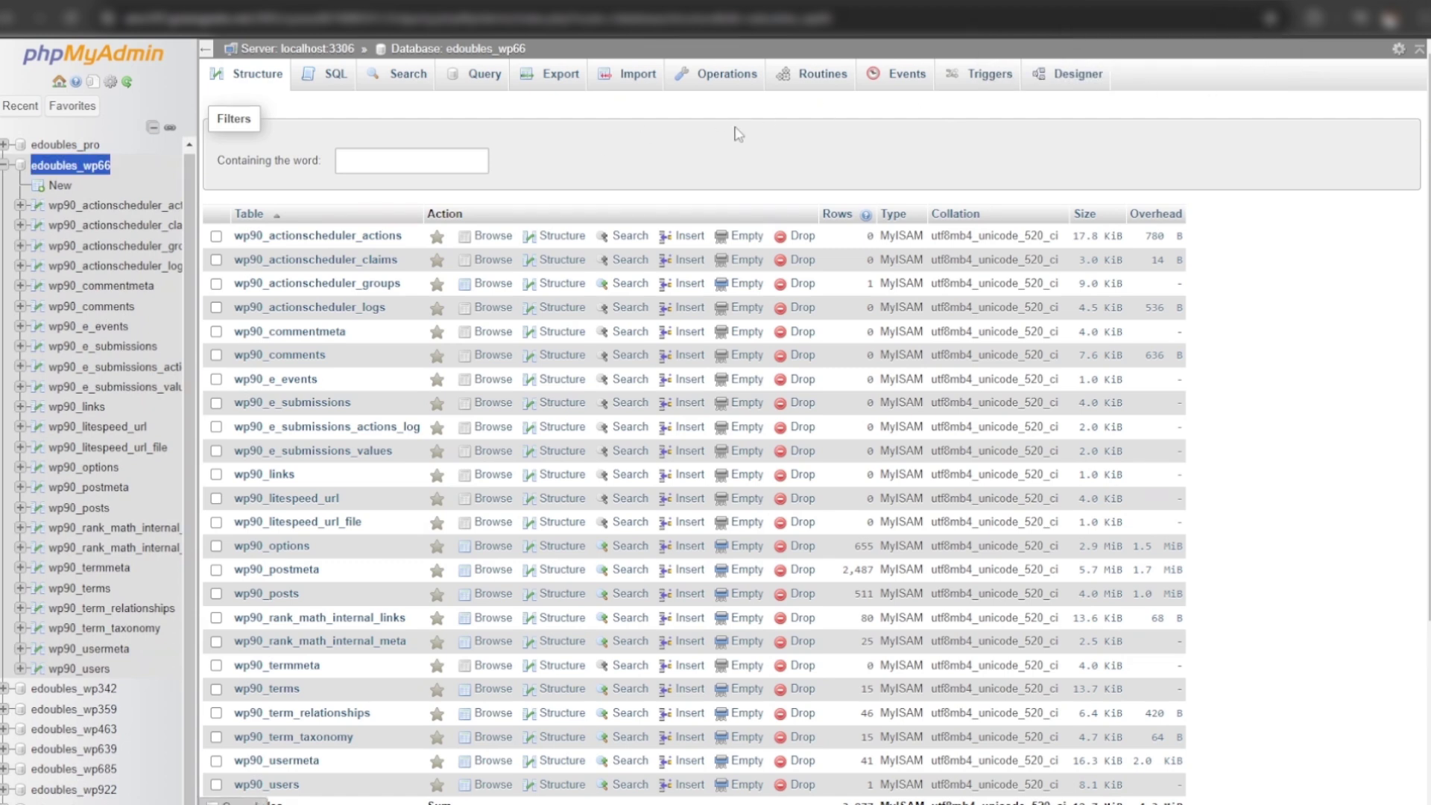
Export edoubles_wp66 with the Quick method in SQL format and download the file
left_click(561, 76)
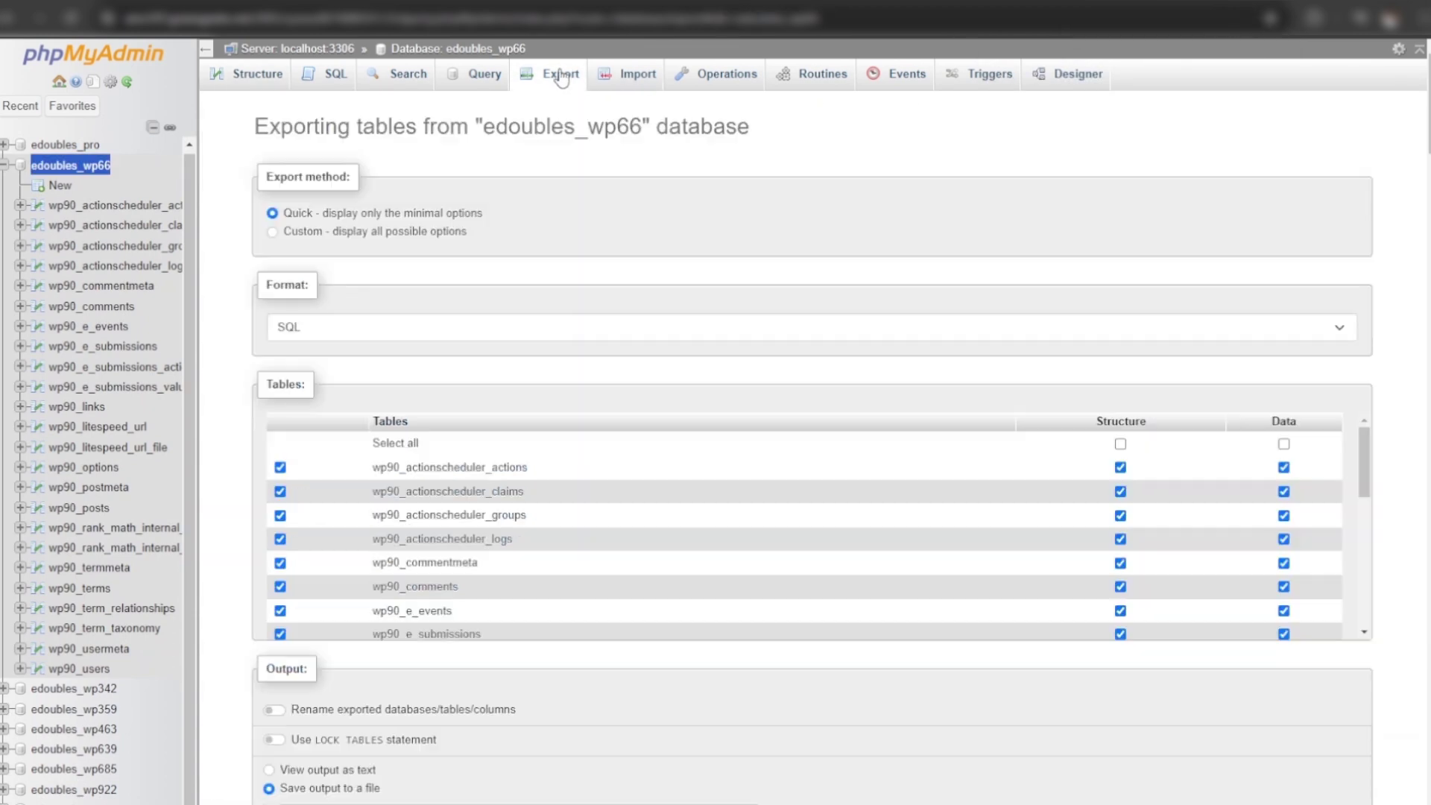
left_click(341, 337)
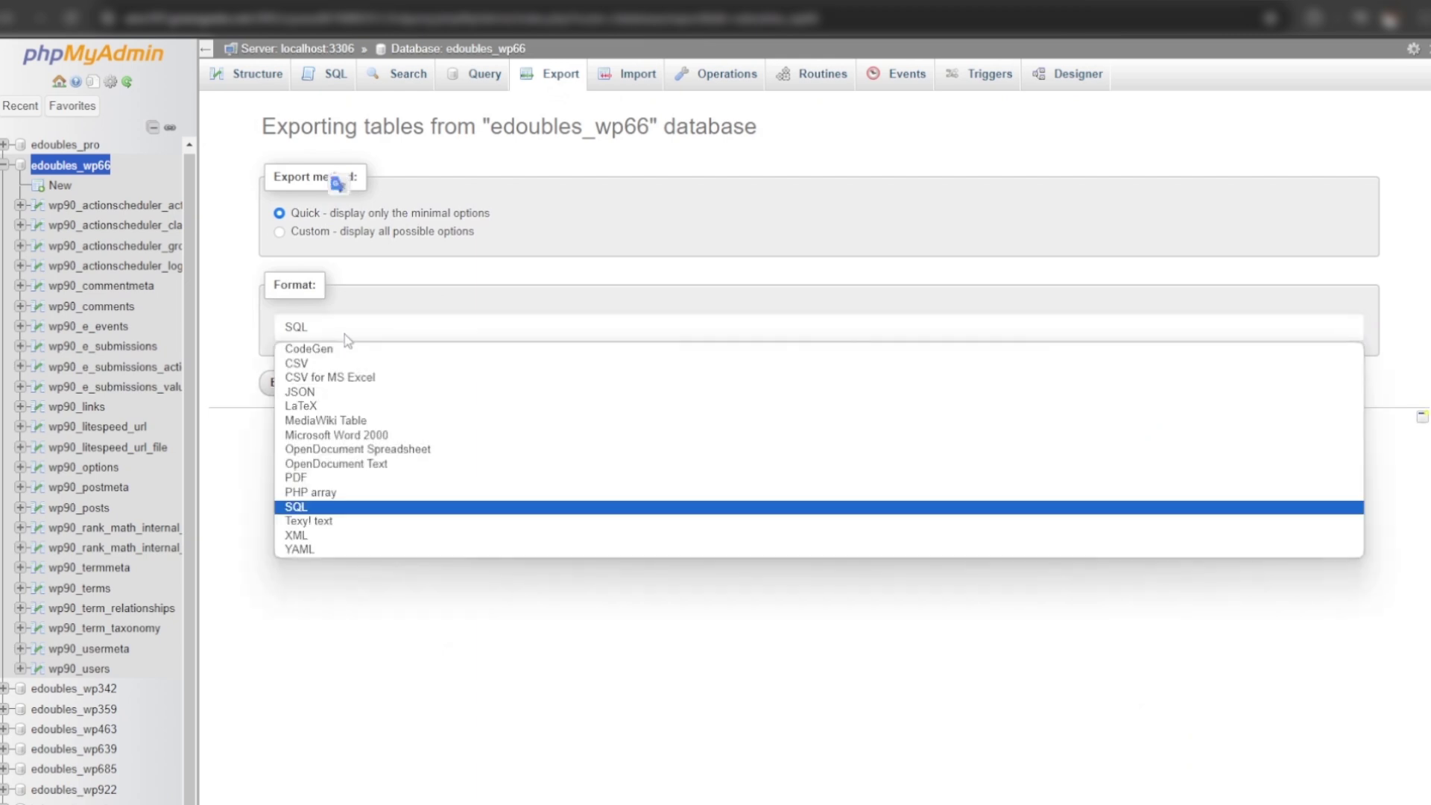
left_click(345, 334)
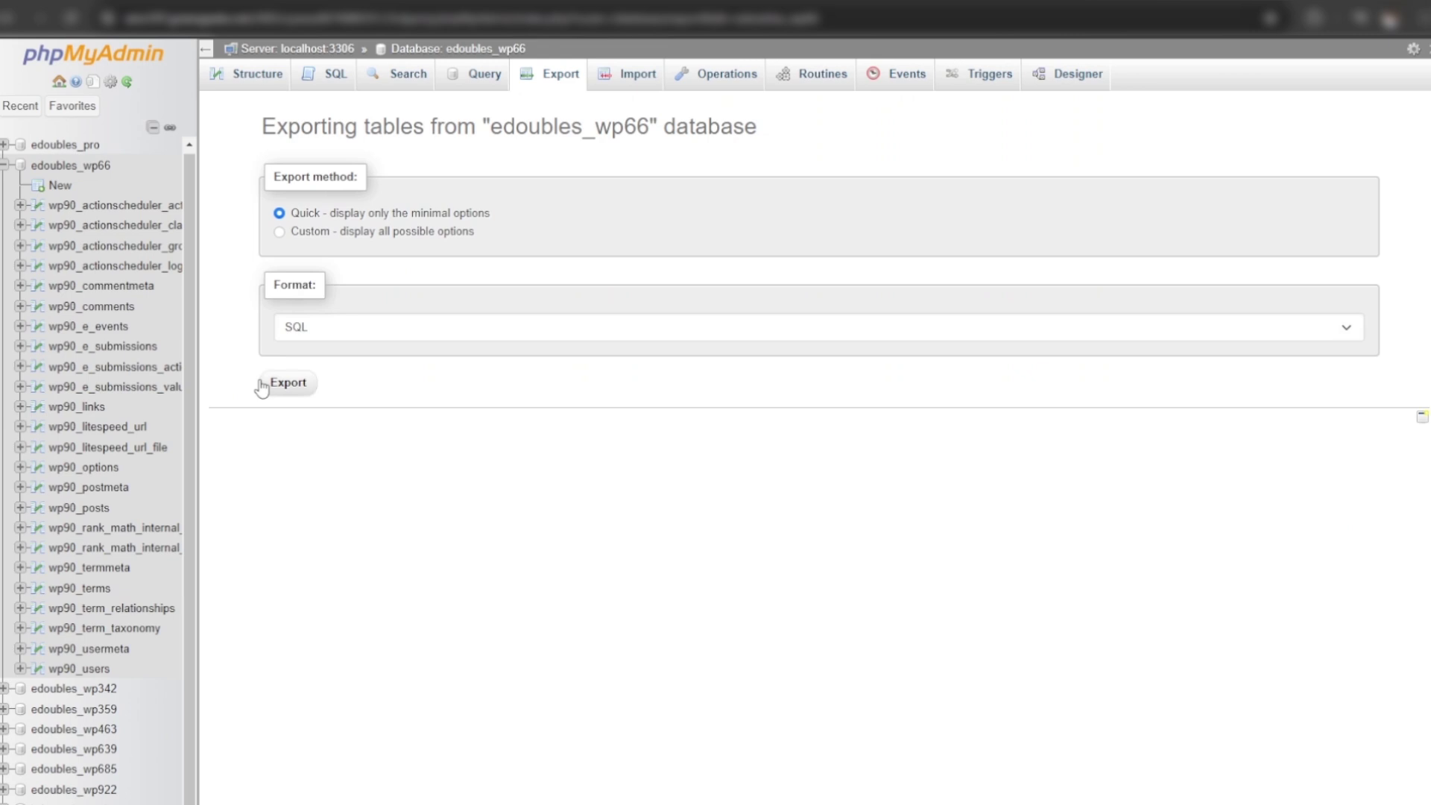
left_click(290, 384)
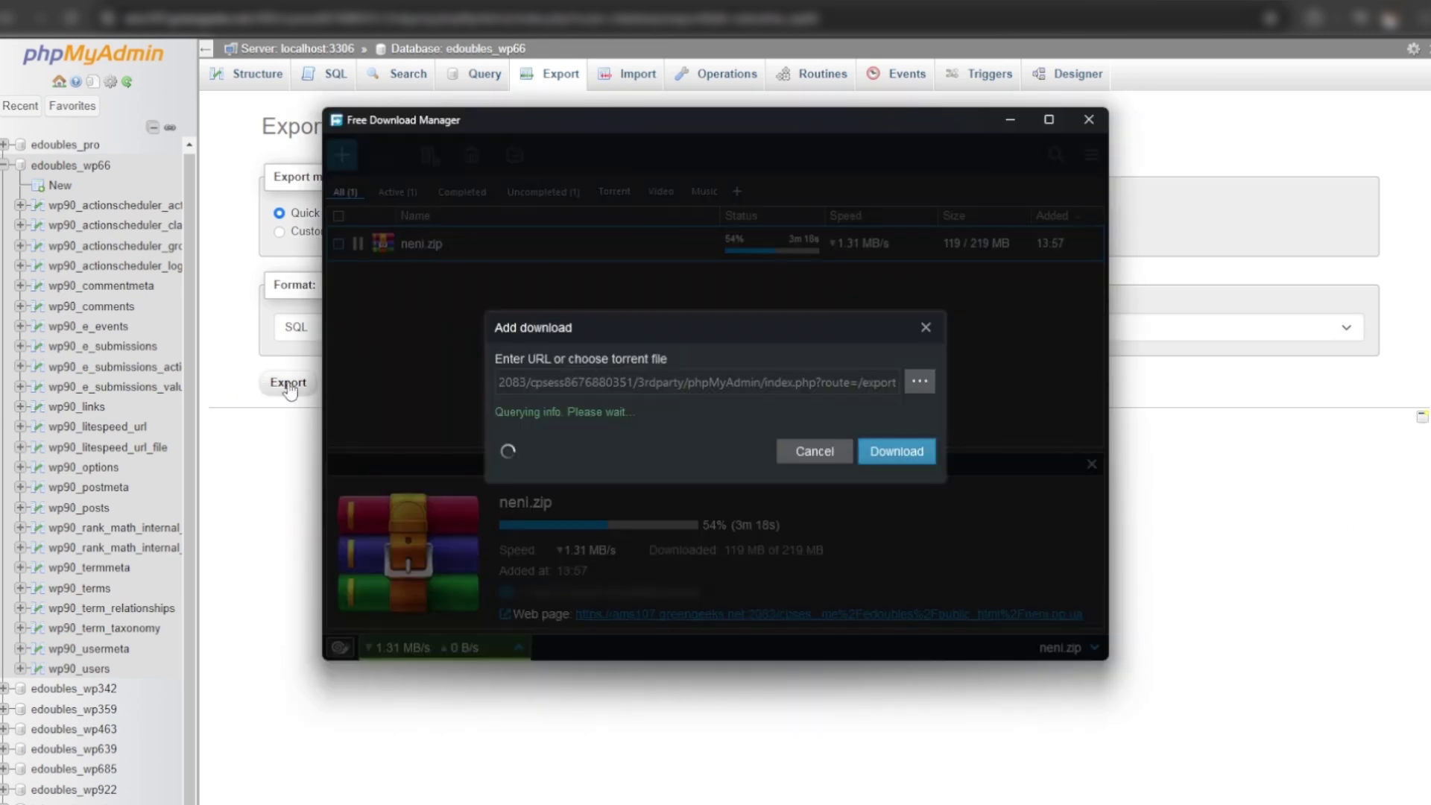
left_click(897, 450)
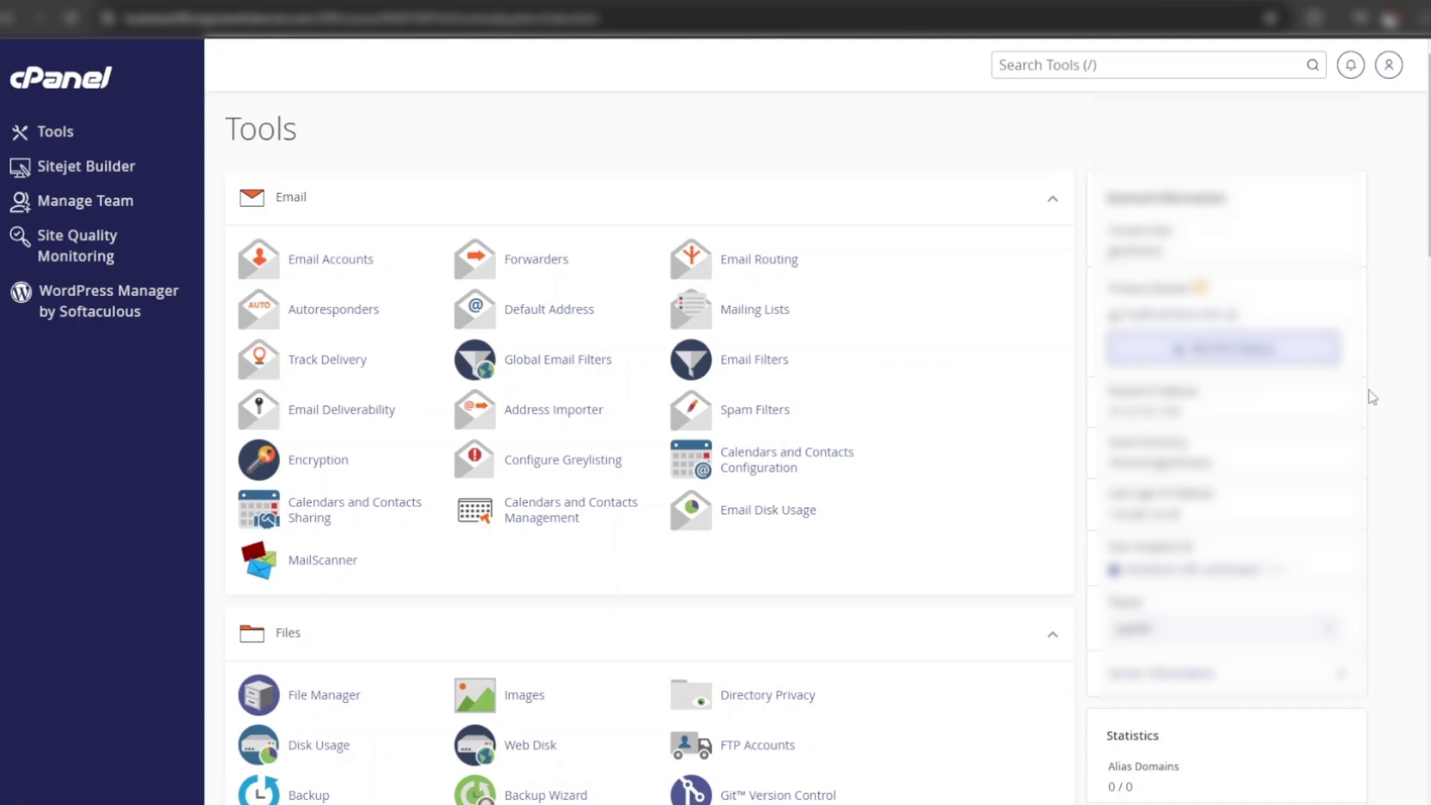
Create the domain neni.pp.ua from the Domains page's Create A New Domain form
left_click(1092, 64)
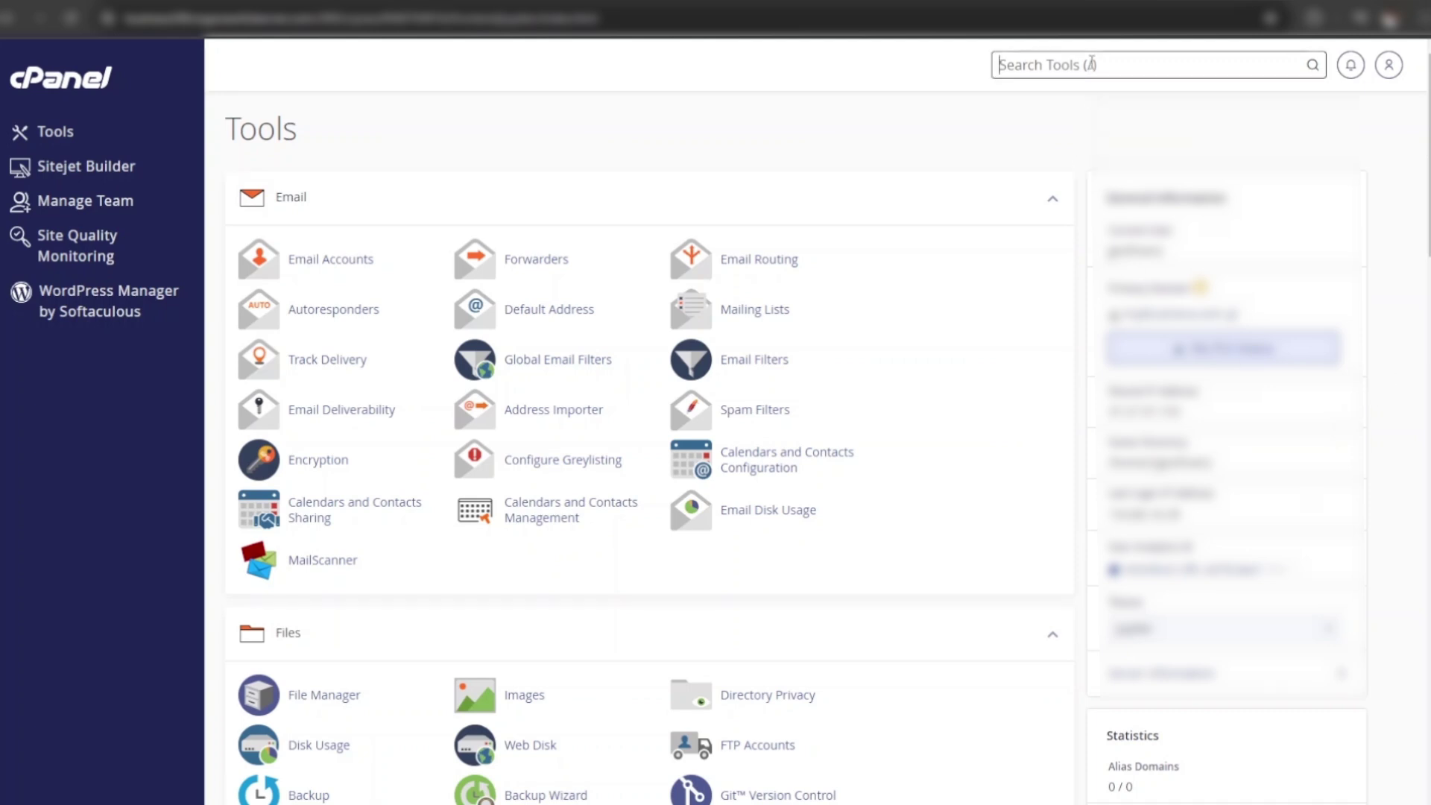
type("domain")
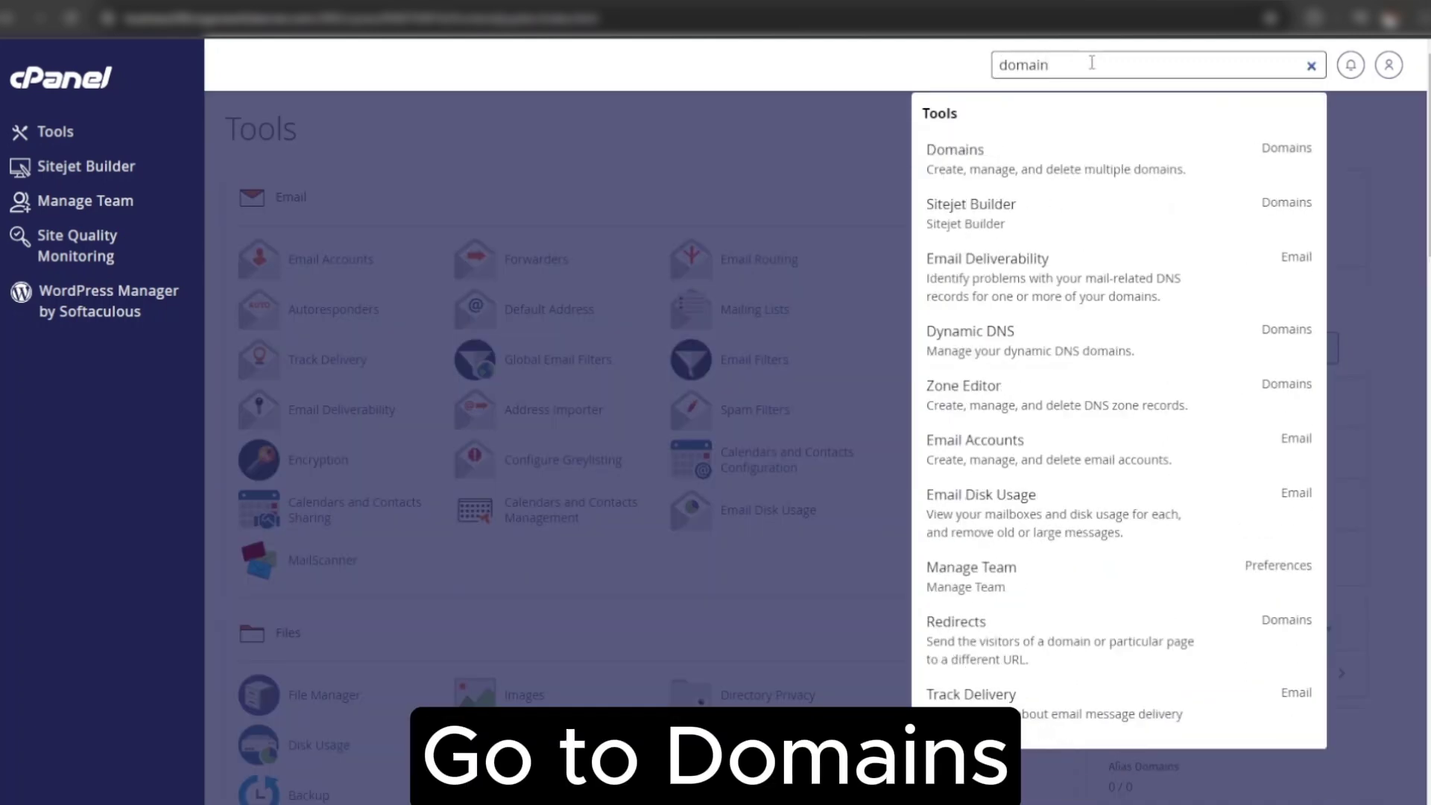
left_click(1035, 157)
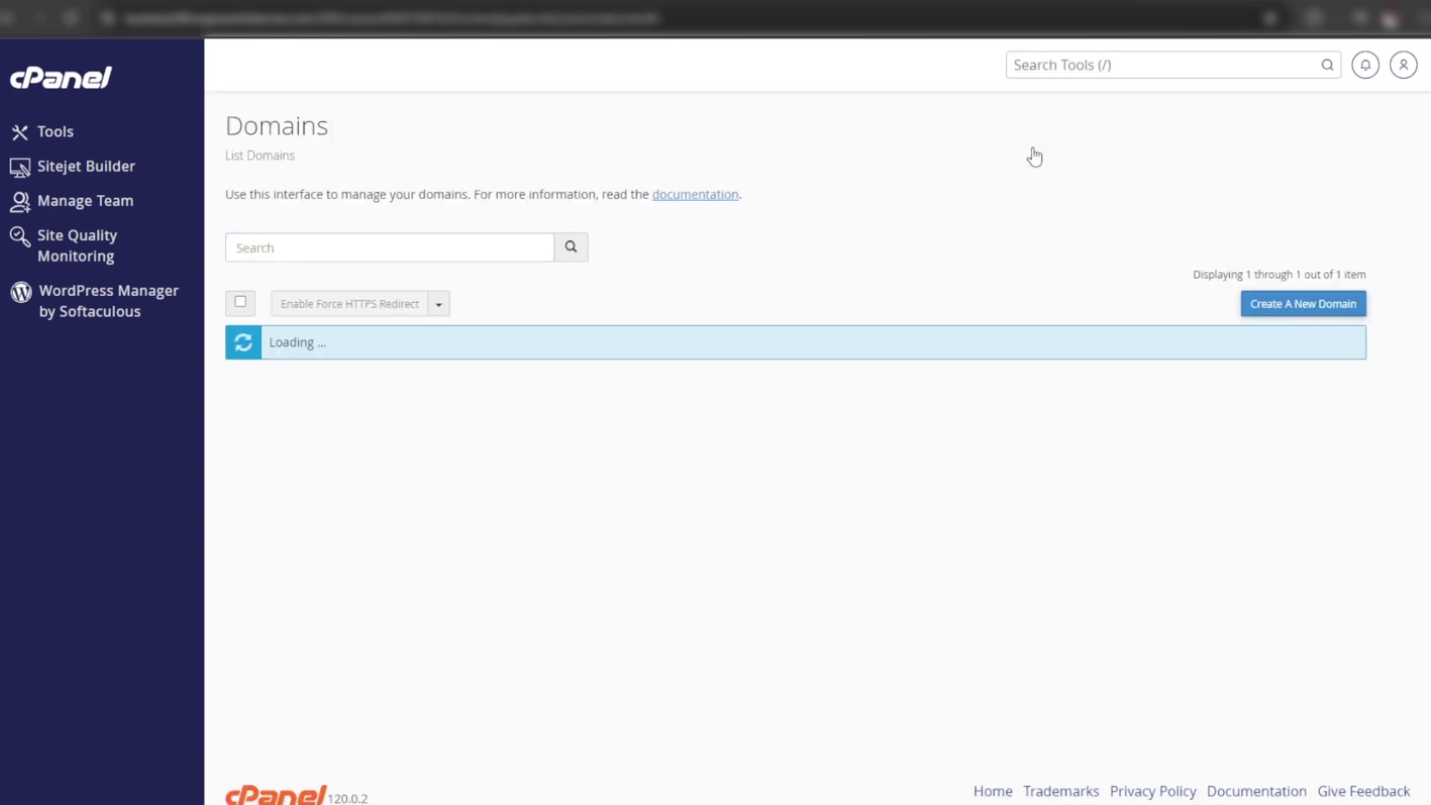
left_click(1334, 309)
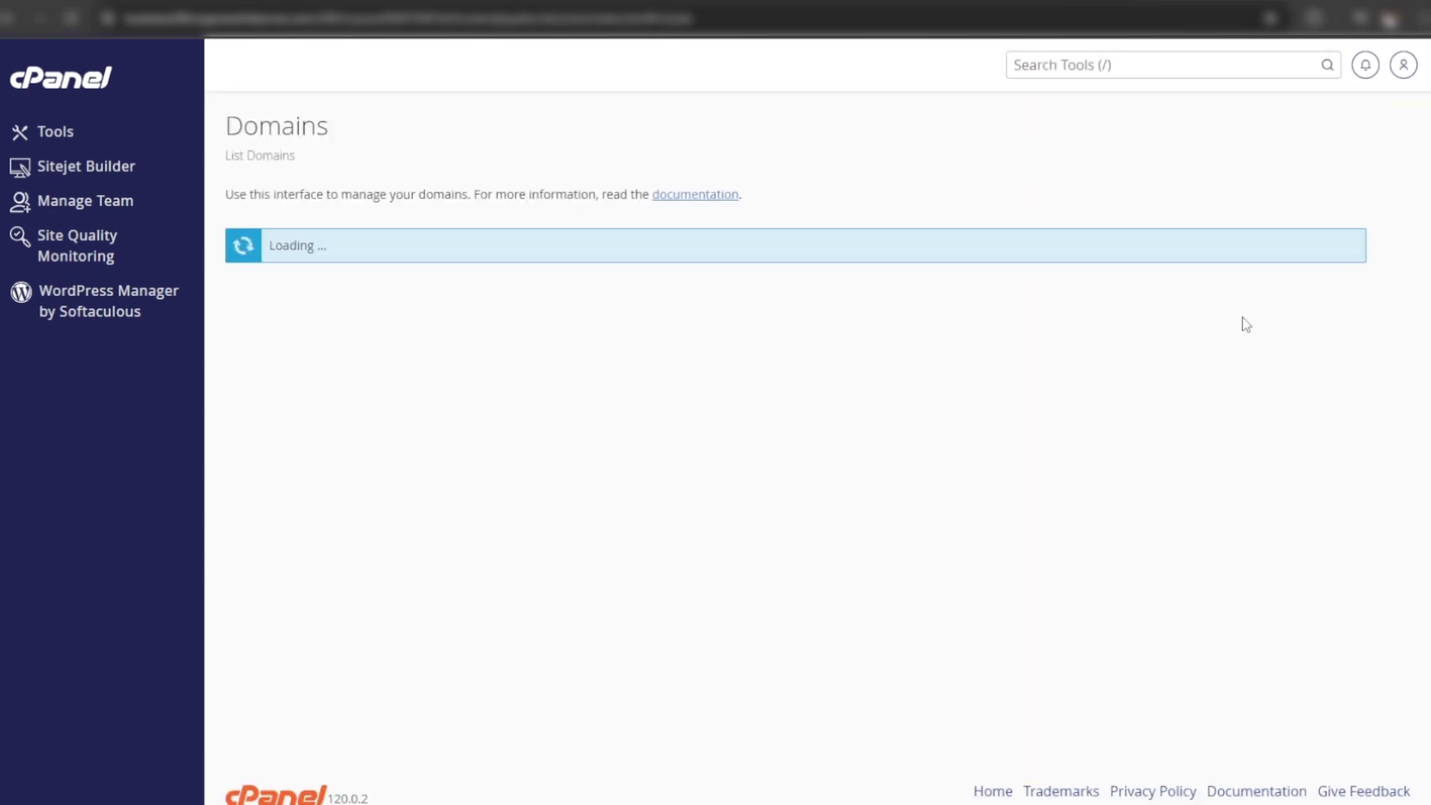
left_click(435, 330)
type("neni.pp.")
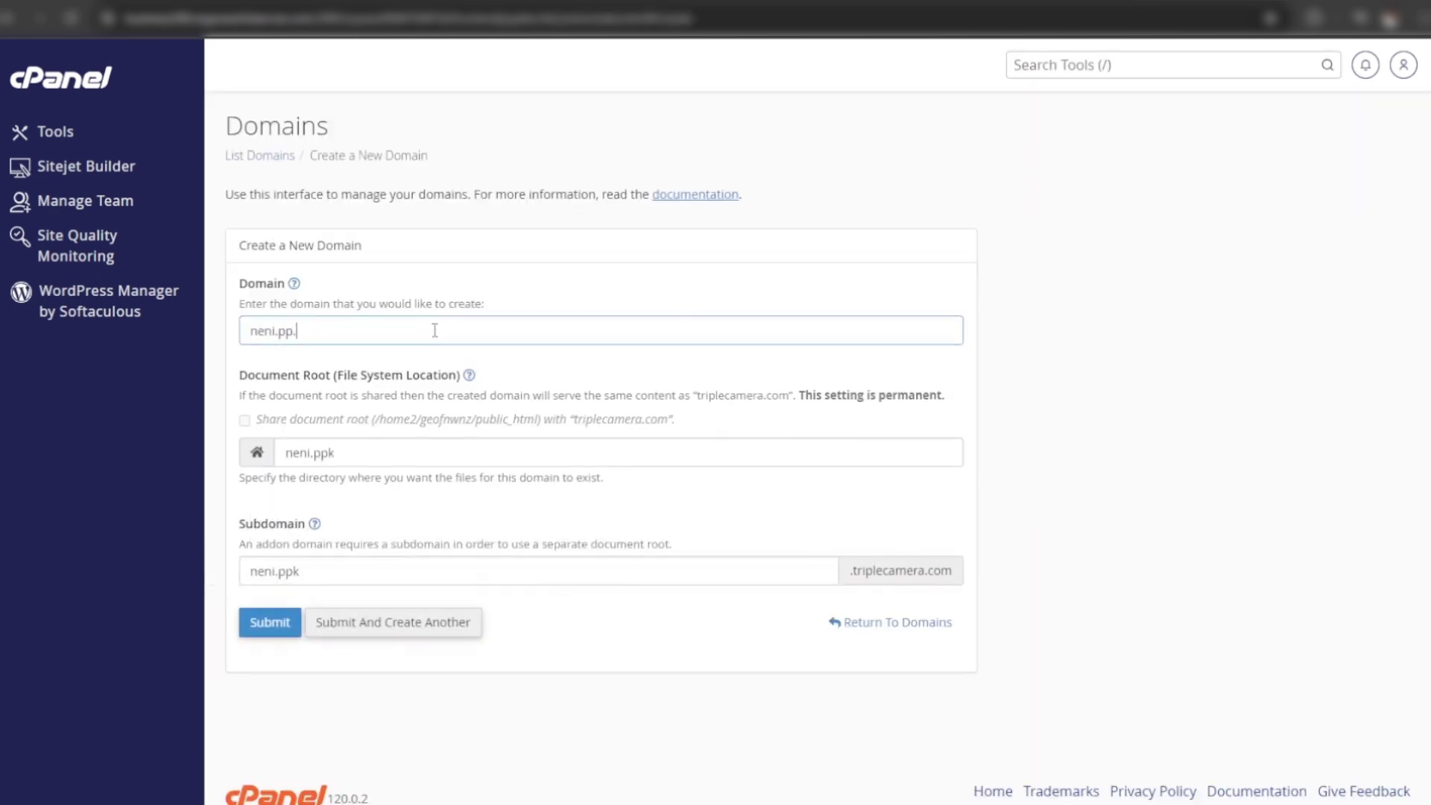
type("ua")
left_click(274, 623)
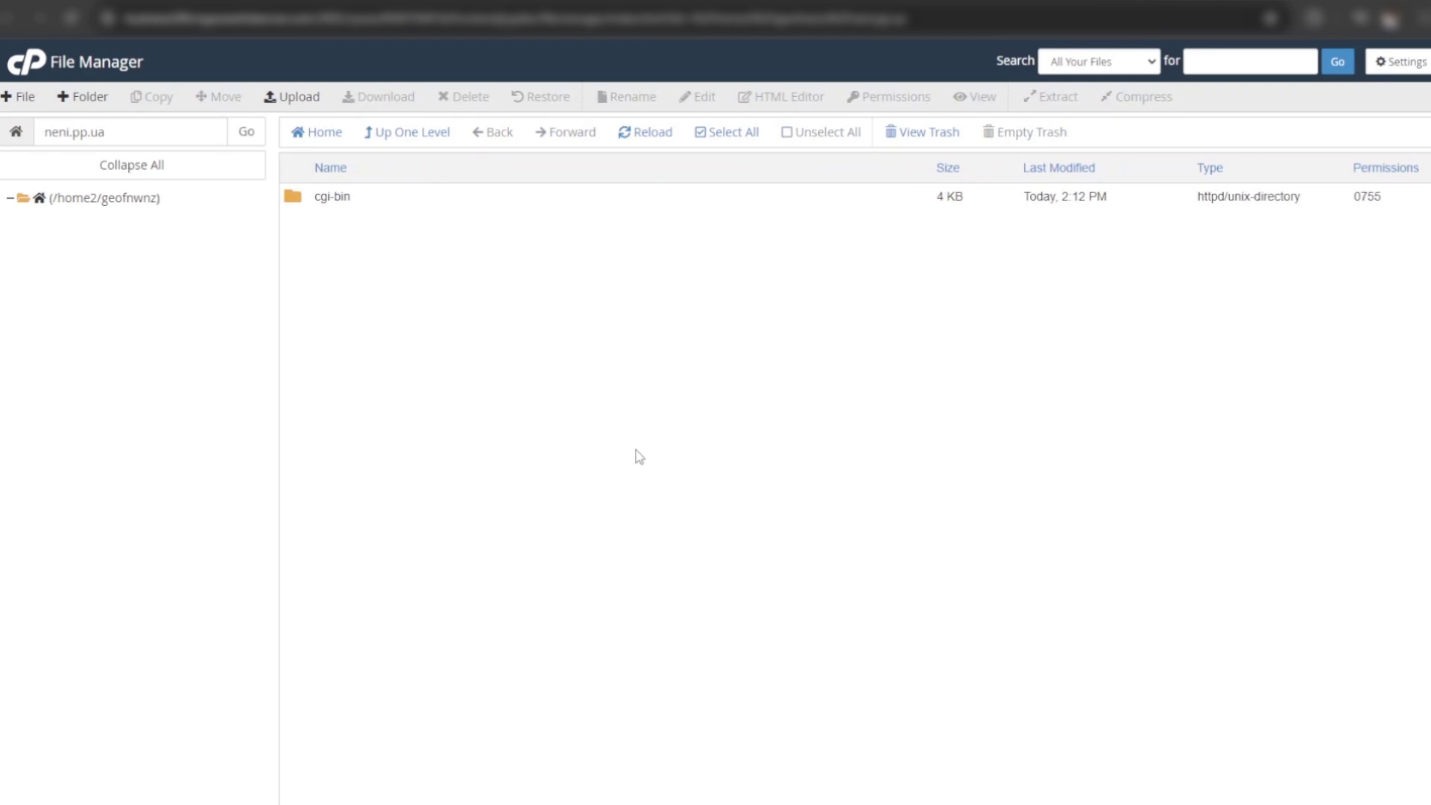
Delete the cgi-bin folder from the neni.pp.ua directory
left_click(396, 210)
left_click(457, 104)
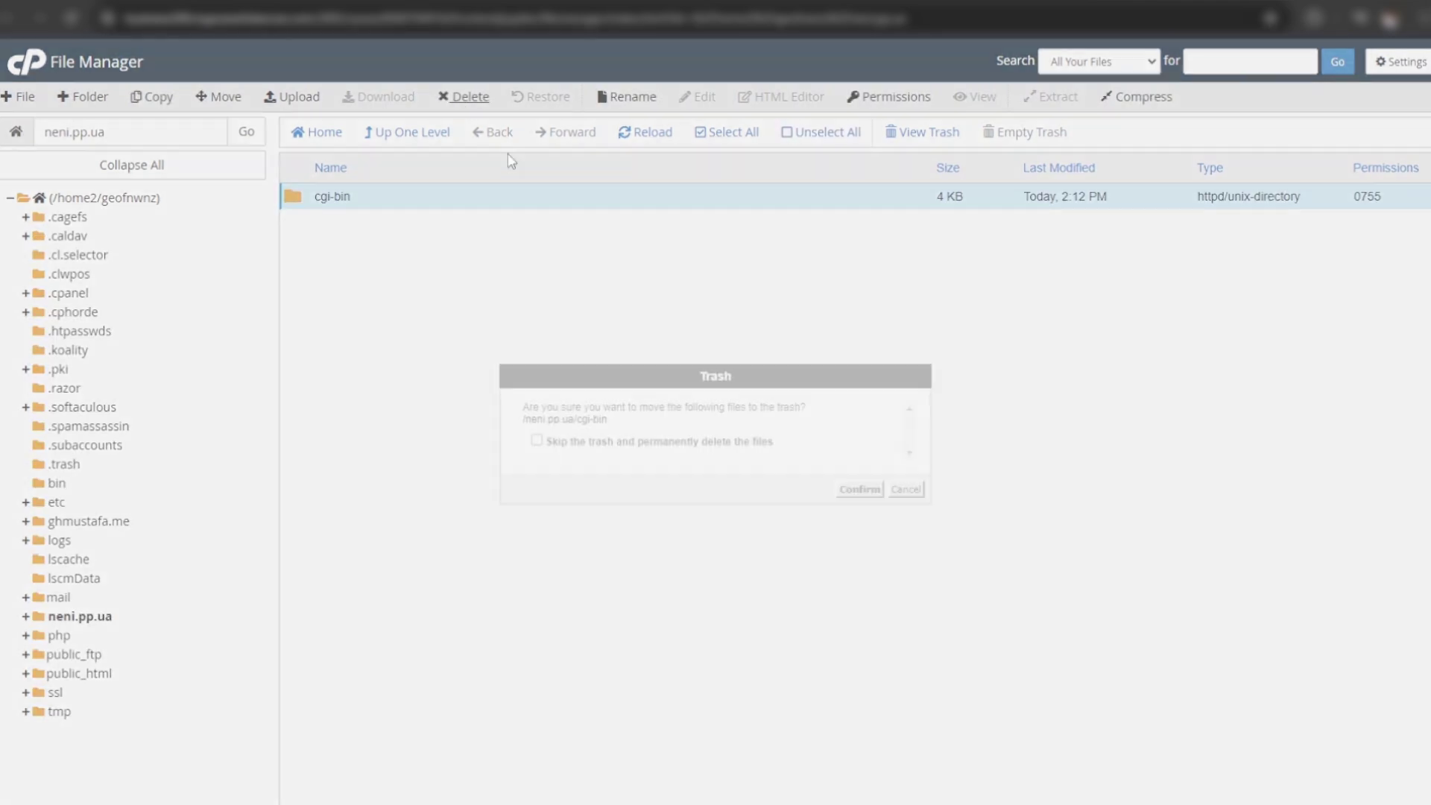
left_click(857, 490)
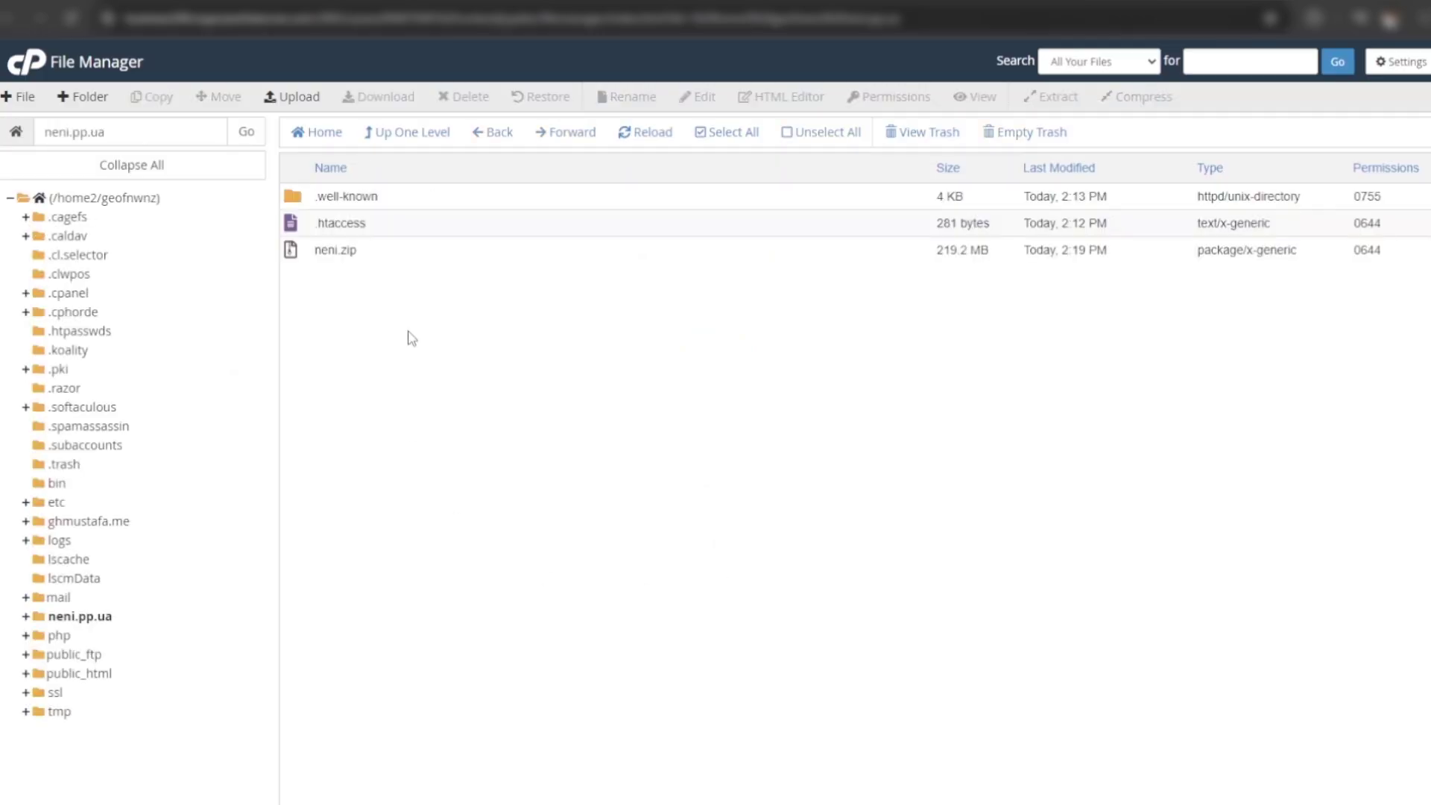
Extract neni.zip into neni.pp.ua and go back to the cPanel Tools page
left_click(401, 262)
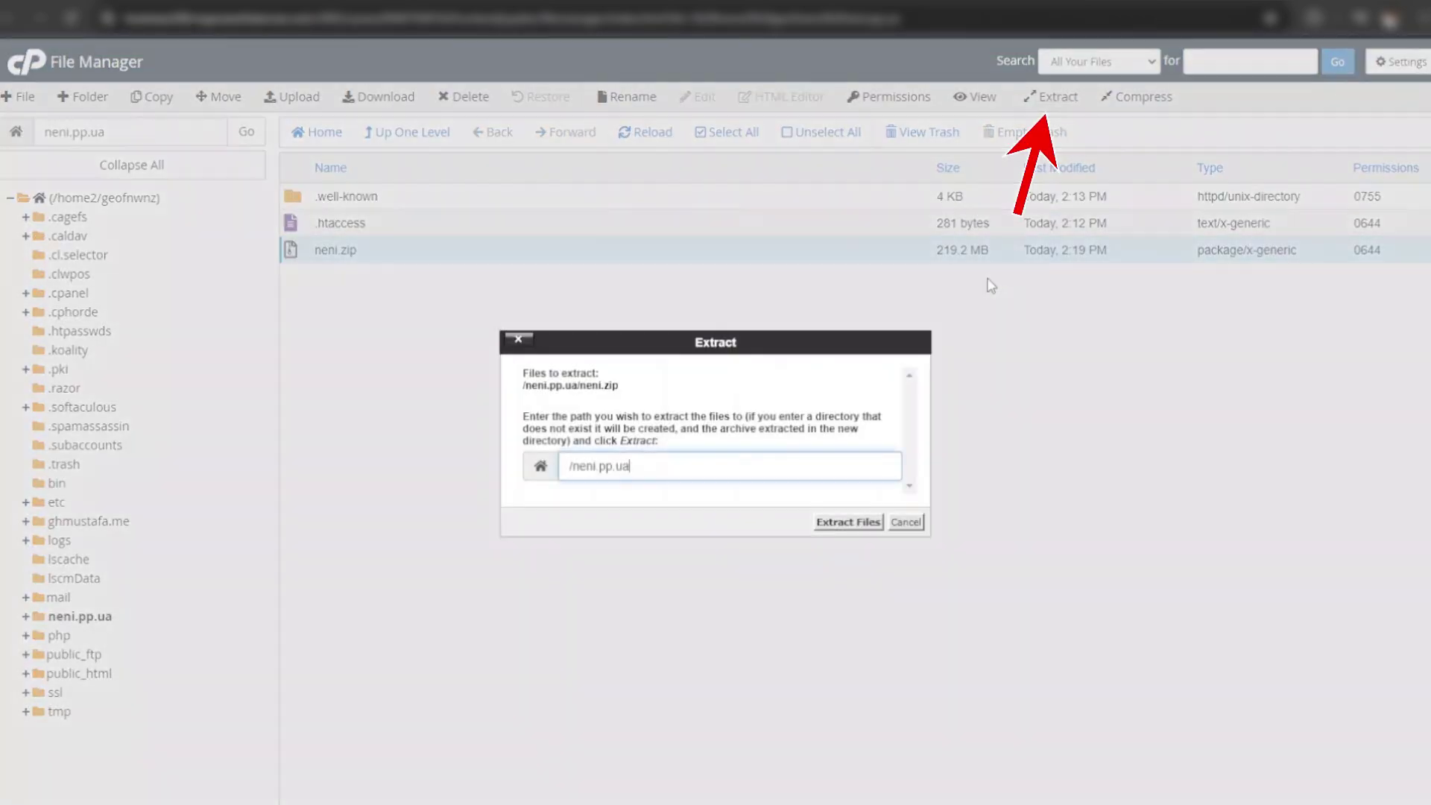
left_click(849, 522)
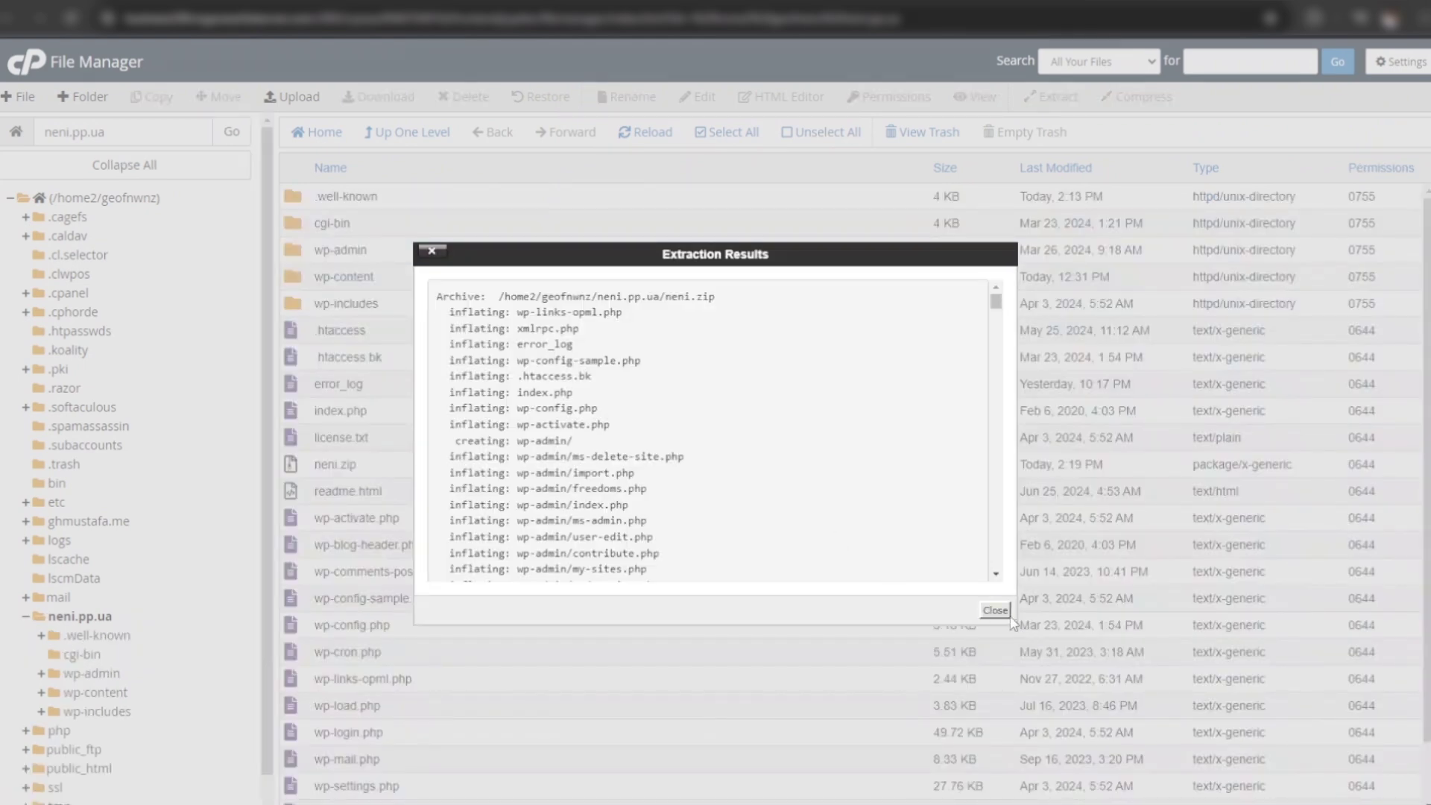
left_click(995, 611)
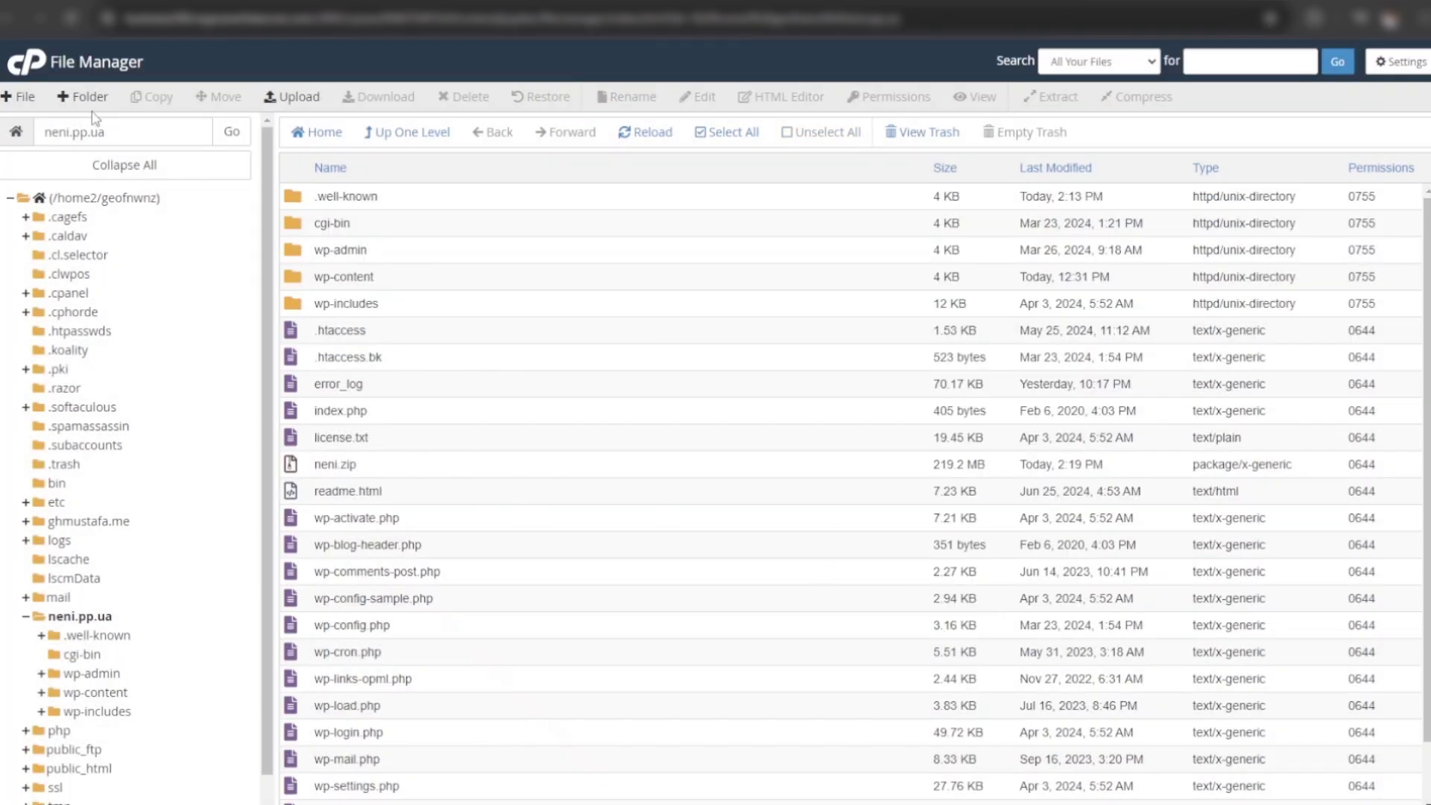
left_click(22, 66)
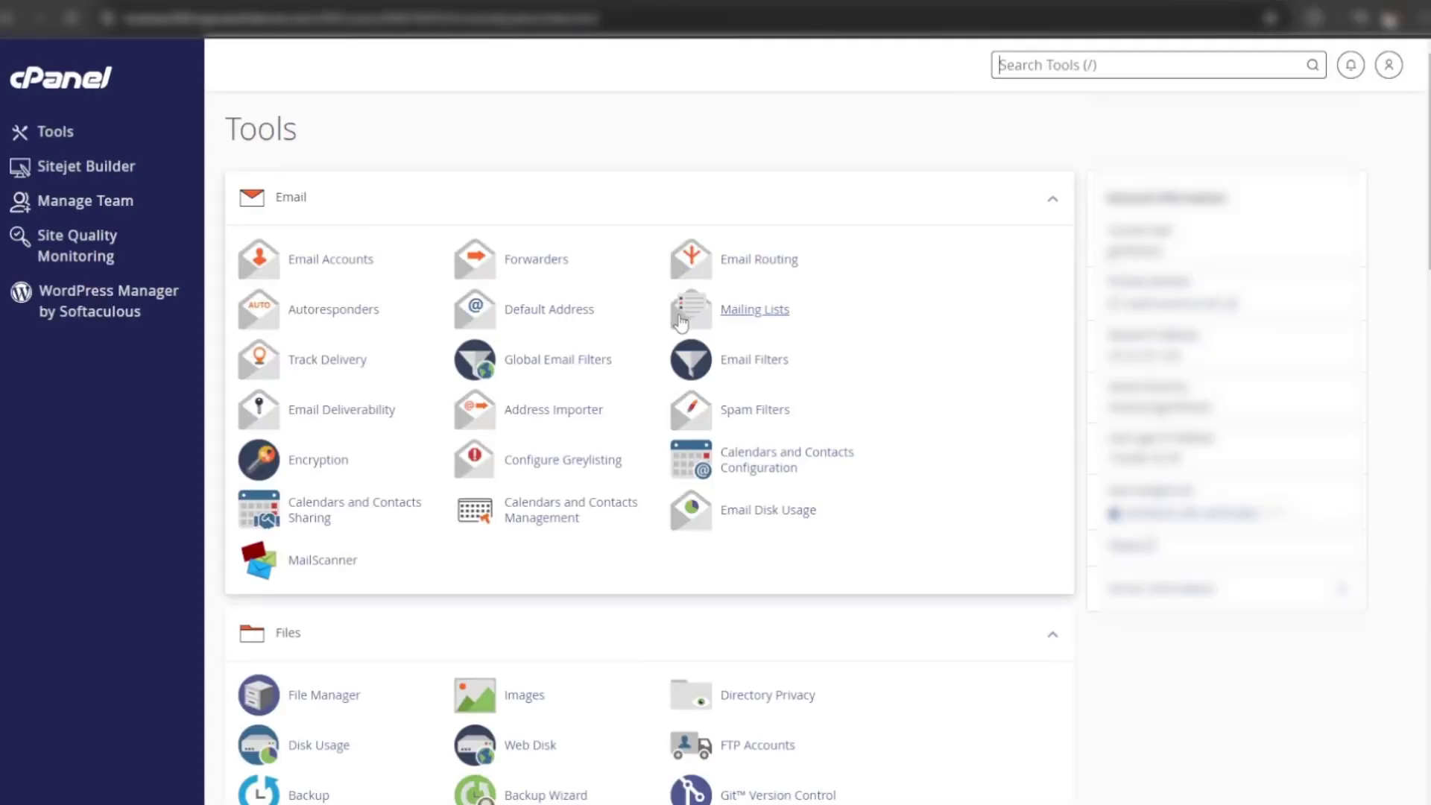
Create a new database named geofnwnz_wp466 in Manage My Databases
scroll(559, 477, "down", 5)
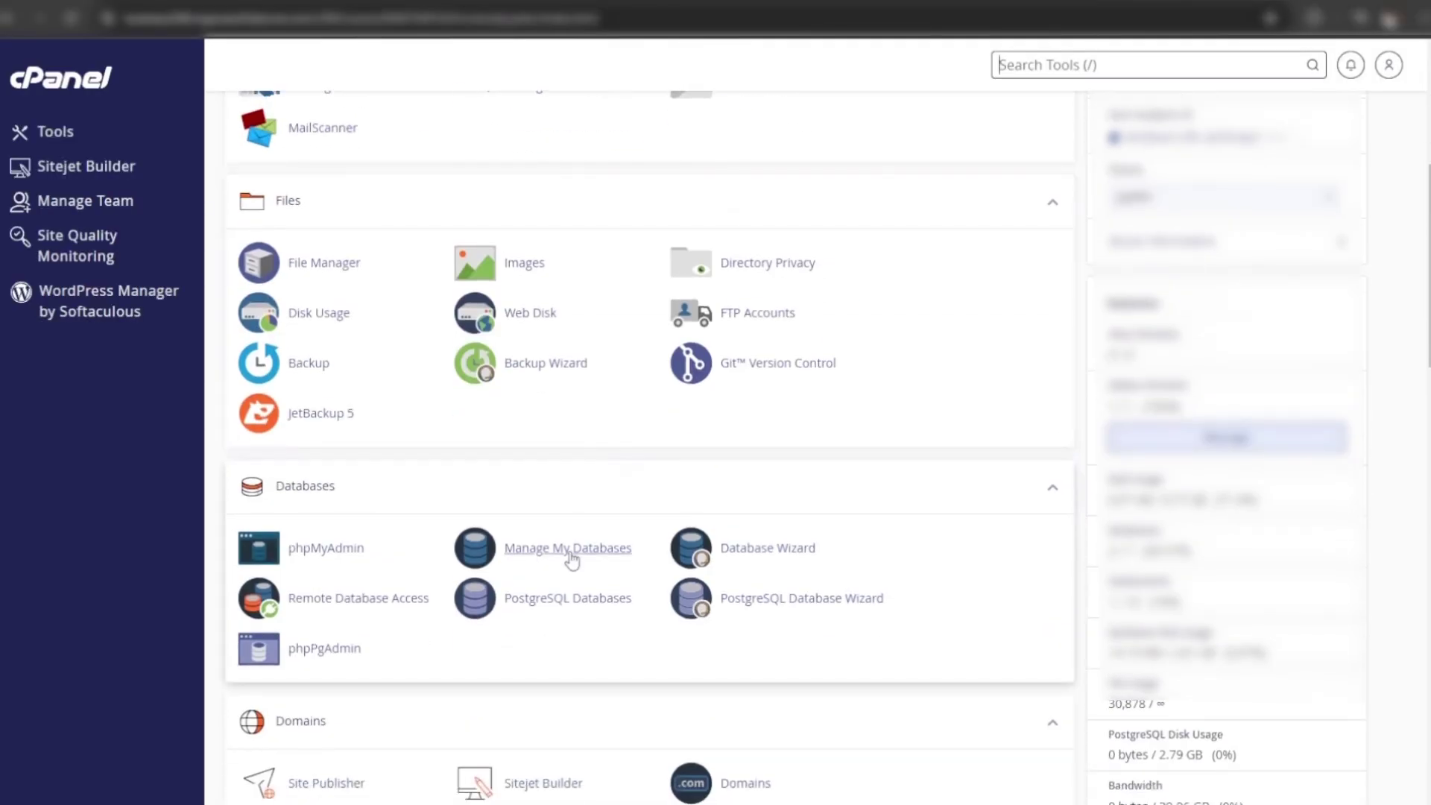
left_click(562, 548)
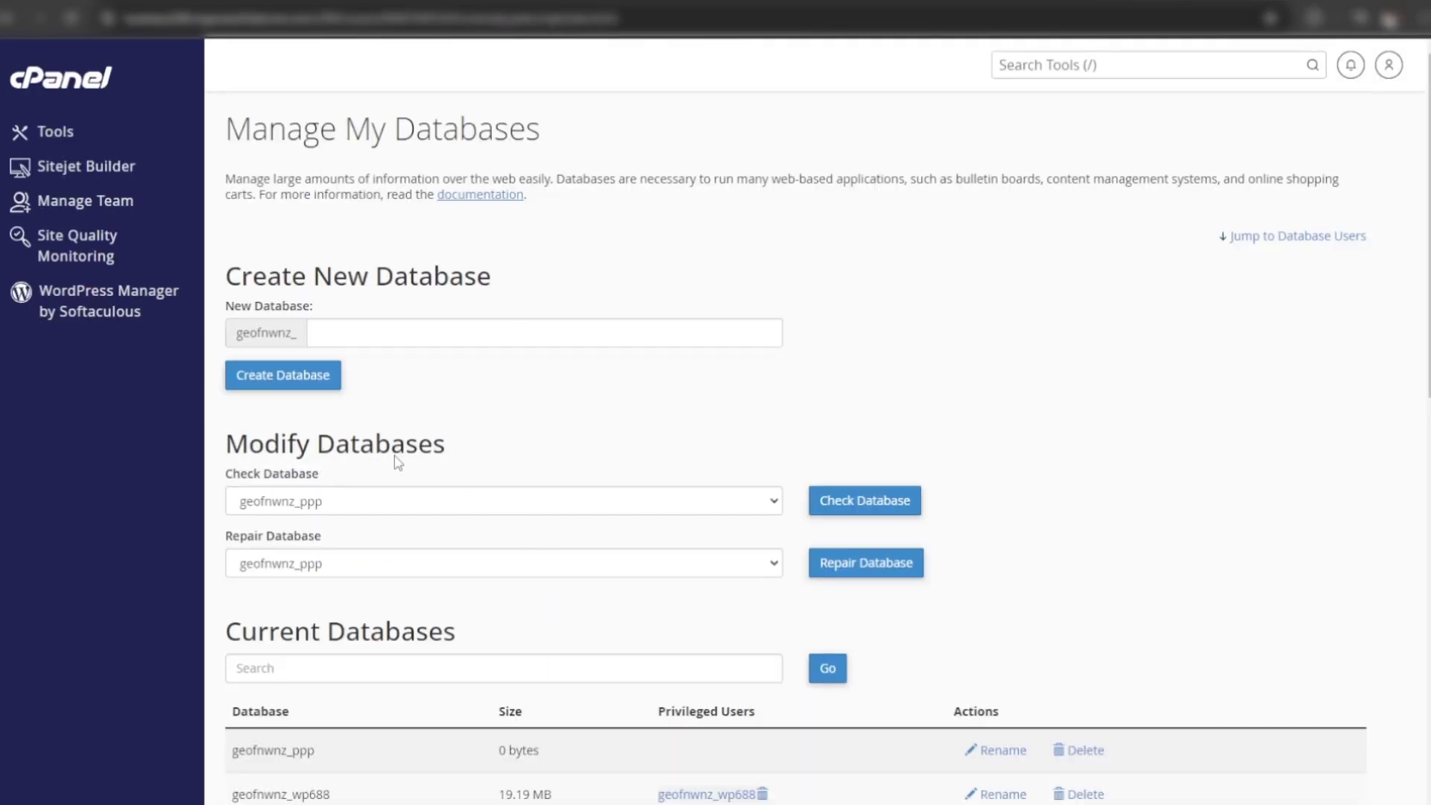
left_click(357, 337)
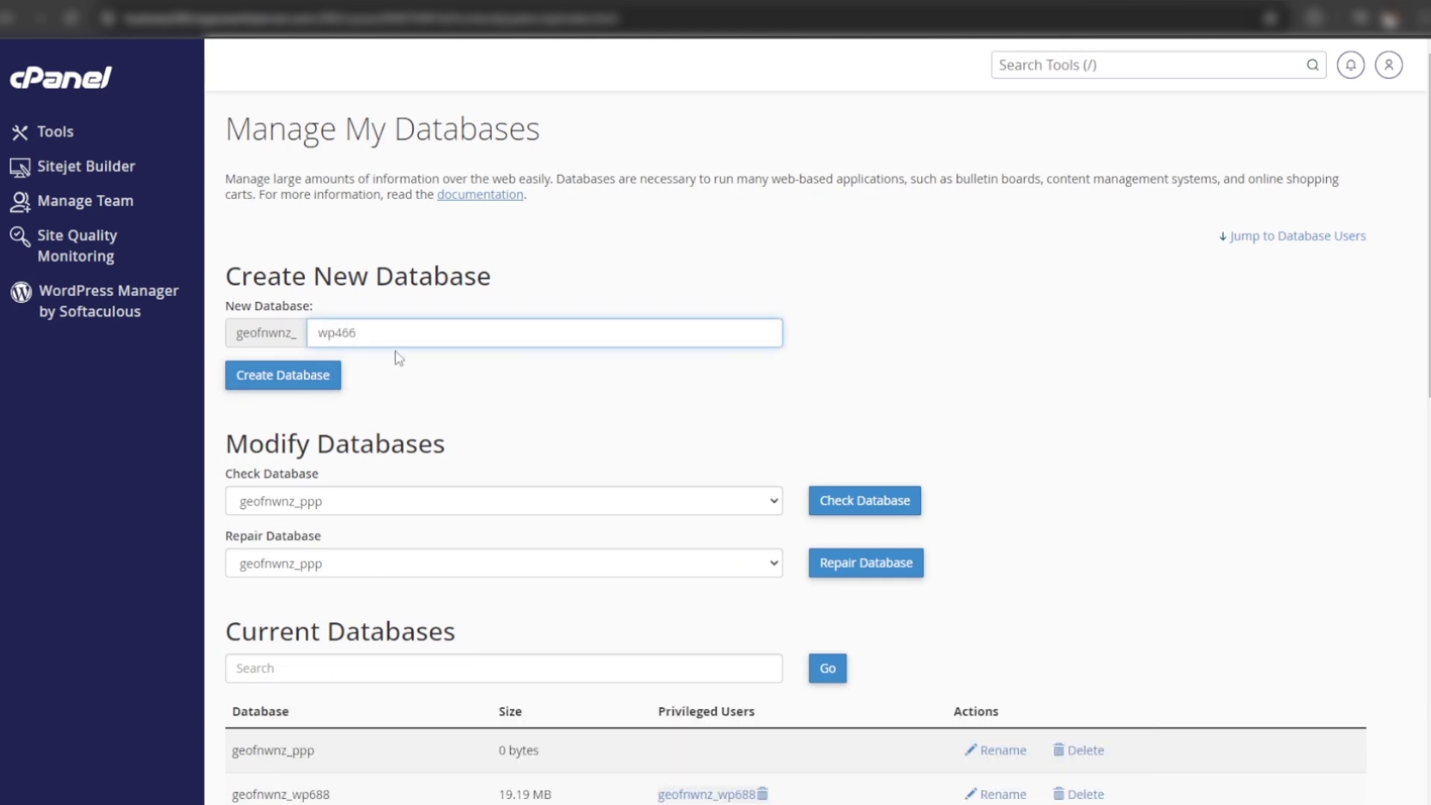
scroll(398, 358, "down", 1)
left_click(328, 299)
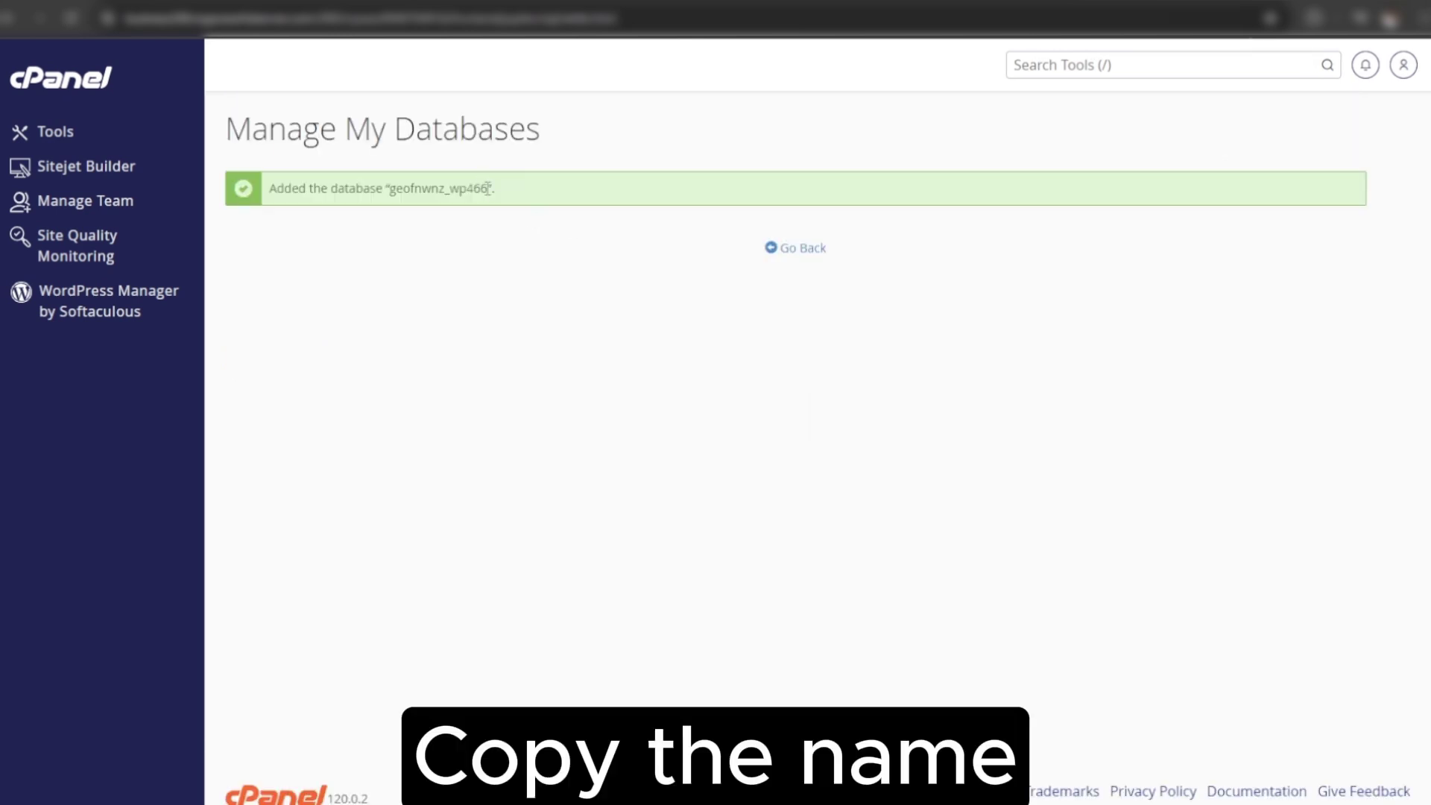
Copy the full new database name geofnwnz_wp466
left_click_drag(489, 188, 389, 203)
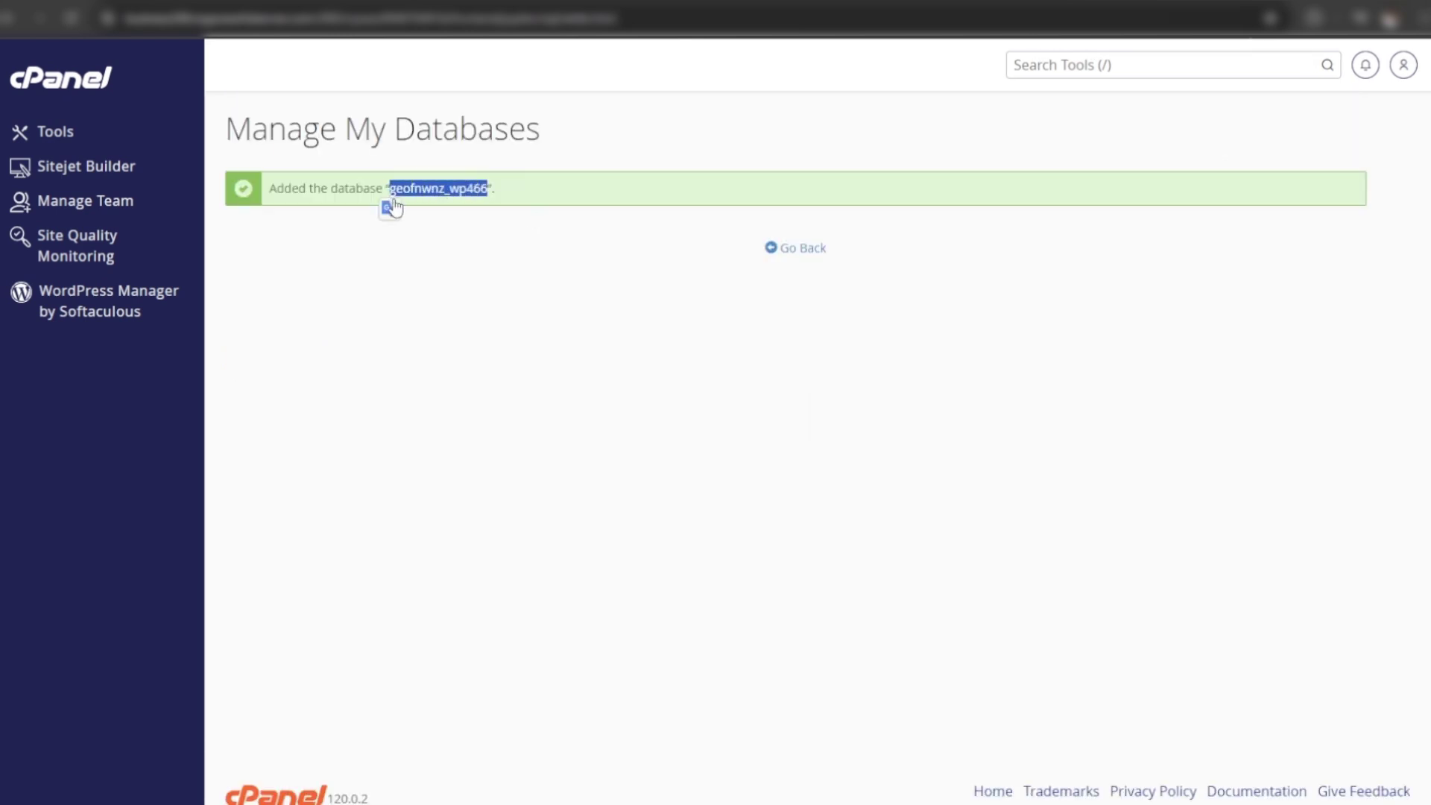
right_click(417, 195)
left_click(478, 209)
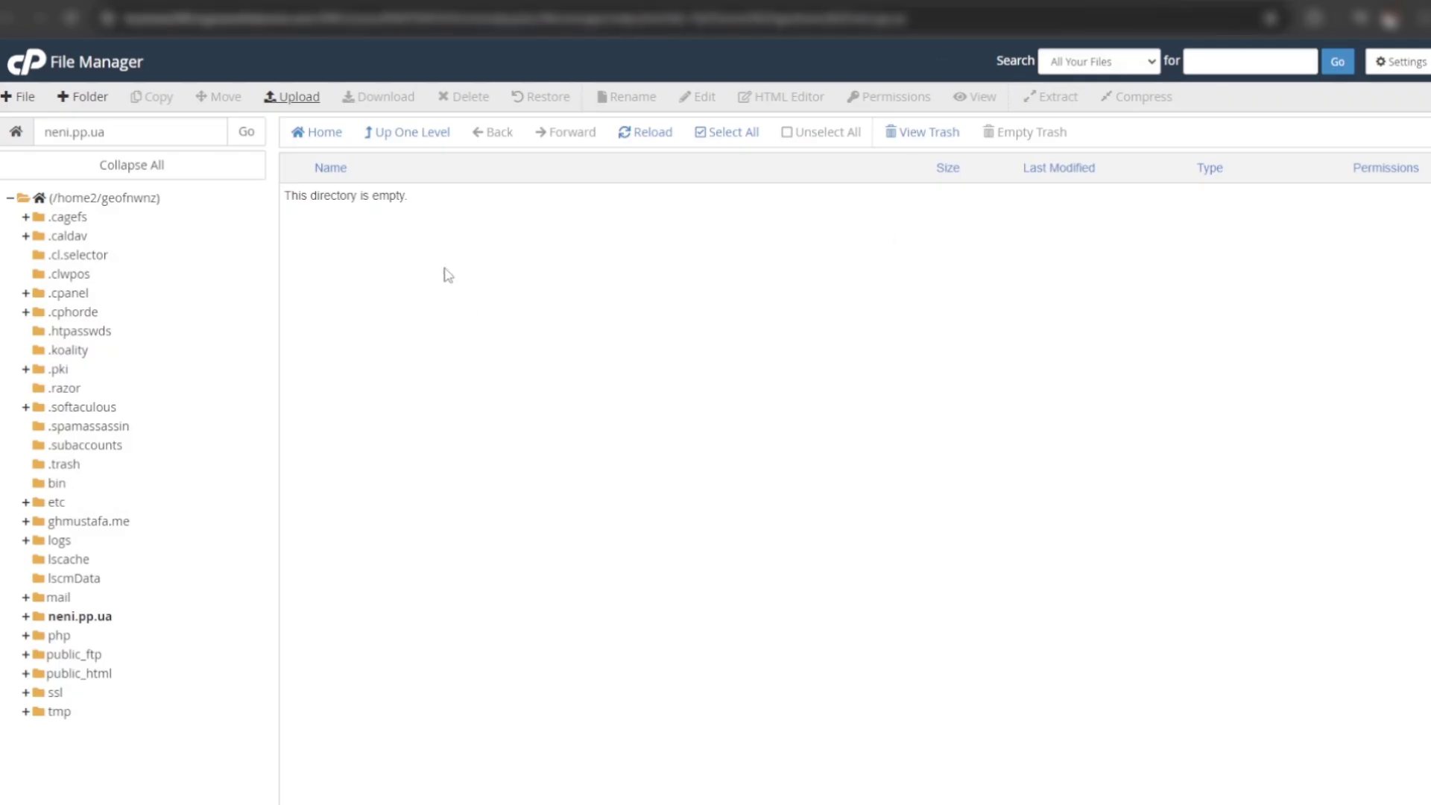
Edit wp-config.php, replacing the old wp66 DB_NAME value with geofnwnz_wp466
left_click(657, 138)
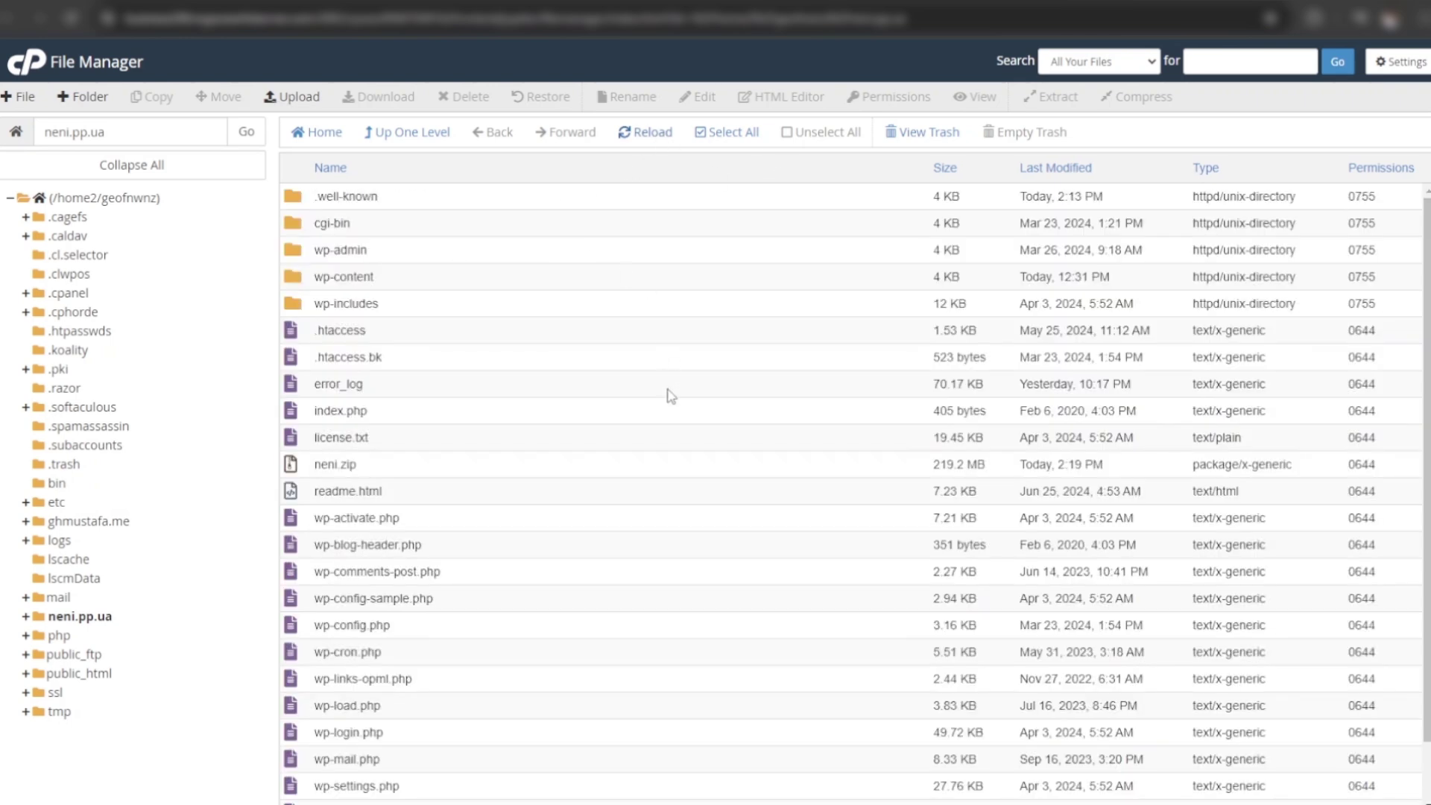
left_click(411, 629)
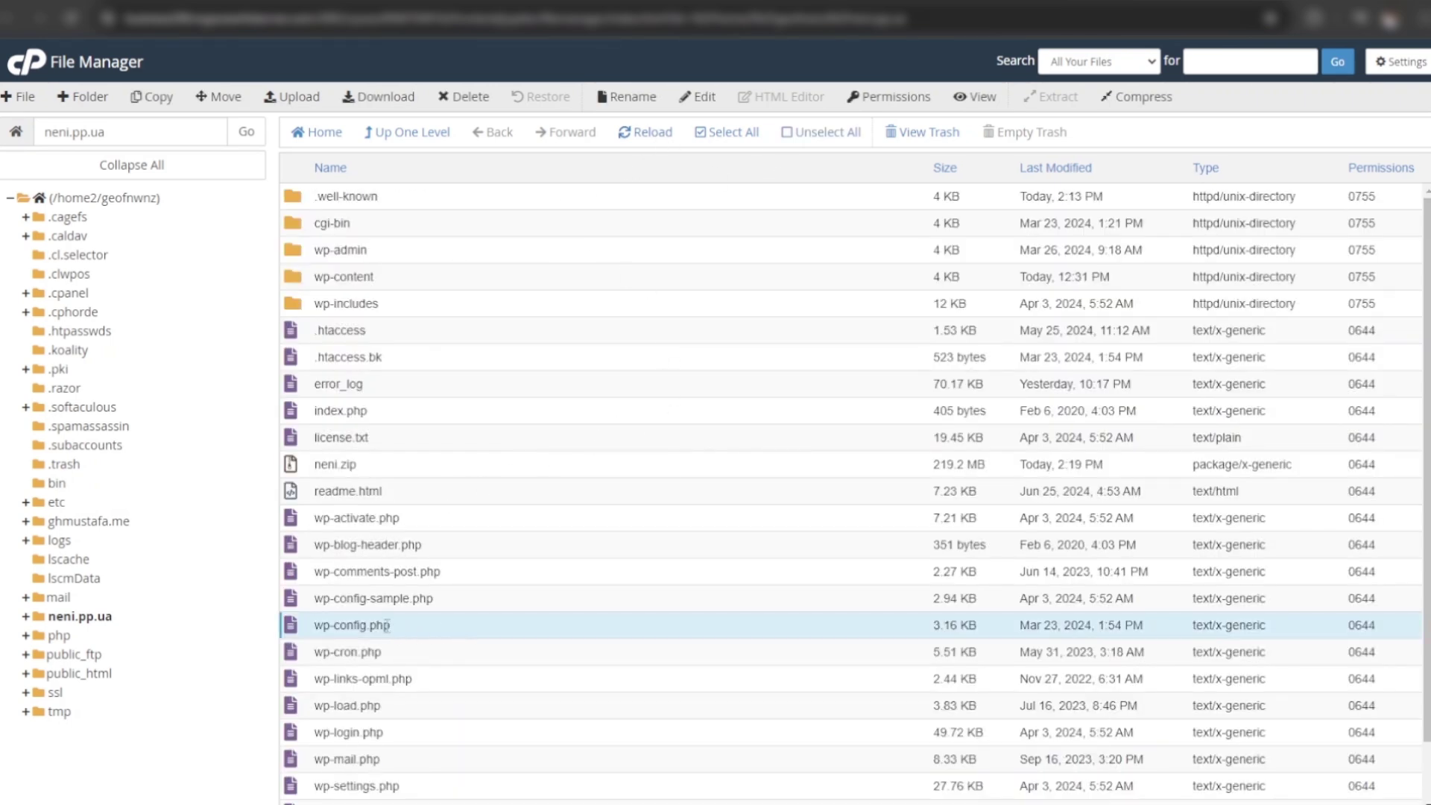
right_click(415, 631)
right_click(454, 658)
left_click(454, 659)
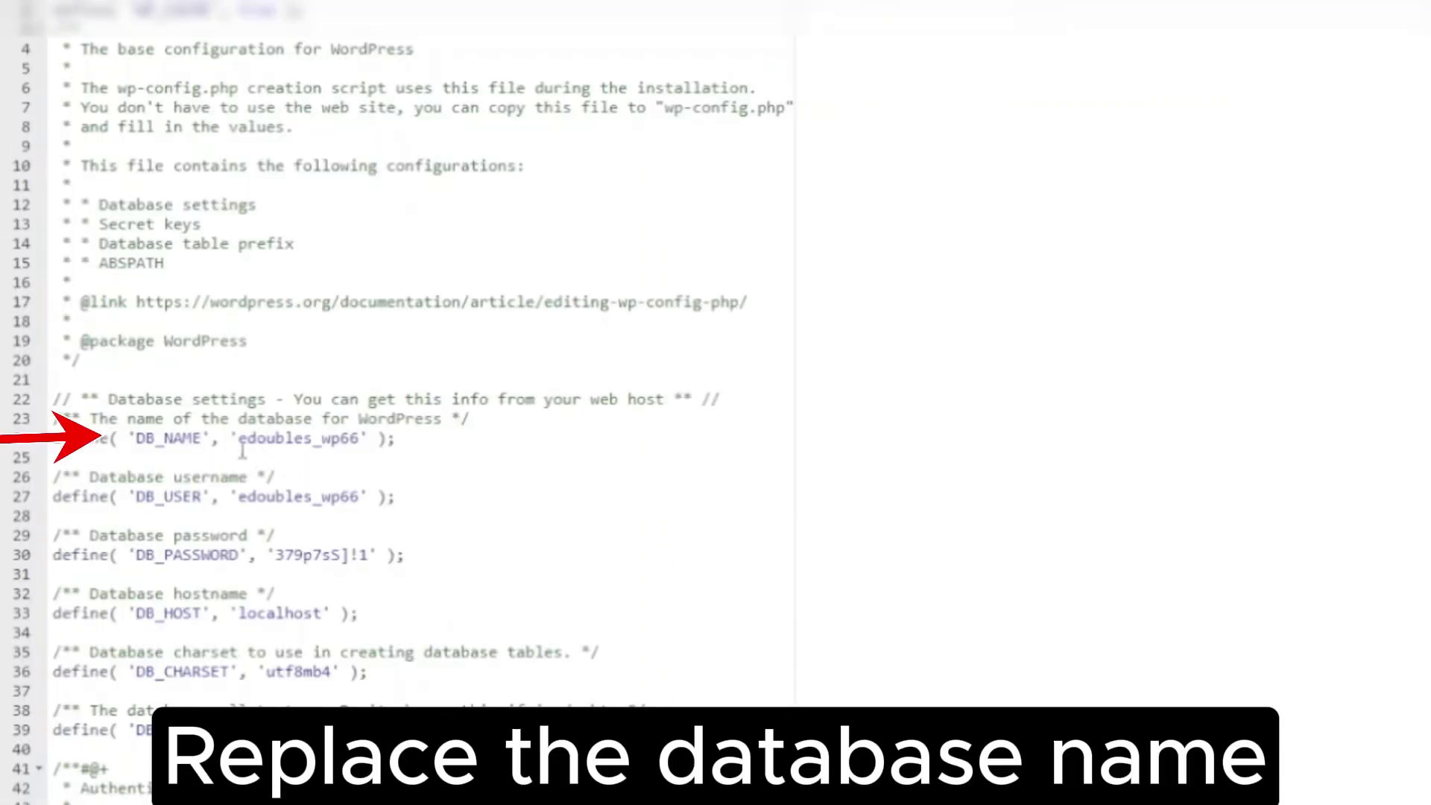
mouse_move(242, 445)
left_mouse_down()
mouse_move(357, 446)
mouse_move(238, 447)
left_mouse_up()
left_click(351, 445)
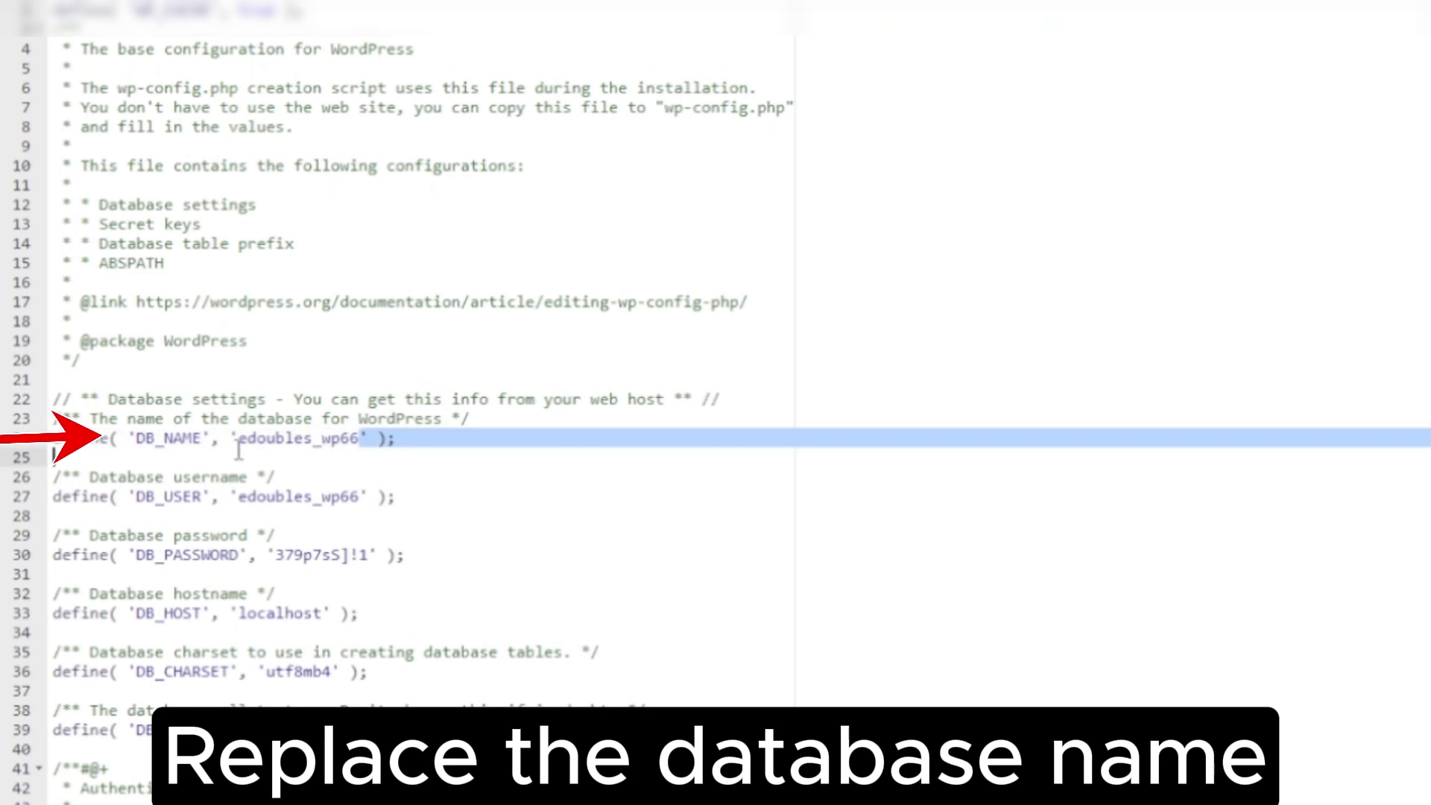
right_click(239, 445)
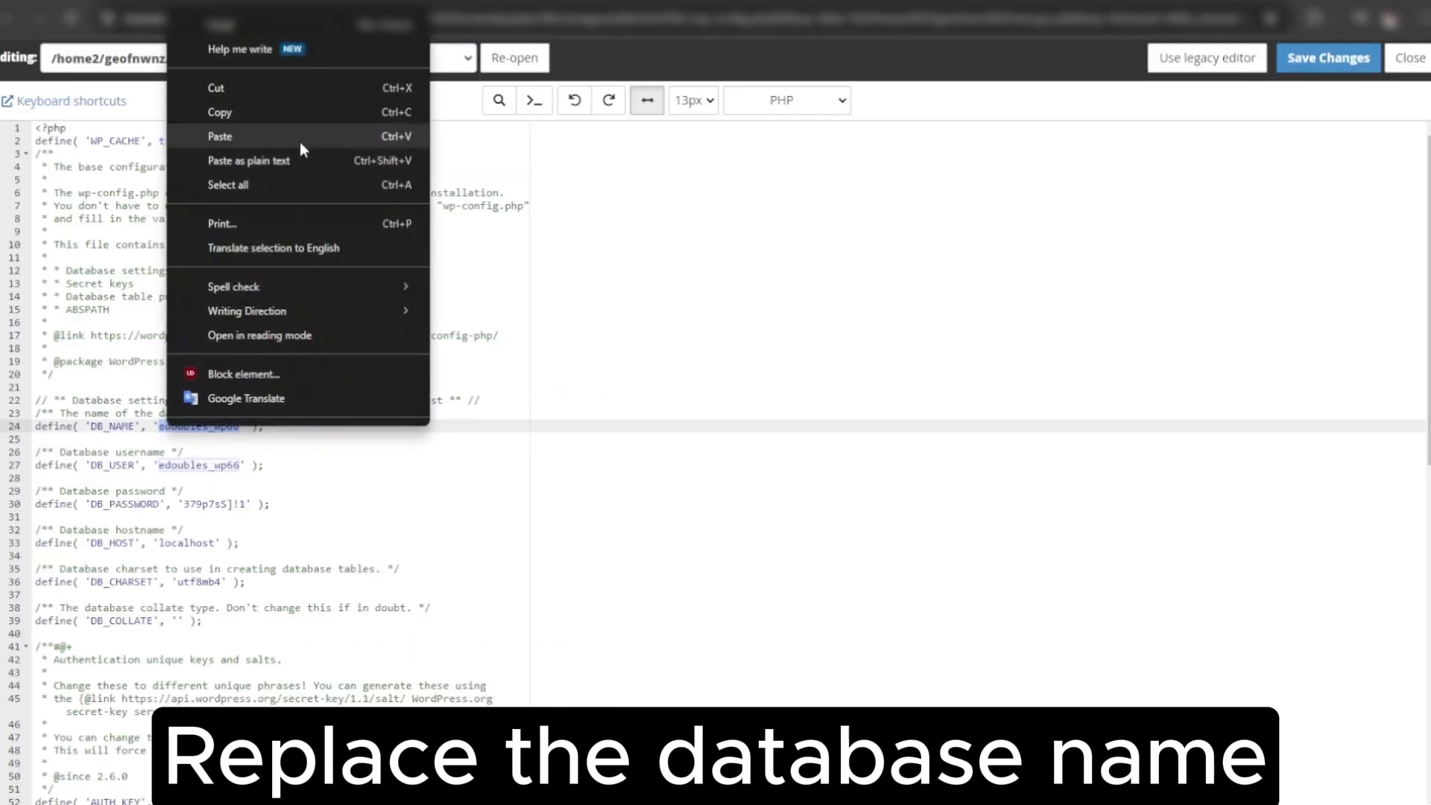
left_click(456, 12)
Clear the leftover database name and enter wp466_user as the new database username
key("ctrl+Tab")
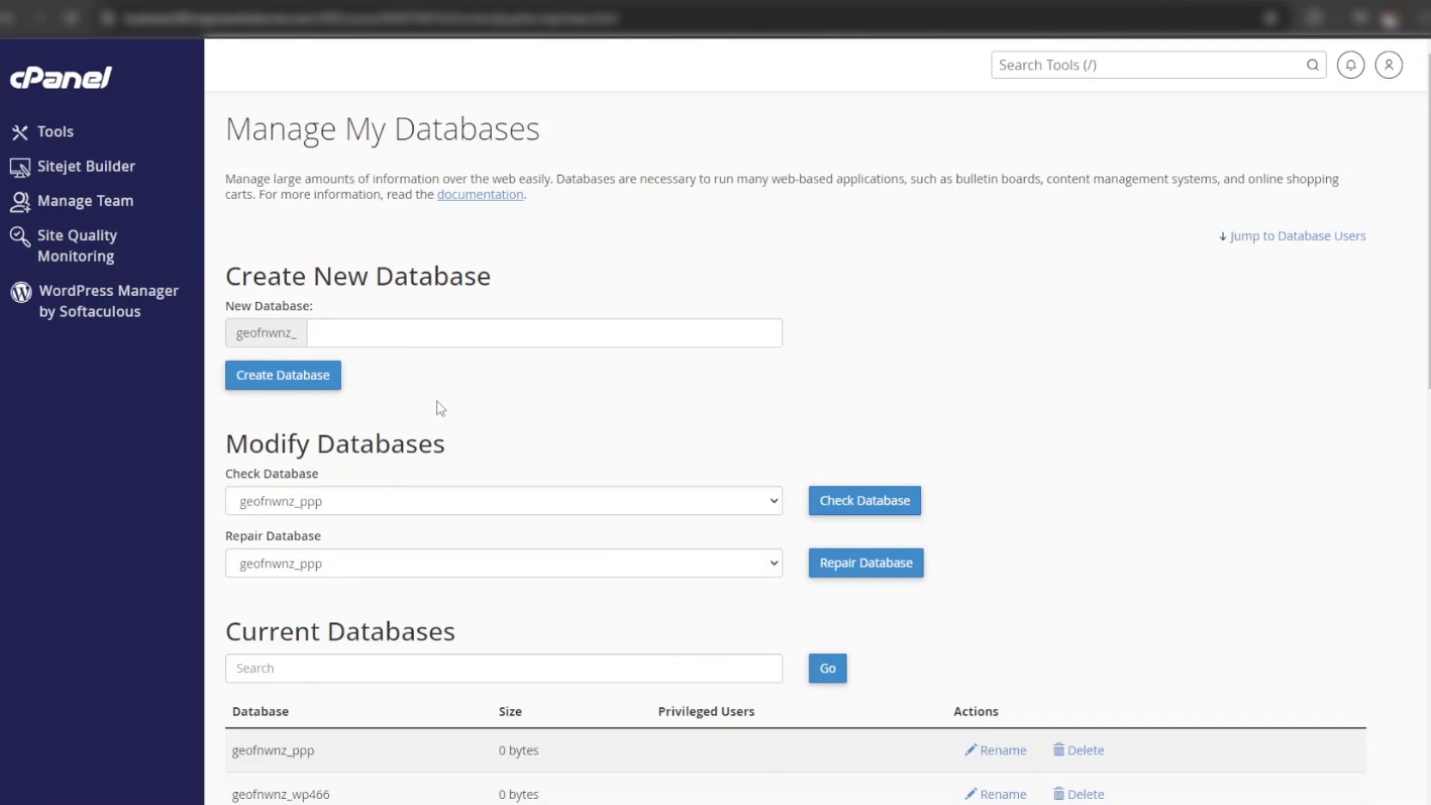
scroll(518, 418, "down", 6)
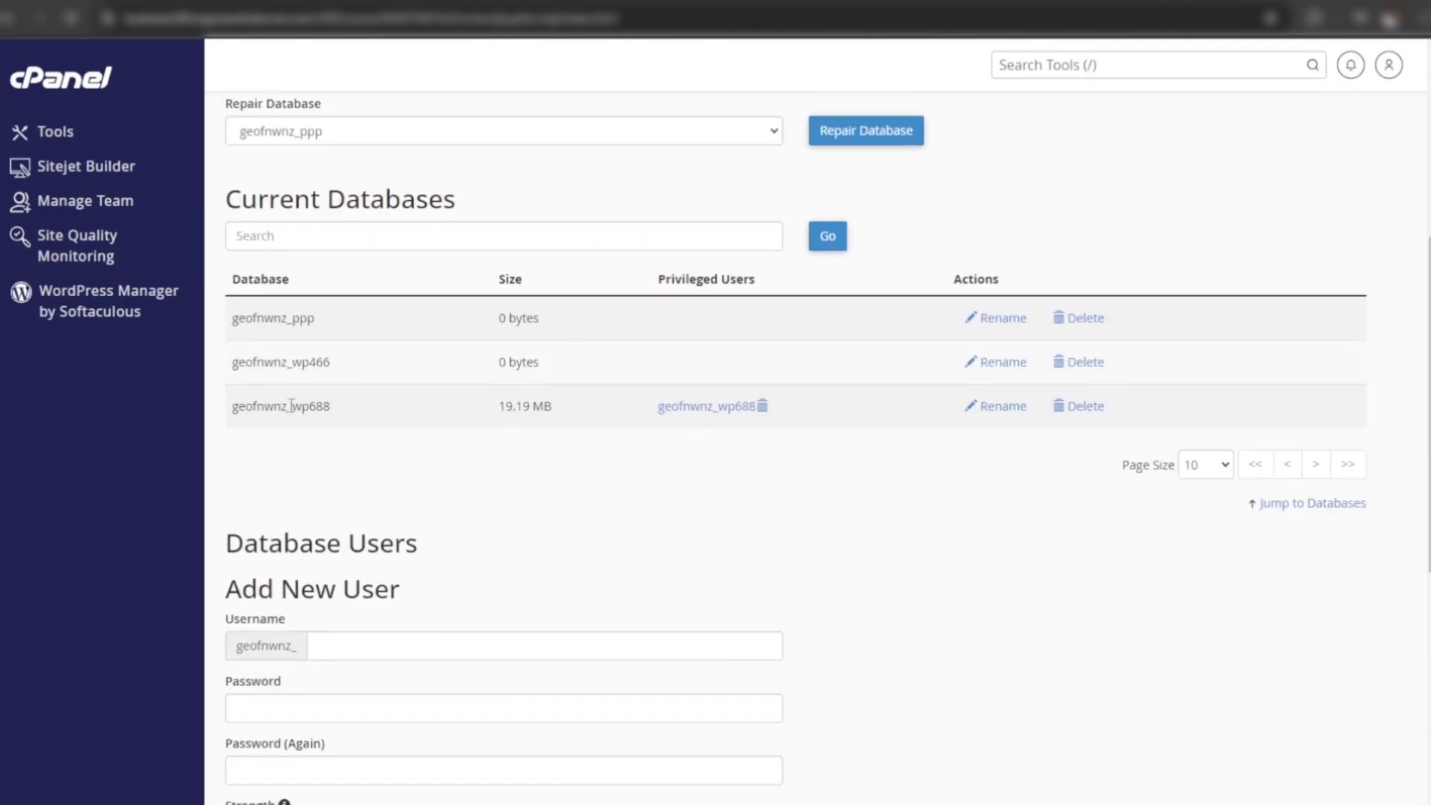
left_click_drag(311, 362, 332, 364)
left_click(337, 404)
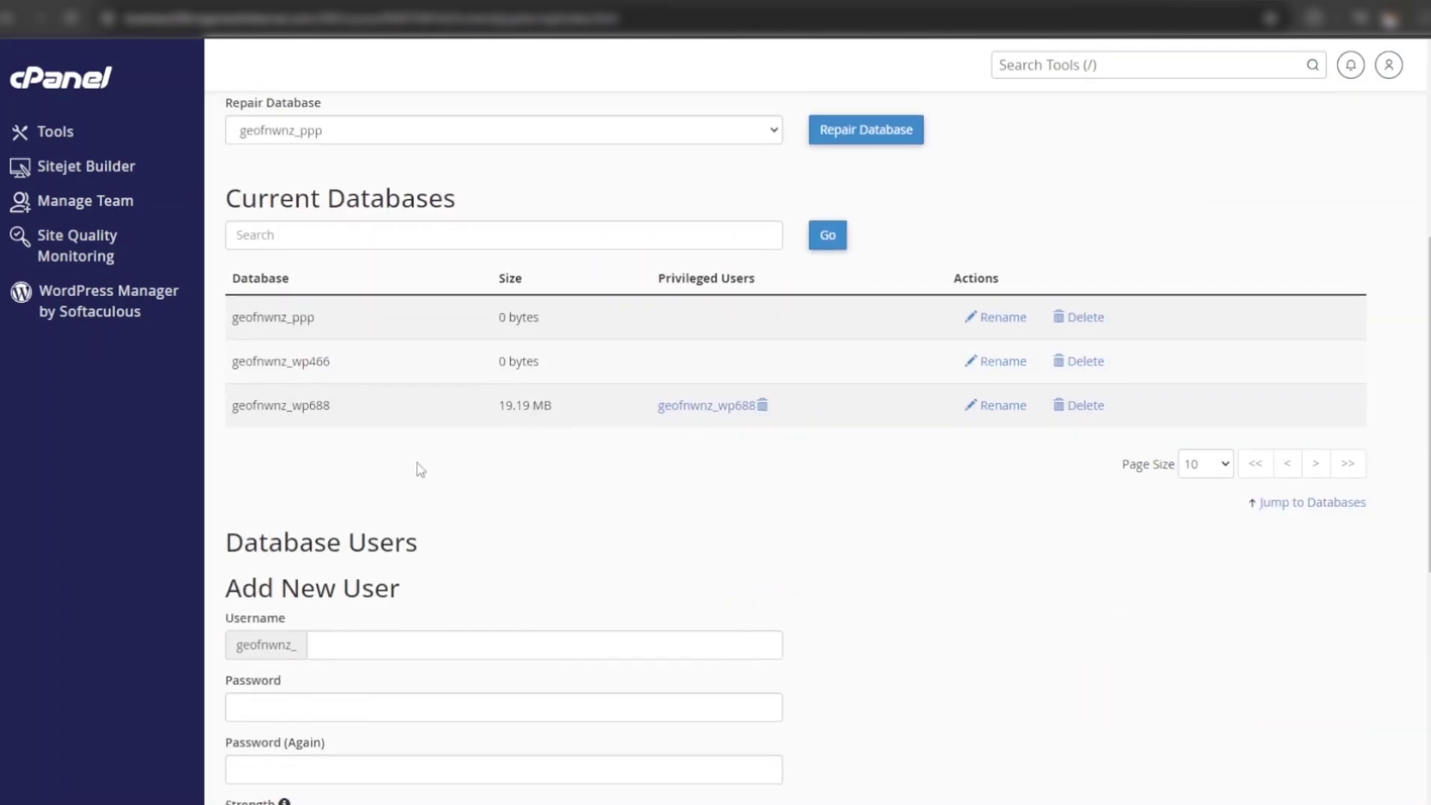
scroll(418, 468, "down", 5)
left_click(359, 304)
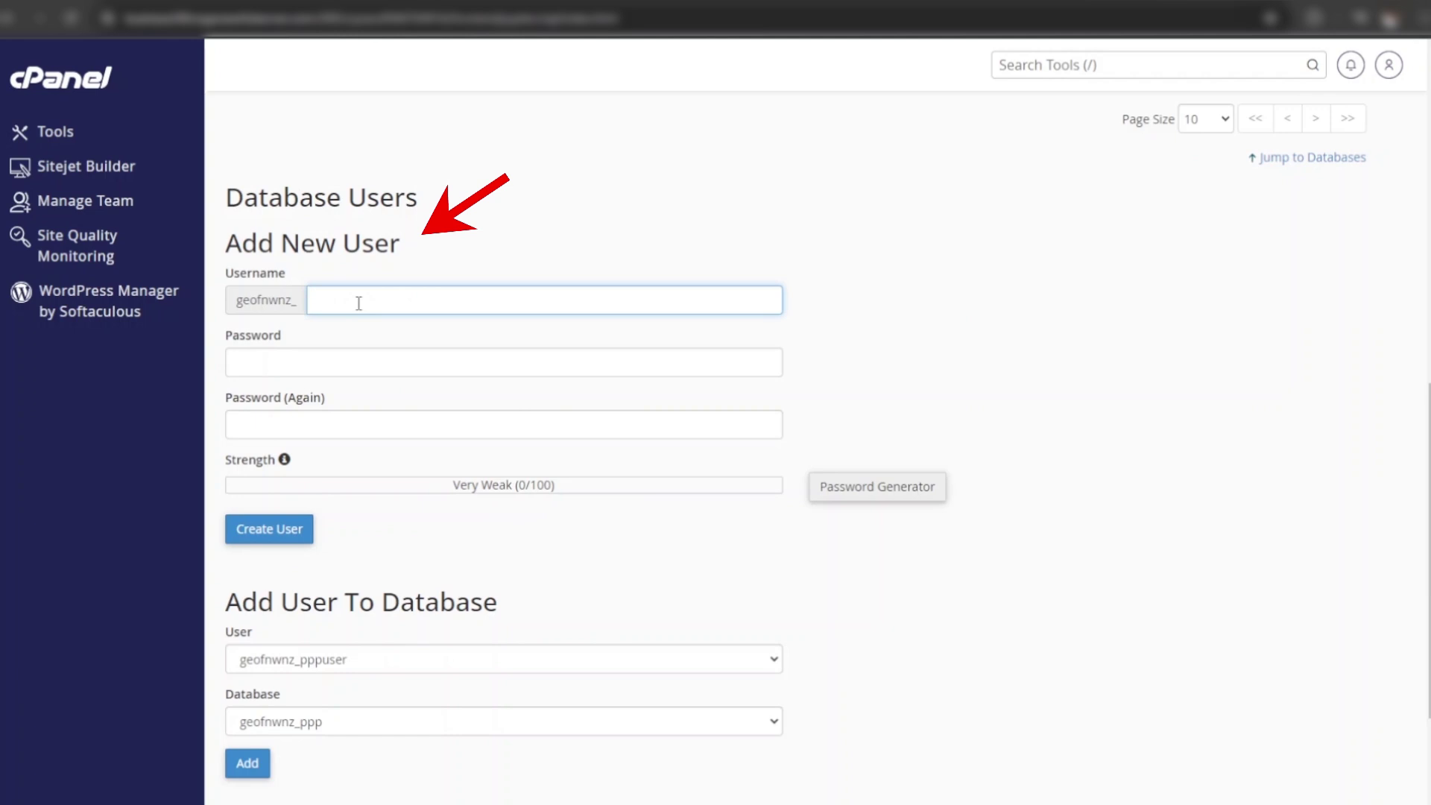
type("wp466user")
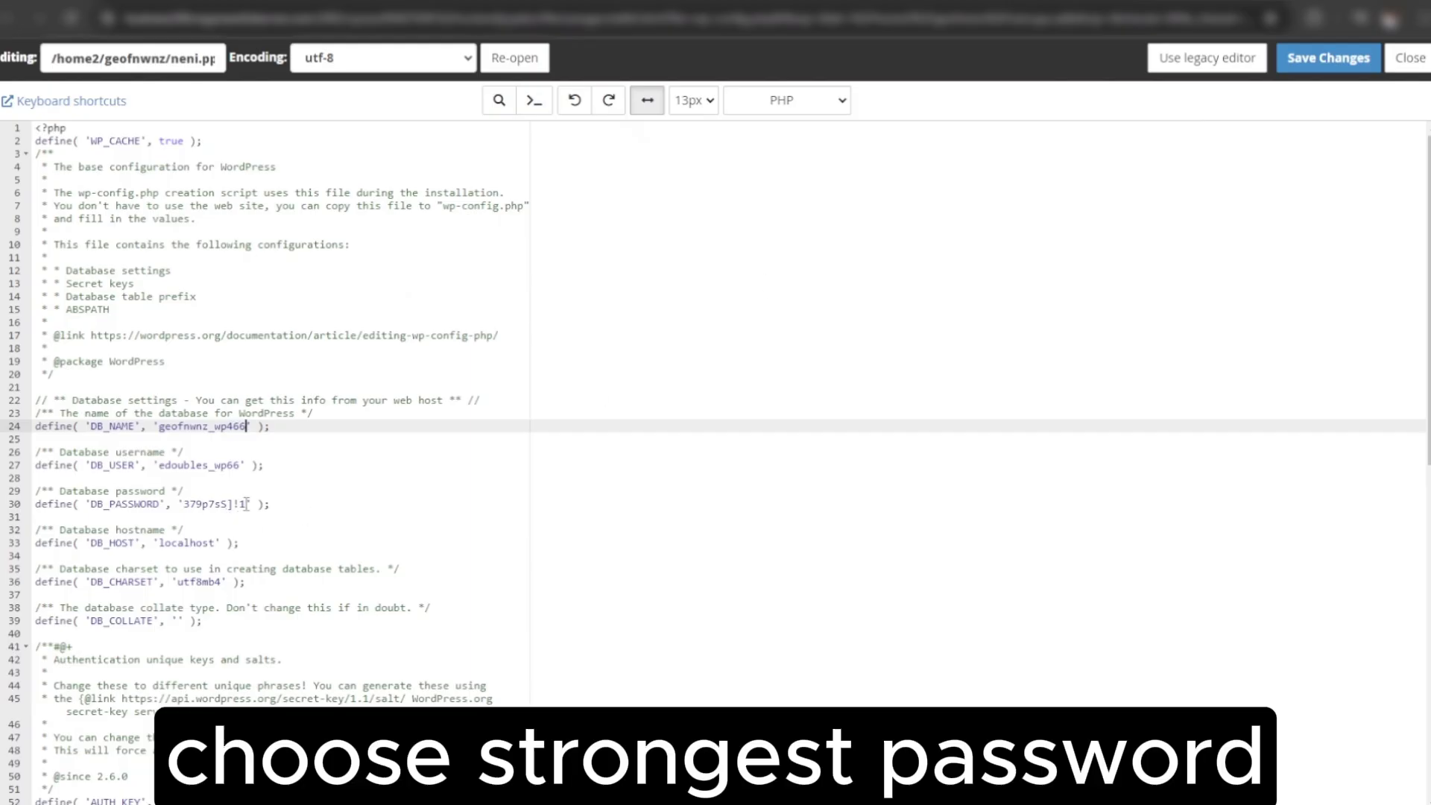
Copy DB_PASSWORD from wp-config.php into both new-user password fields
left_click_drag(247, 504, 185, 506)
right_click(192, 512)
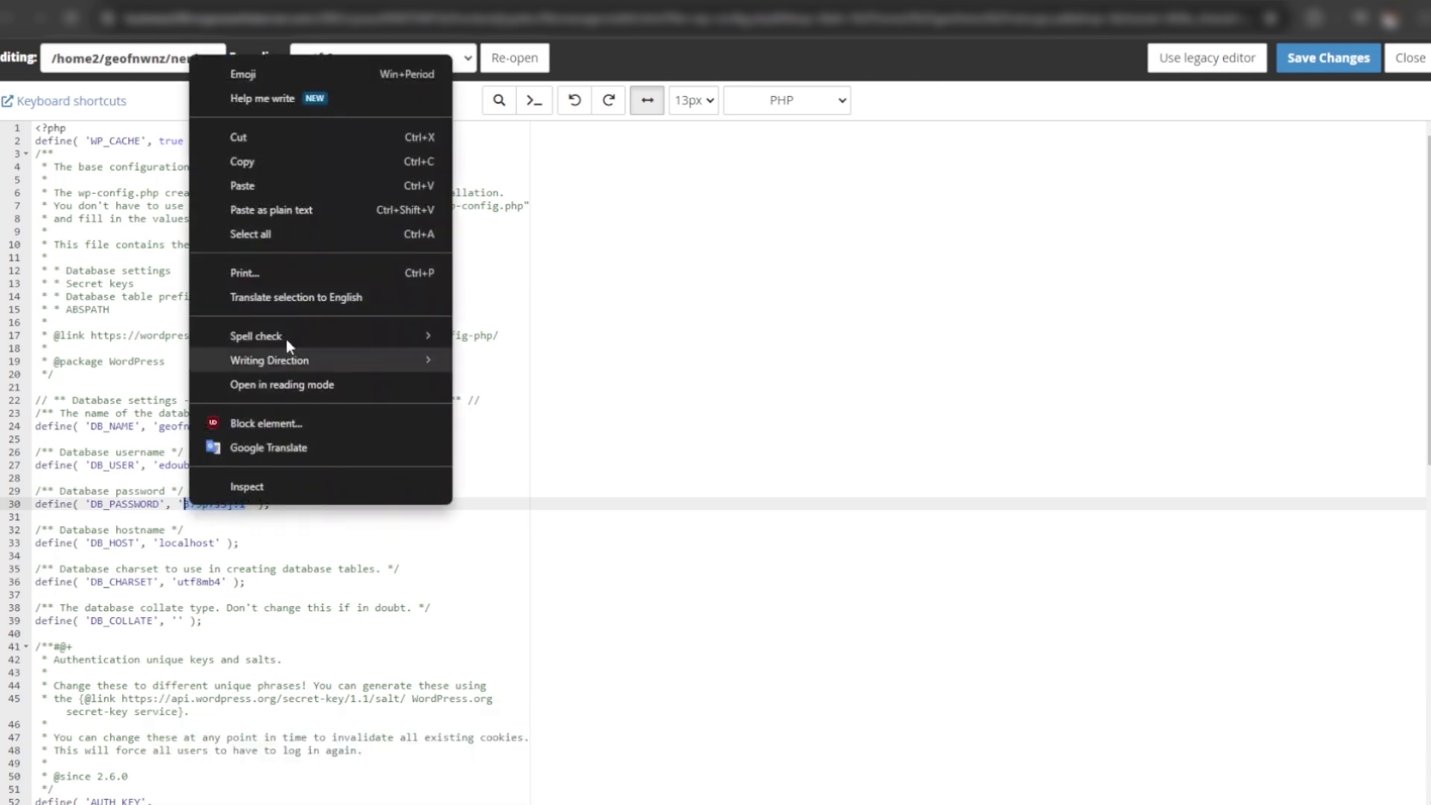
left_click(272, 164)
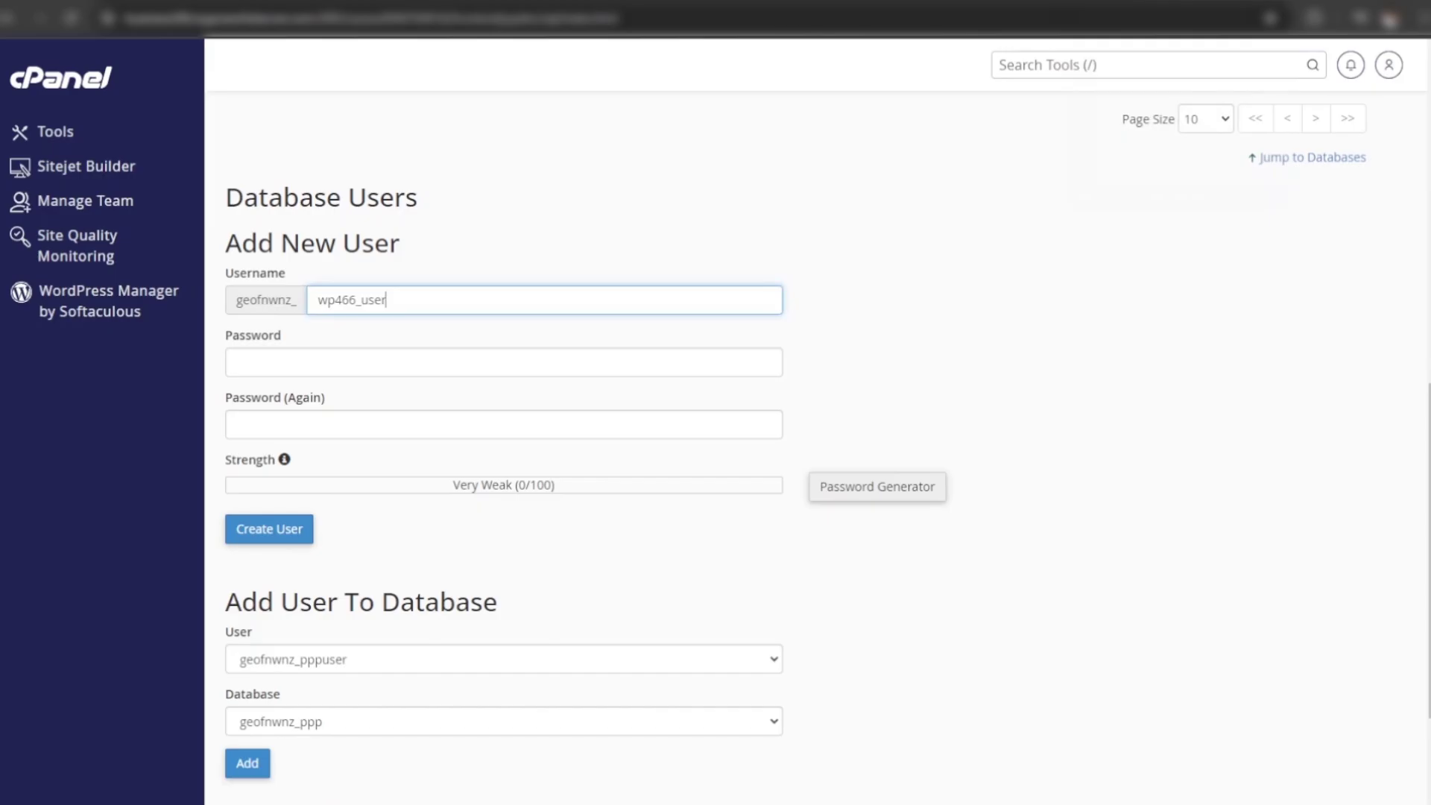
key("Tab")
key("ctrl+v")
left_click(286, 424)
key("ctrl+v")
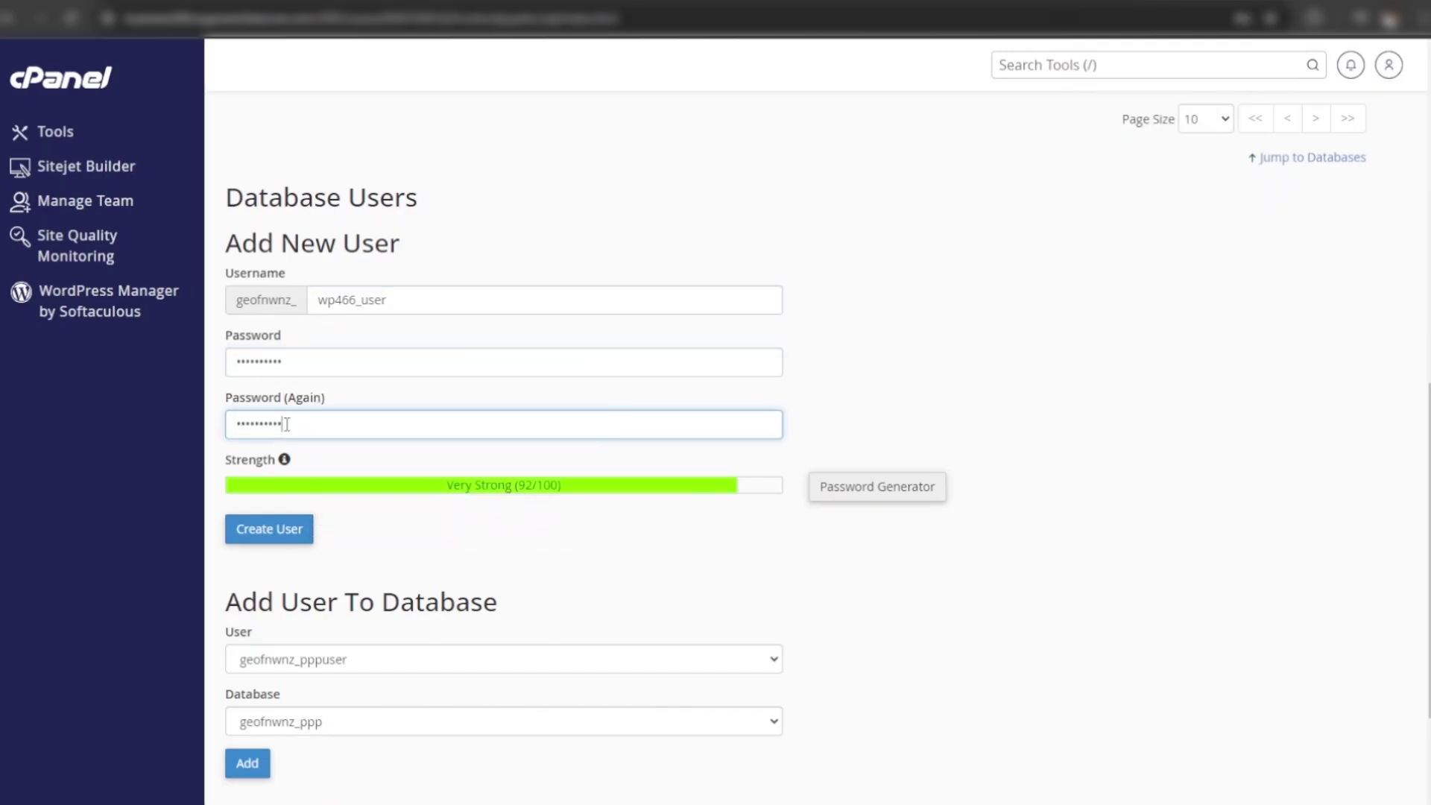
Create the database user geofnwnz_wp466_user and copy its full name
left_click(296, 534)
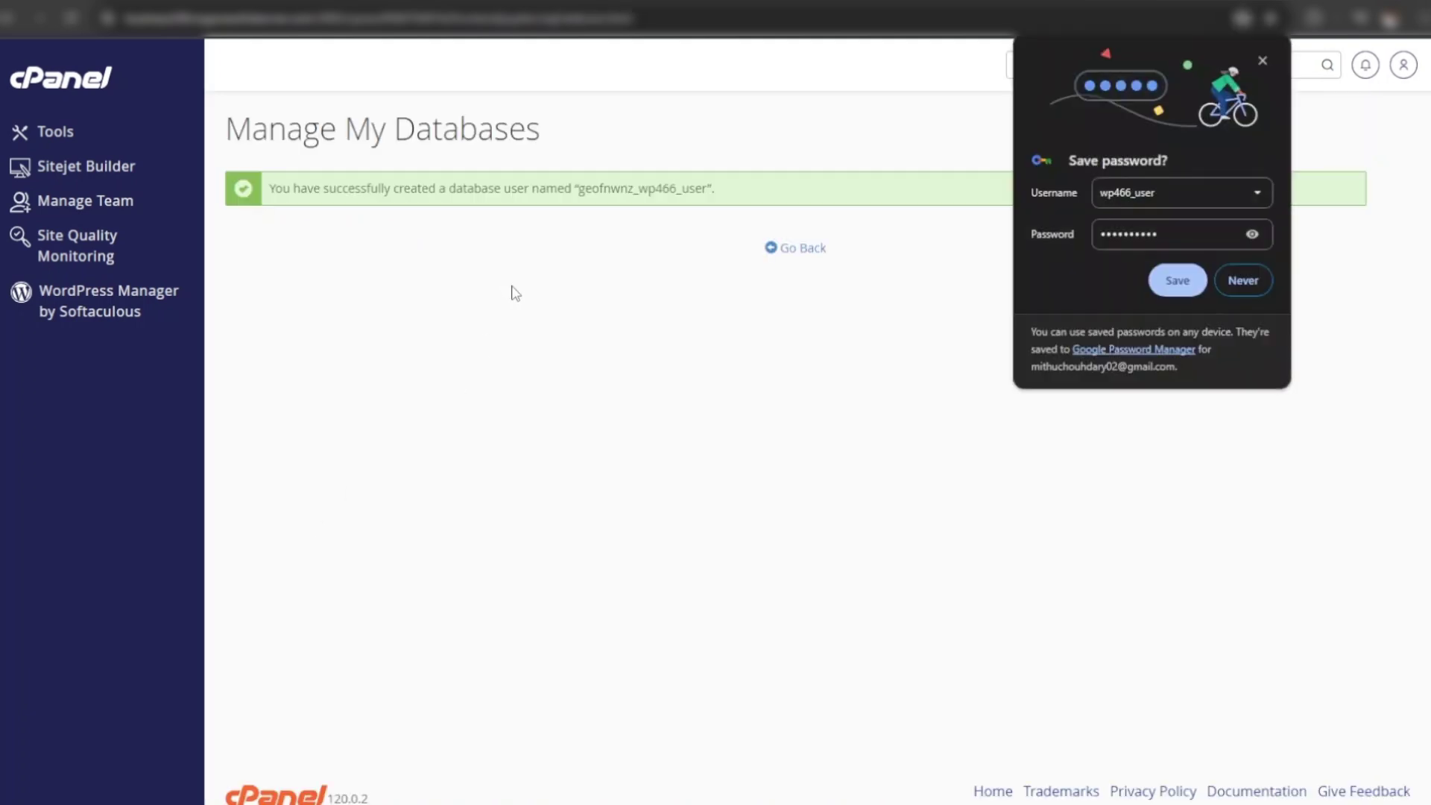
left_click_drag(581, 192, 708, 190)
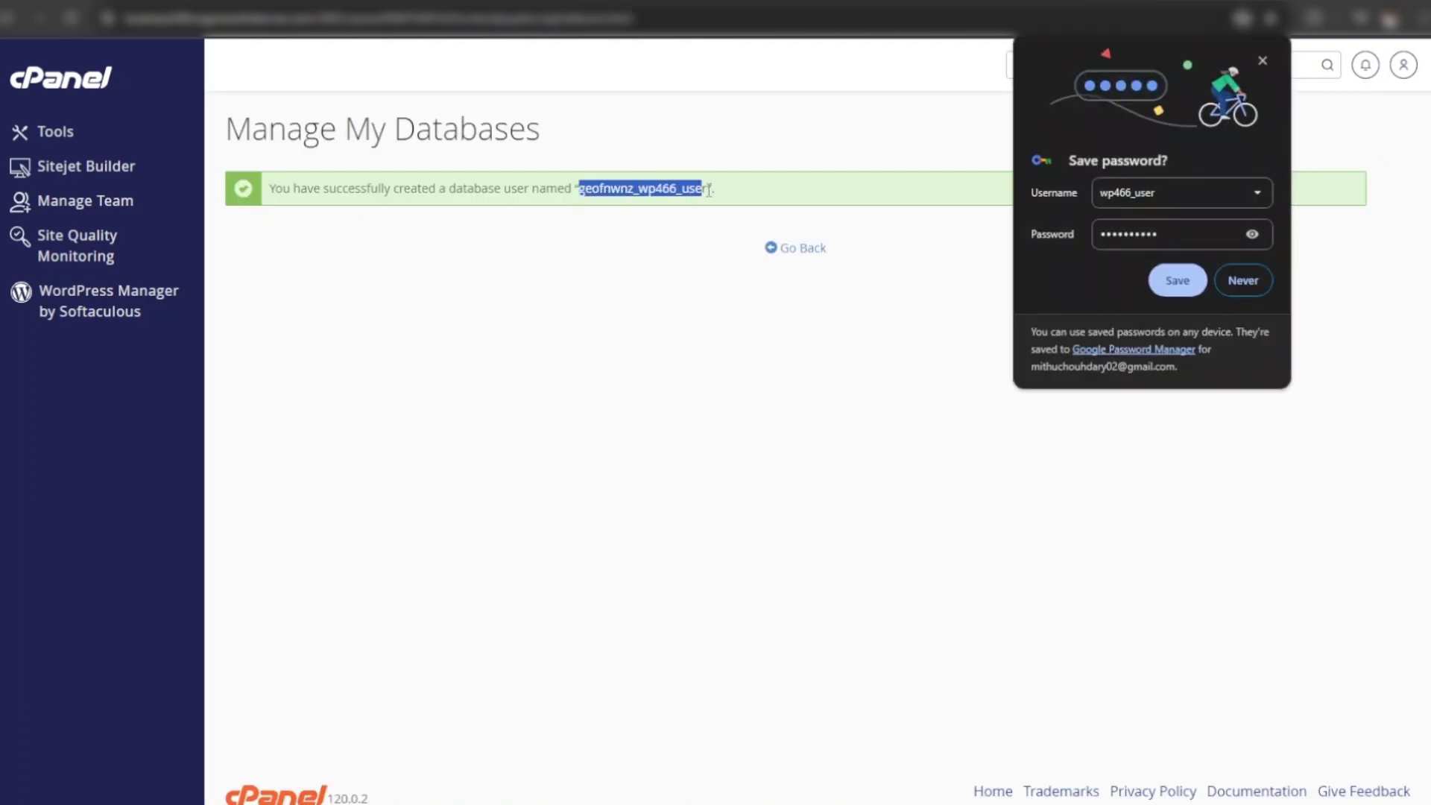
right_click(701, 190)
left_click(726, 209)
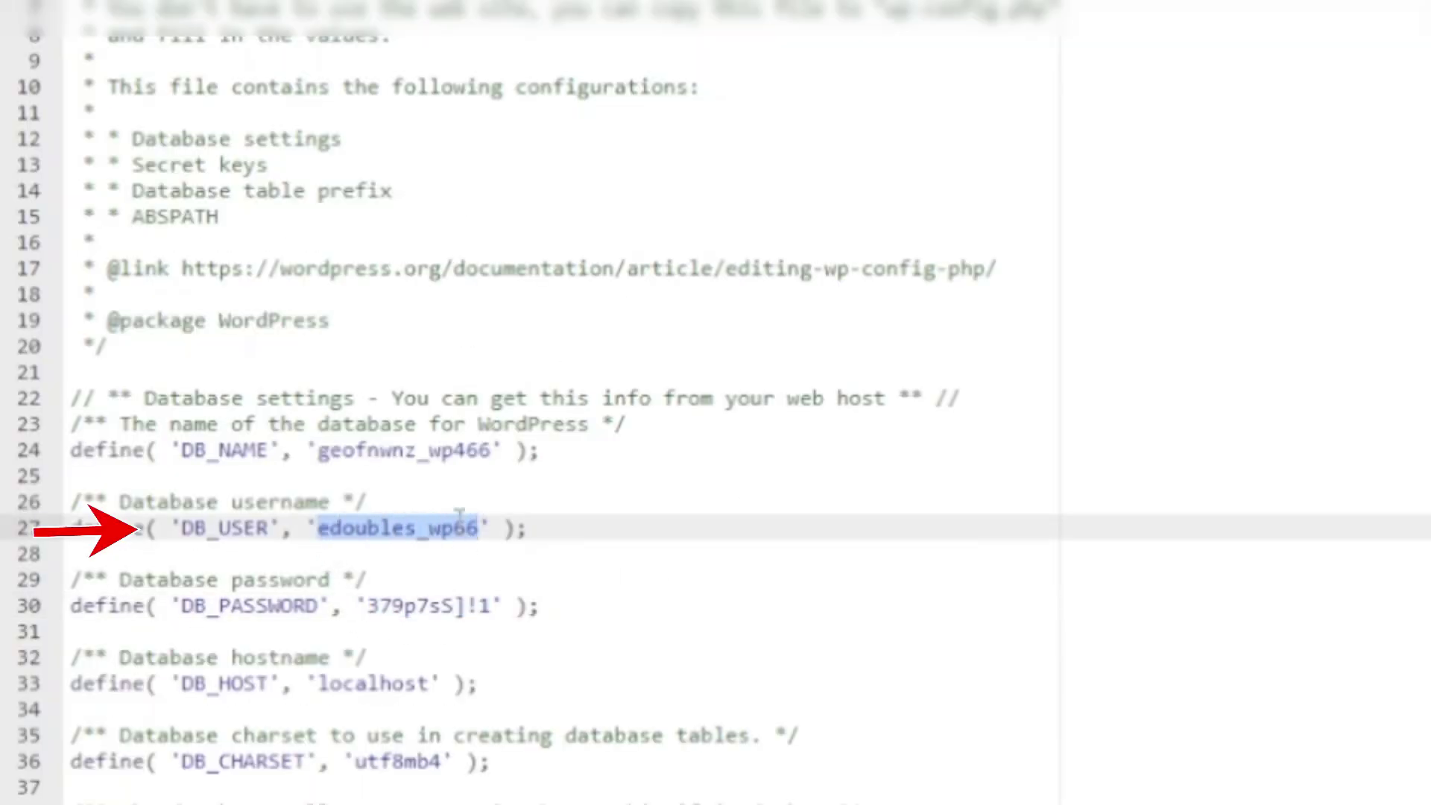
right_click(460, 514)
left_click(697, 12)
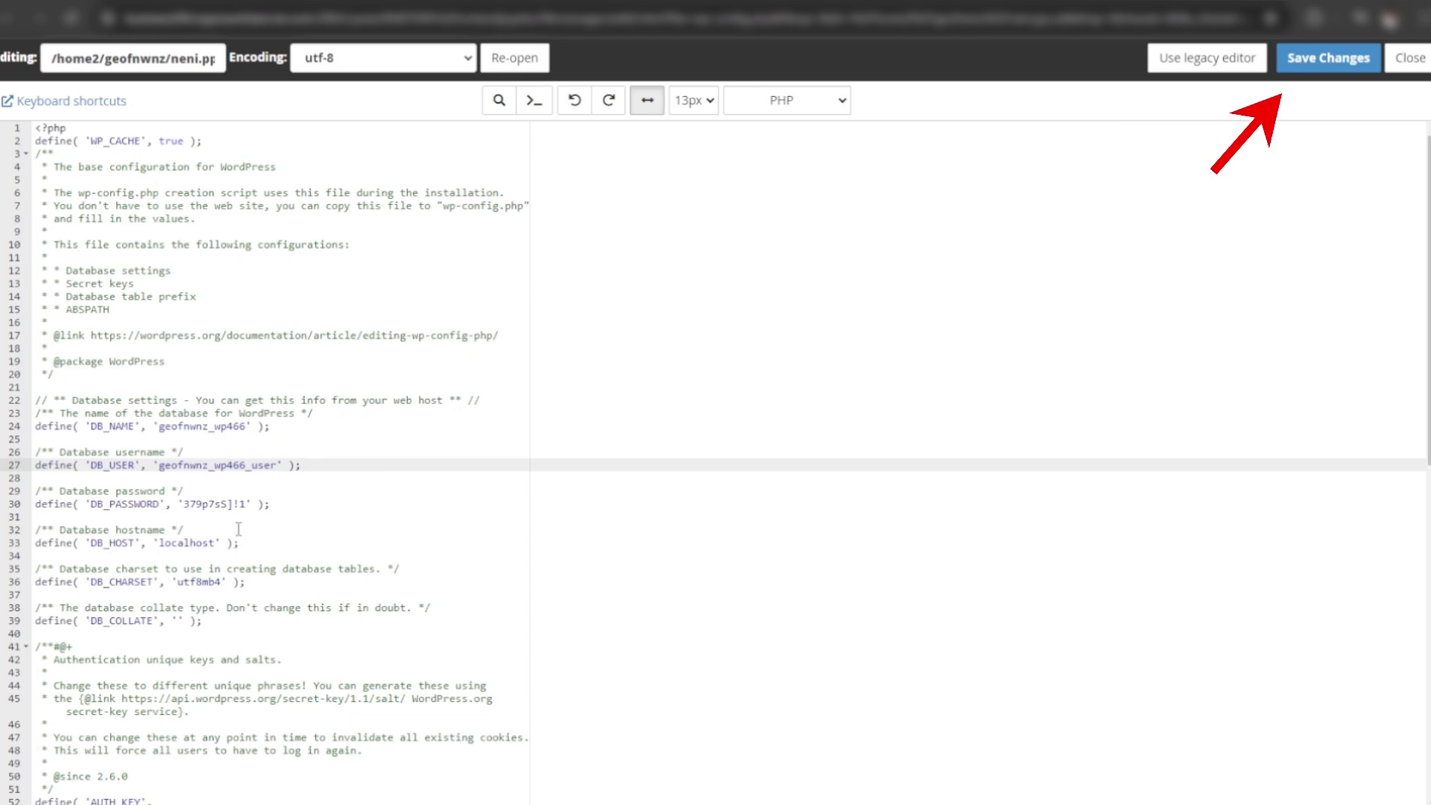
left_click(1328, 58)
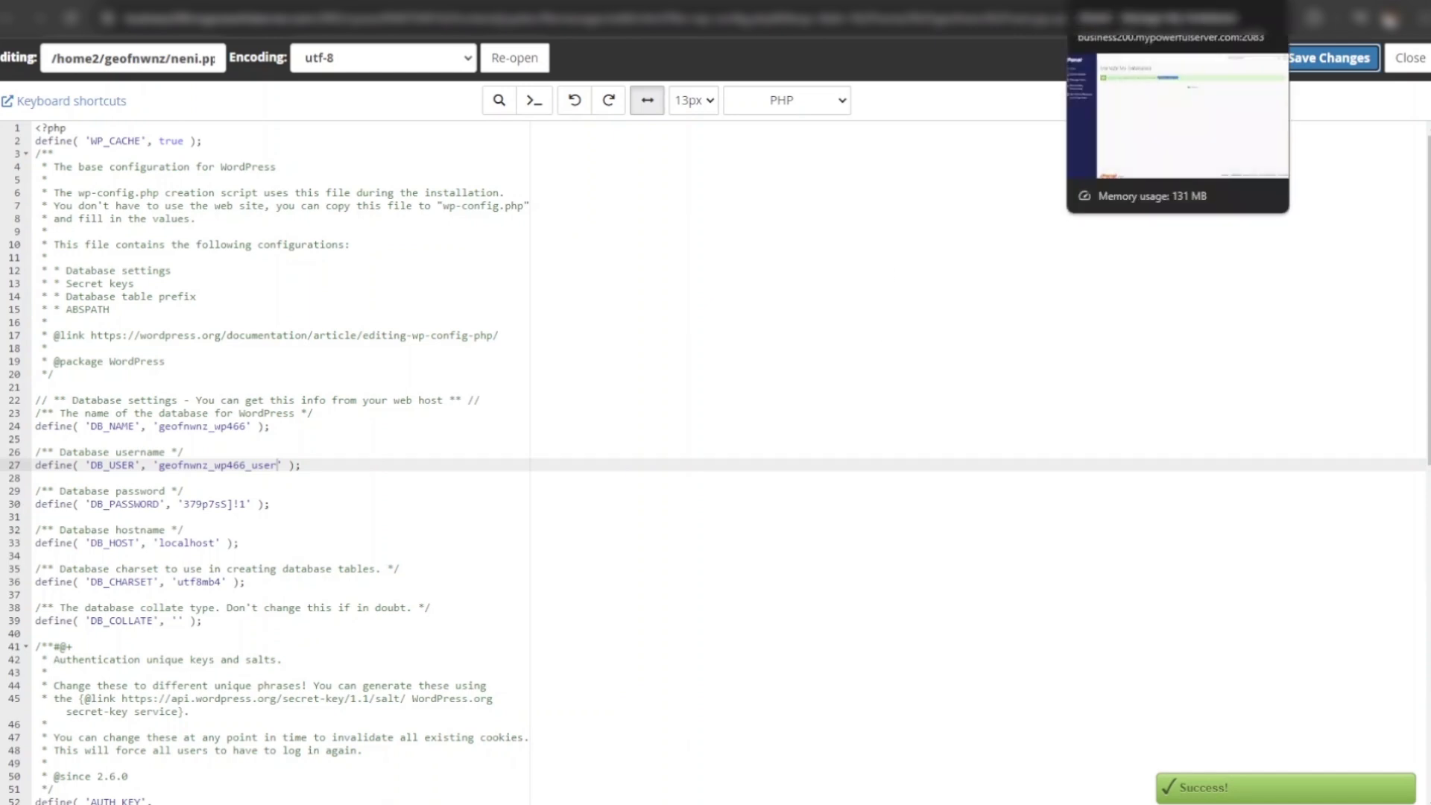
Add geofnwnz_wp466_user to the geofnwnz_wp466 database
left_click(1163, 18)
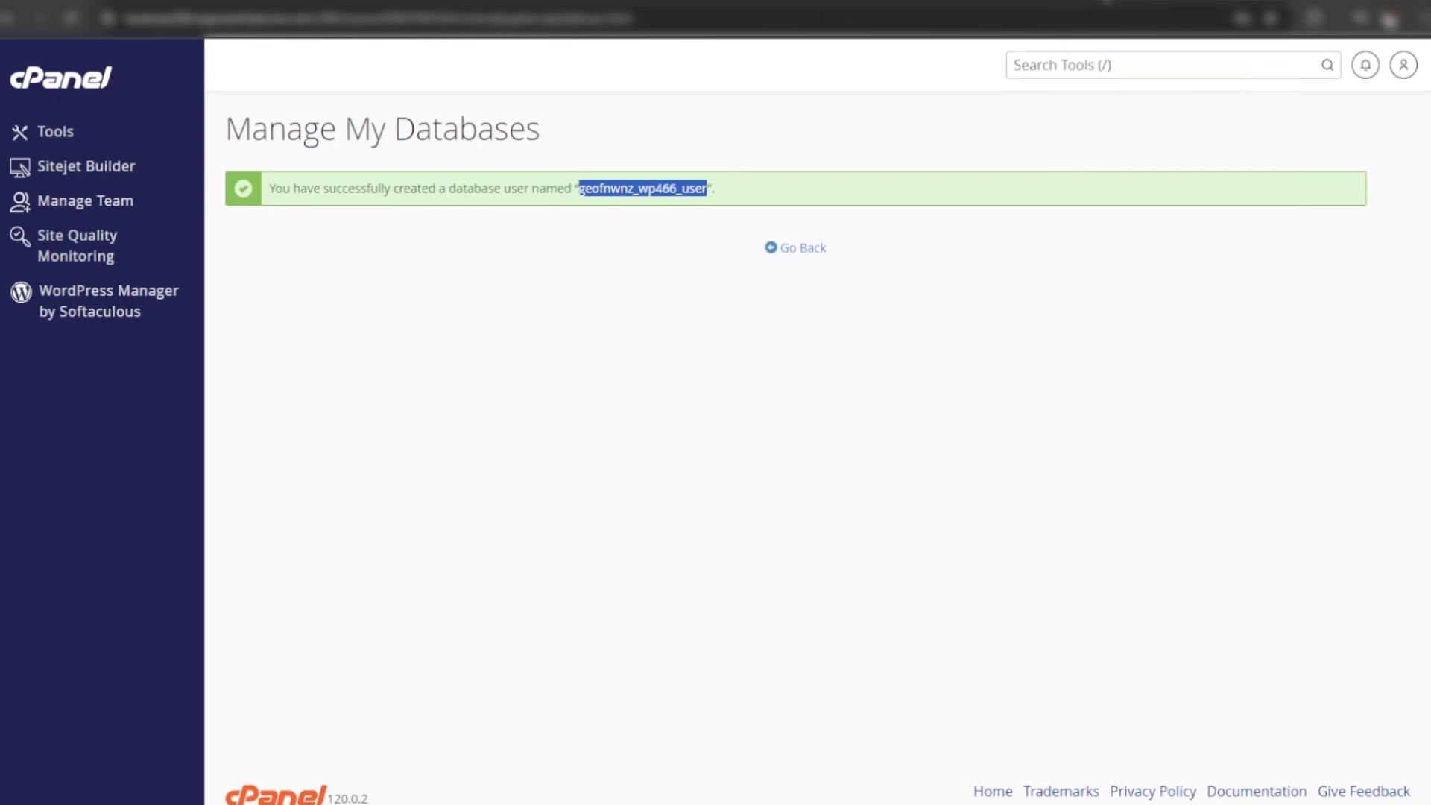
left_click(792, 246)
scroll(661, 355, "down", 10)
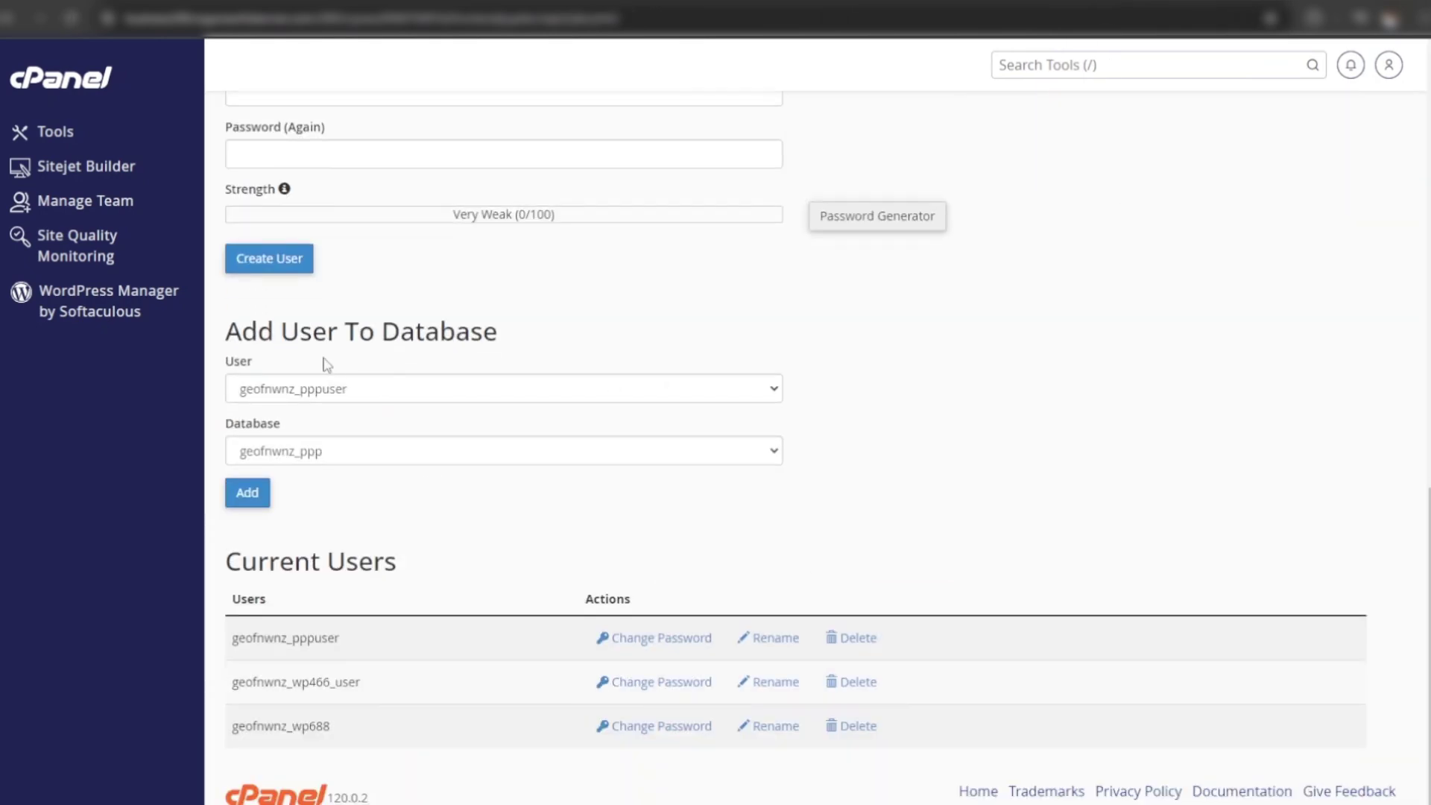
left_click(337, 395)
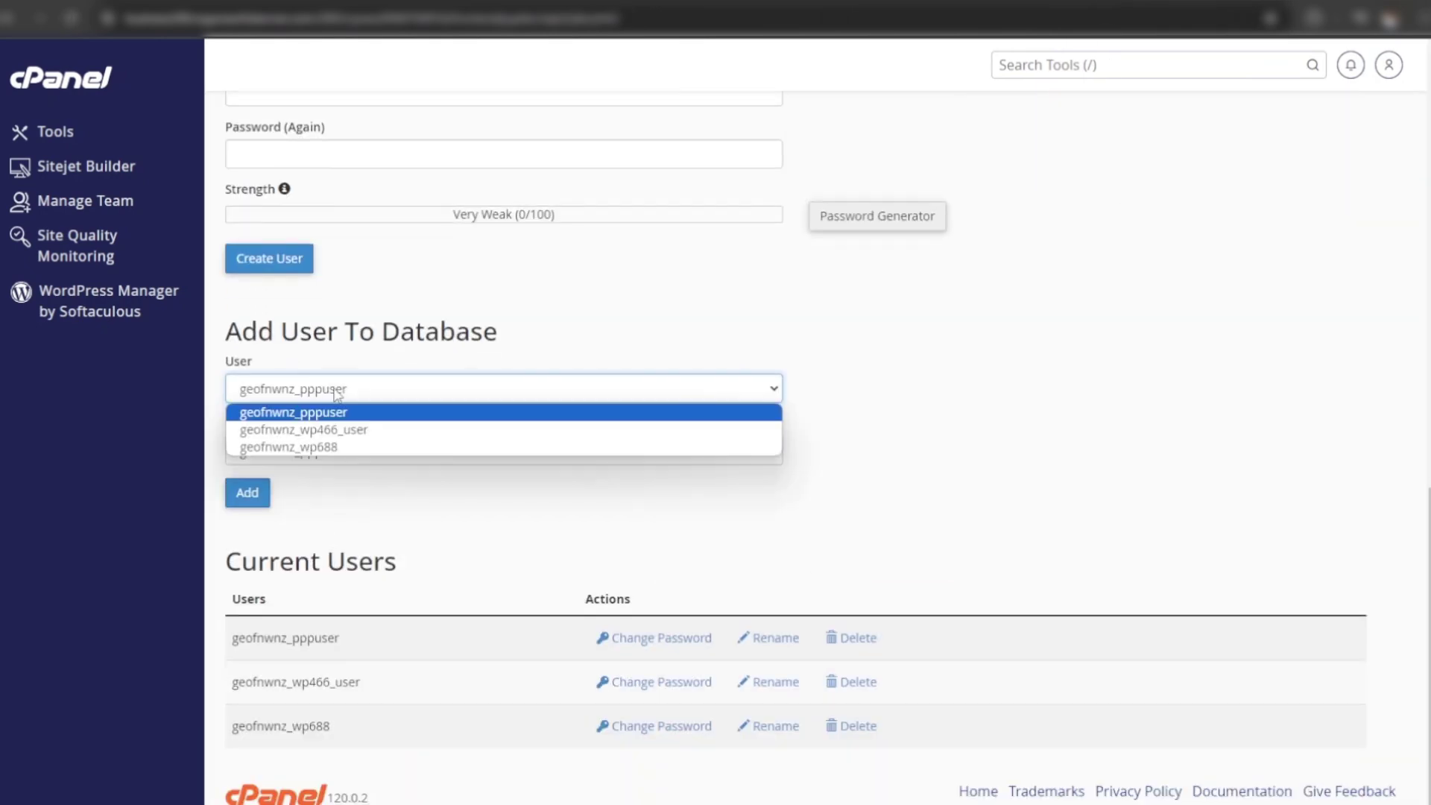
left_click(343, 437)
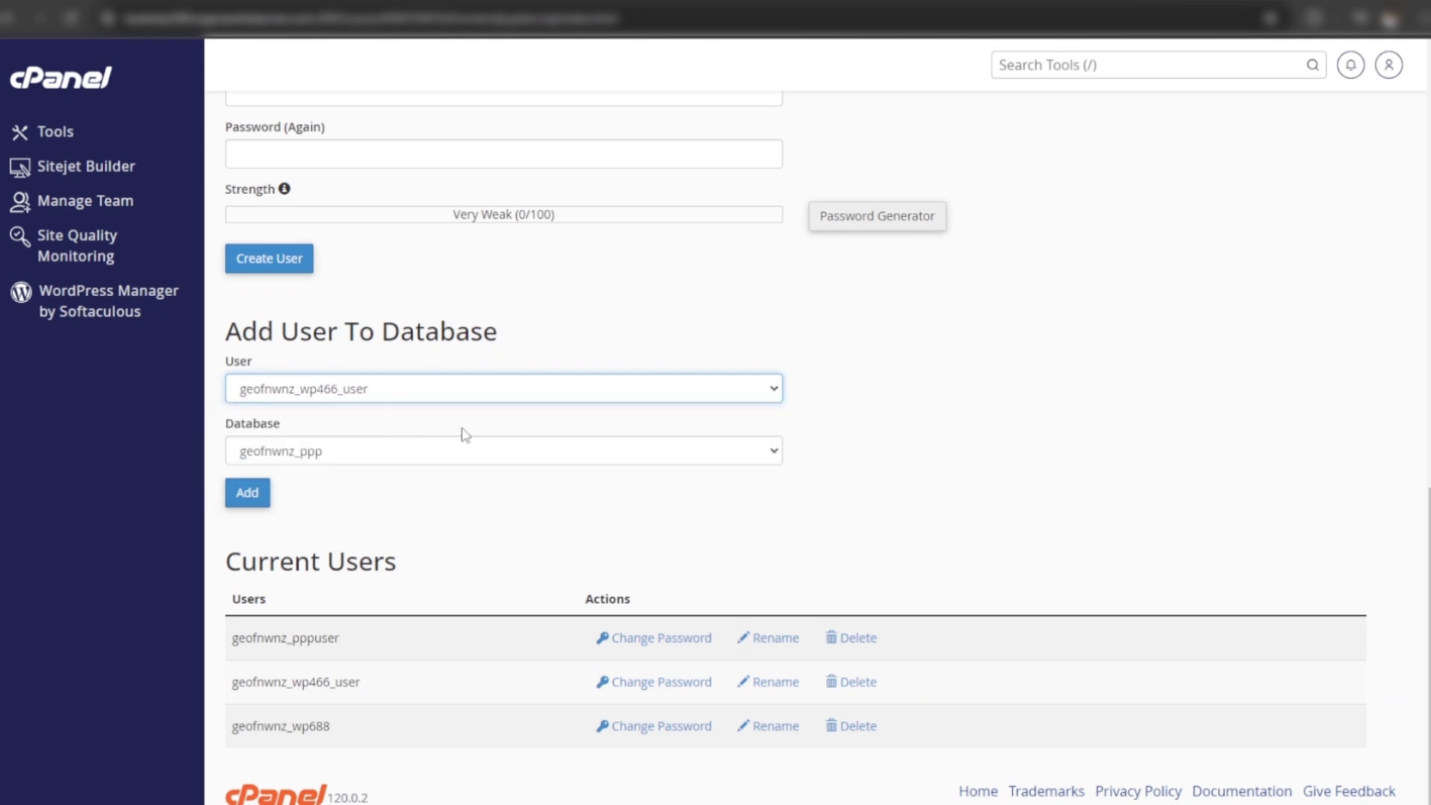
left_click(275, 452)
left_click(370, 496)
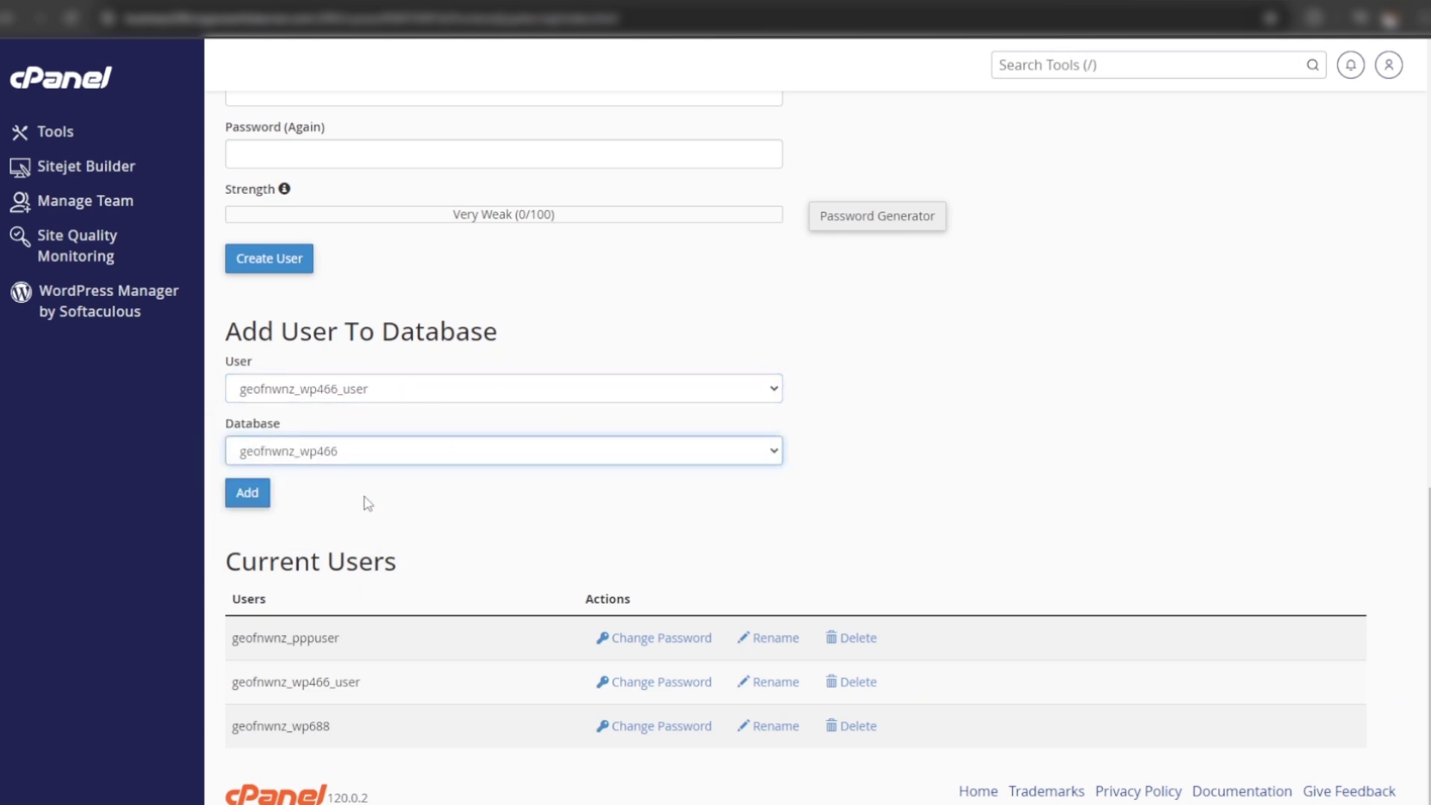
left_click(248, 504)
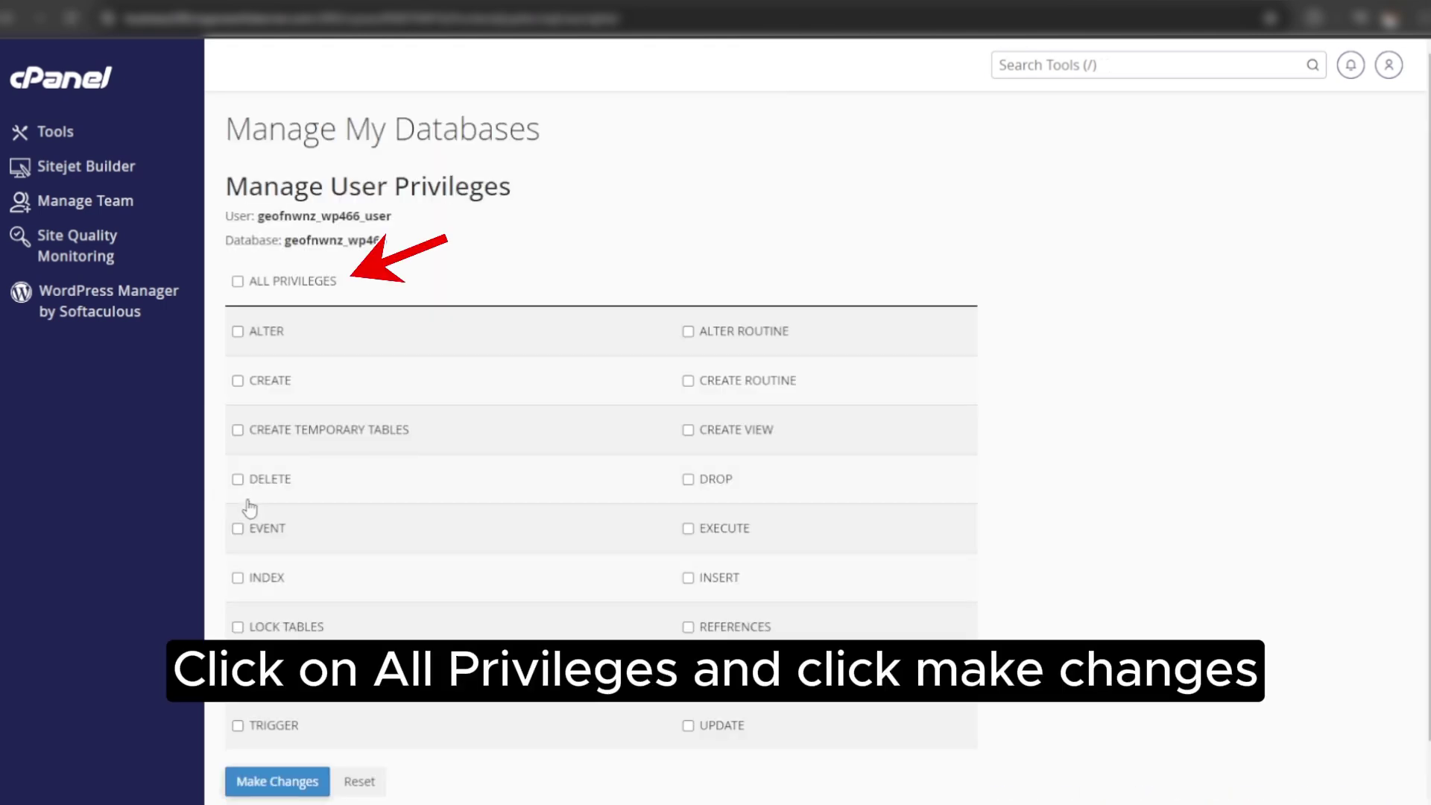
Grant the user ALL PRIVILEGES on geofnwnz_wp466 and save the changes
left_click(274, 291)
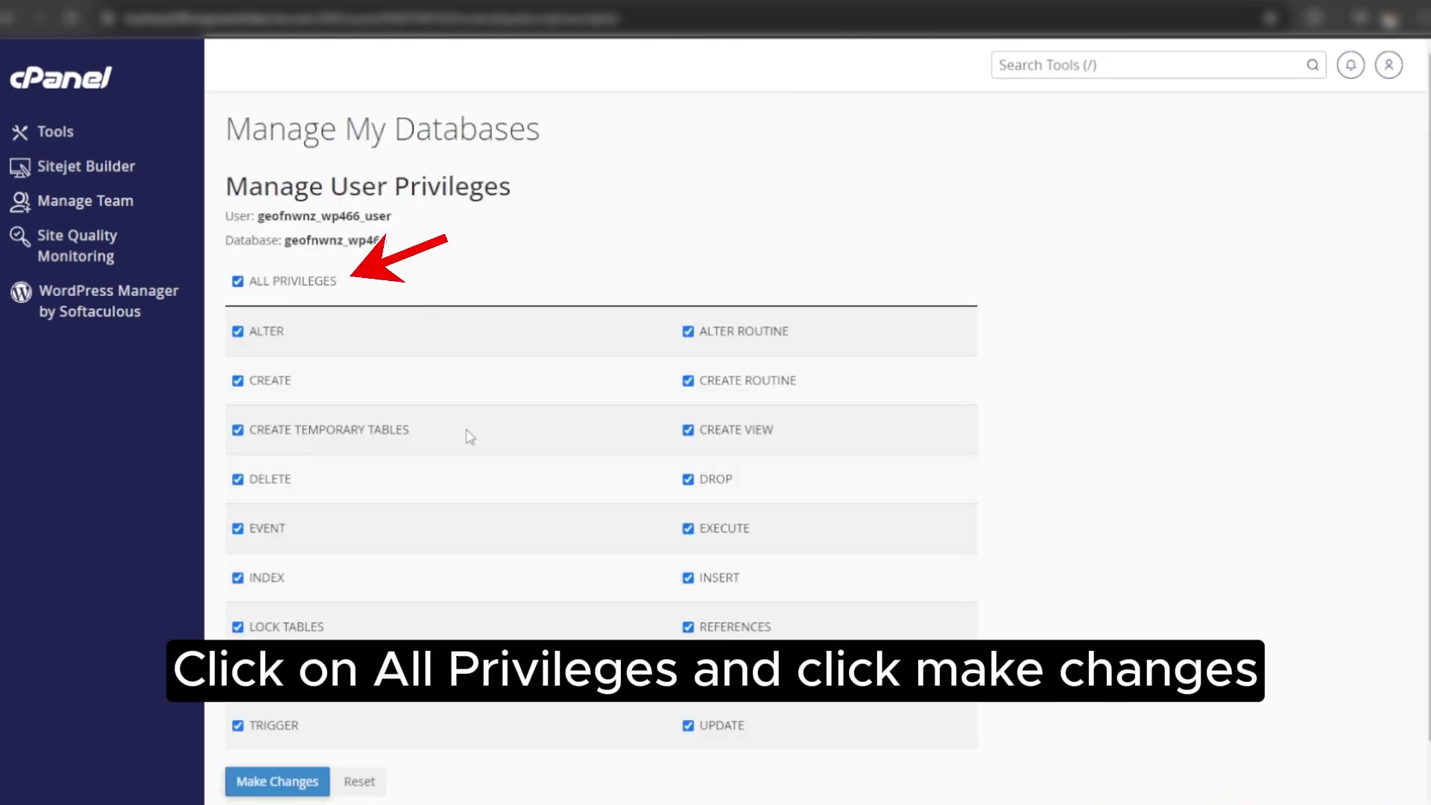
left_click(292, 784)
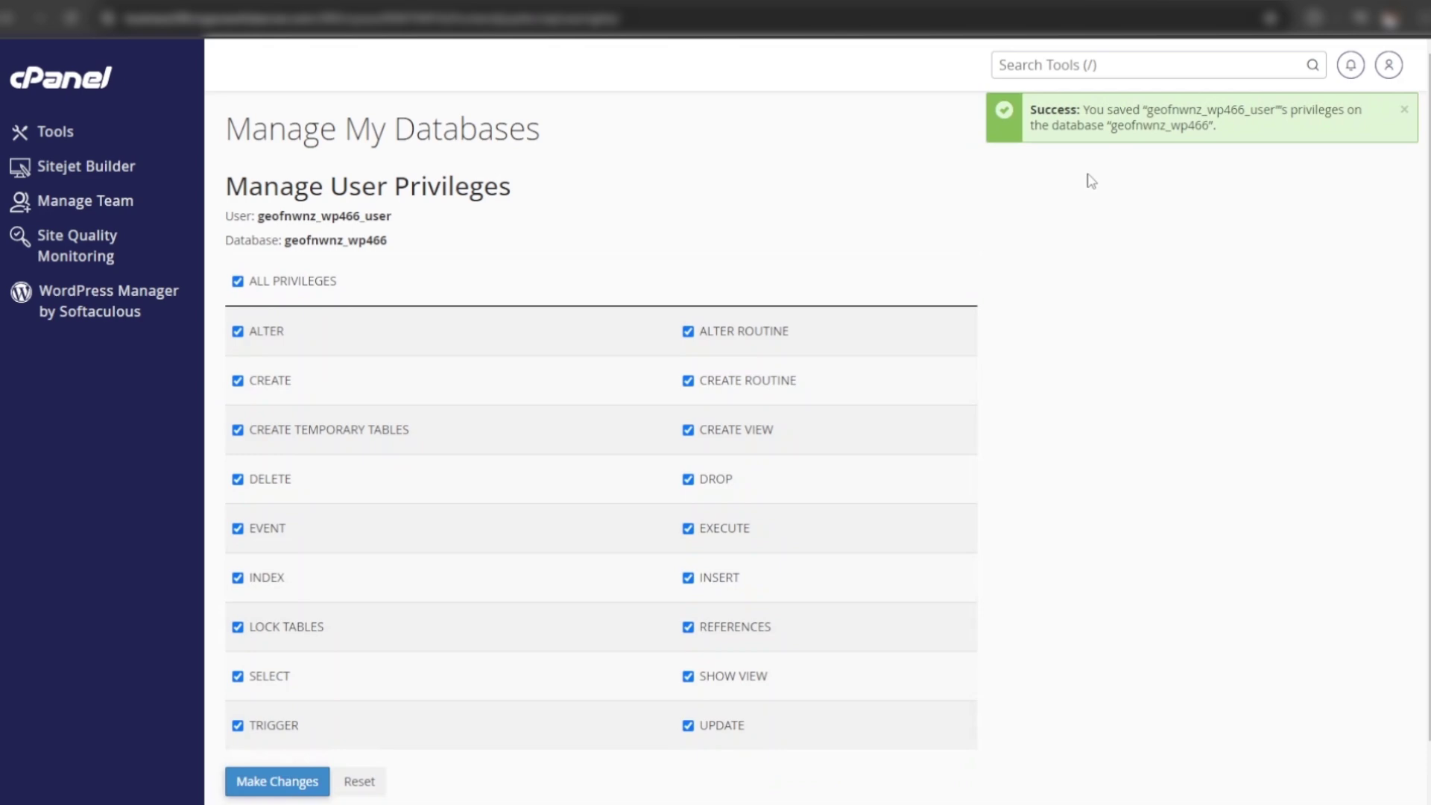
left_click_drag(1171, 127, 1209, 126)
left_click(36, 90)
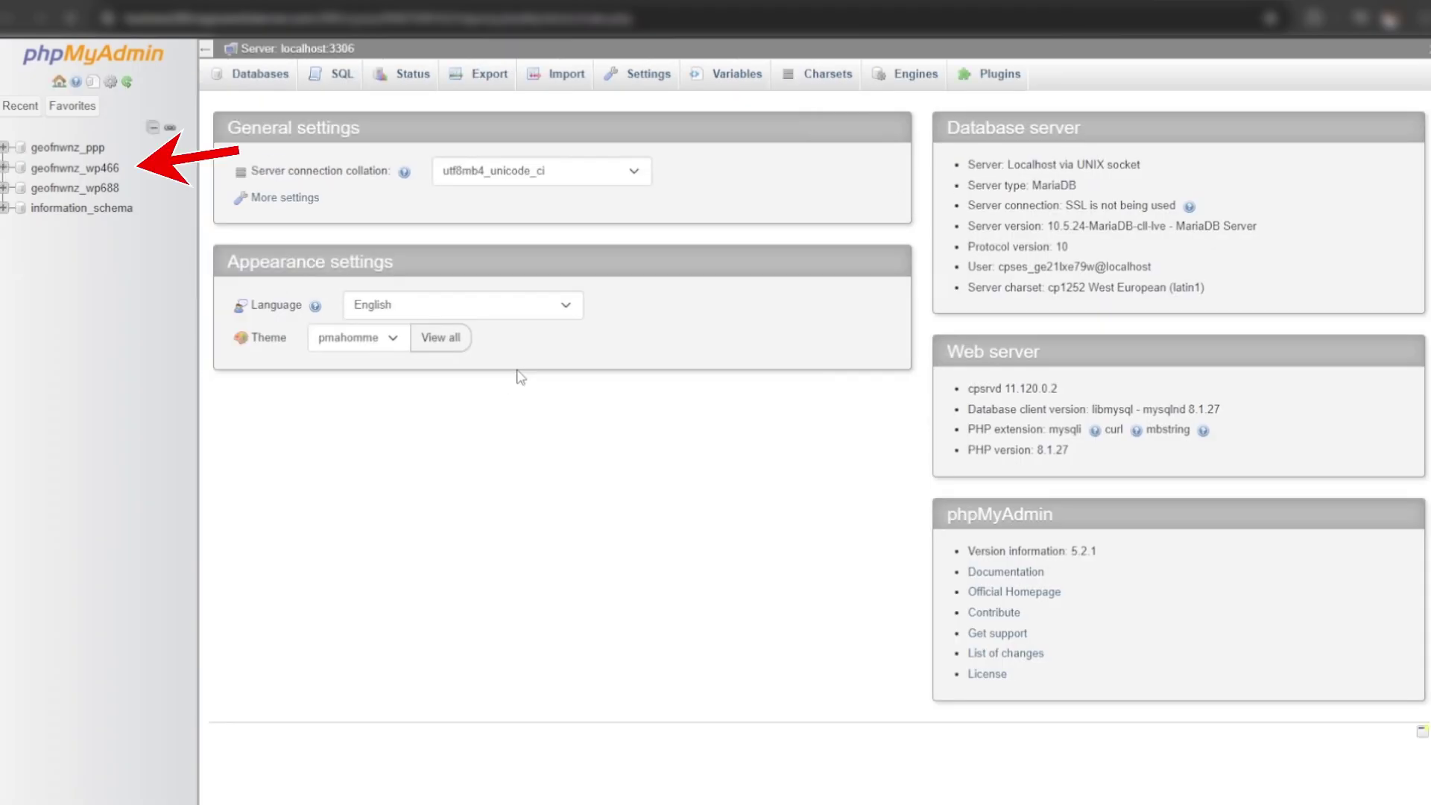
Import edoubles_wp66.sql into geofnwnz_wp466 from phpMyAdmin's Import page
left_click(88, 167)
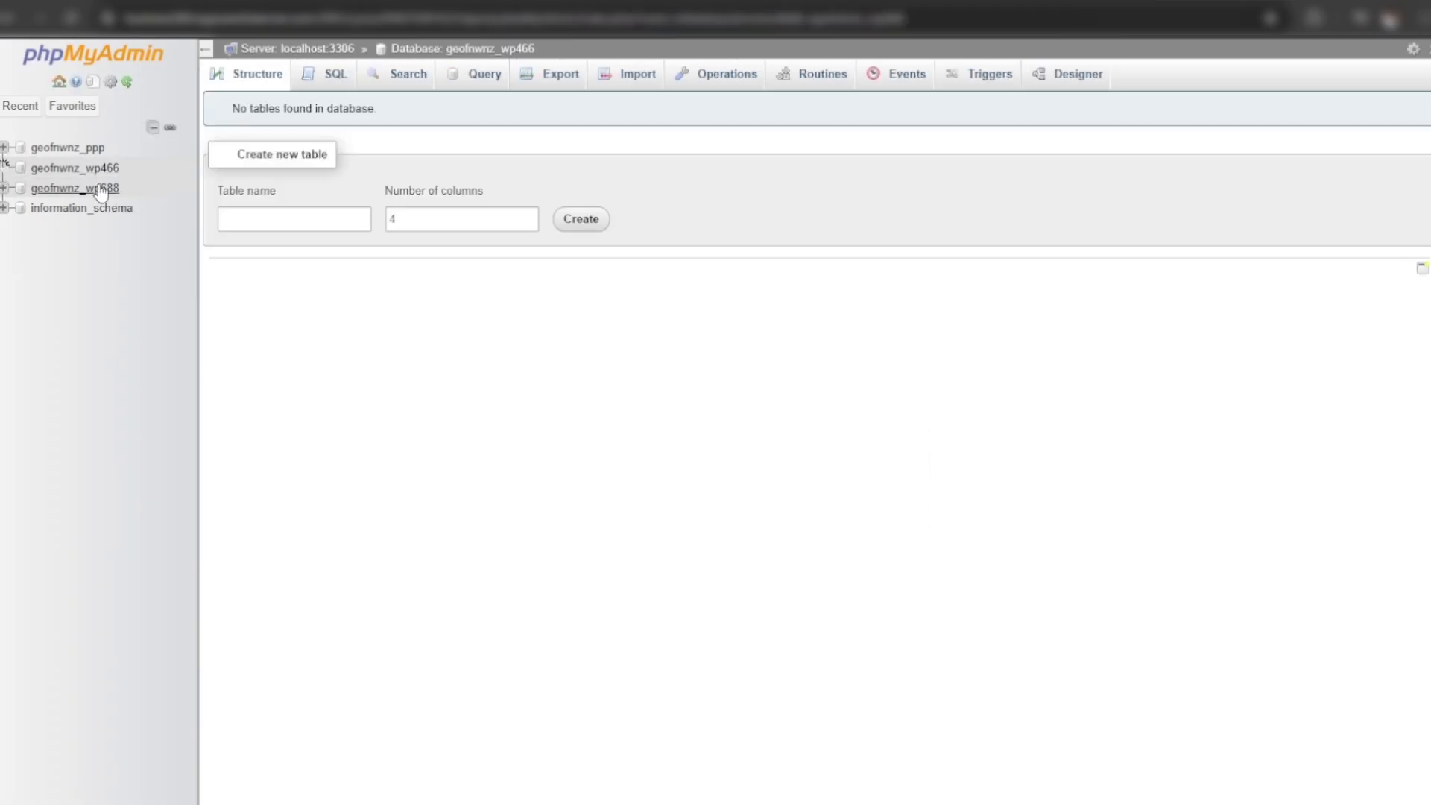
left_click(634, 81)
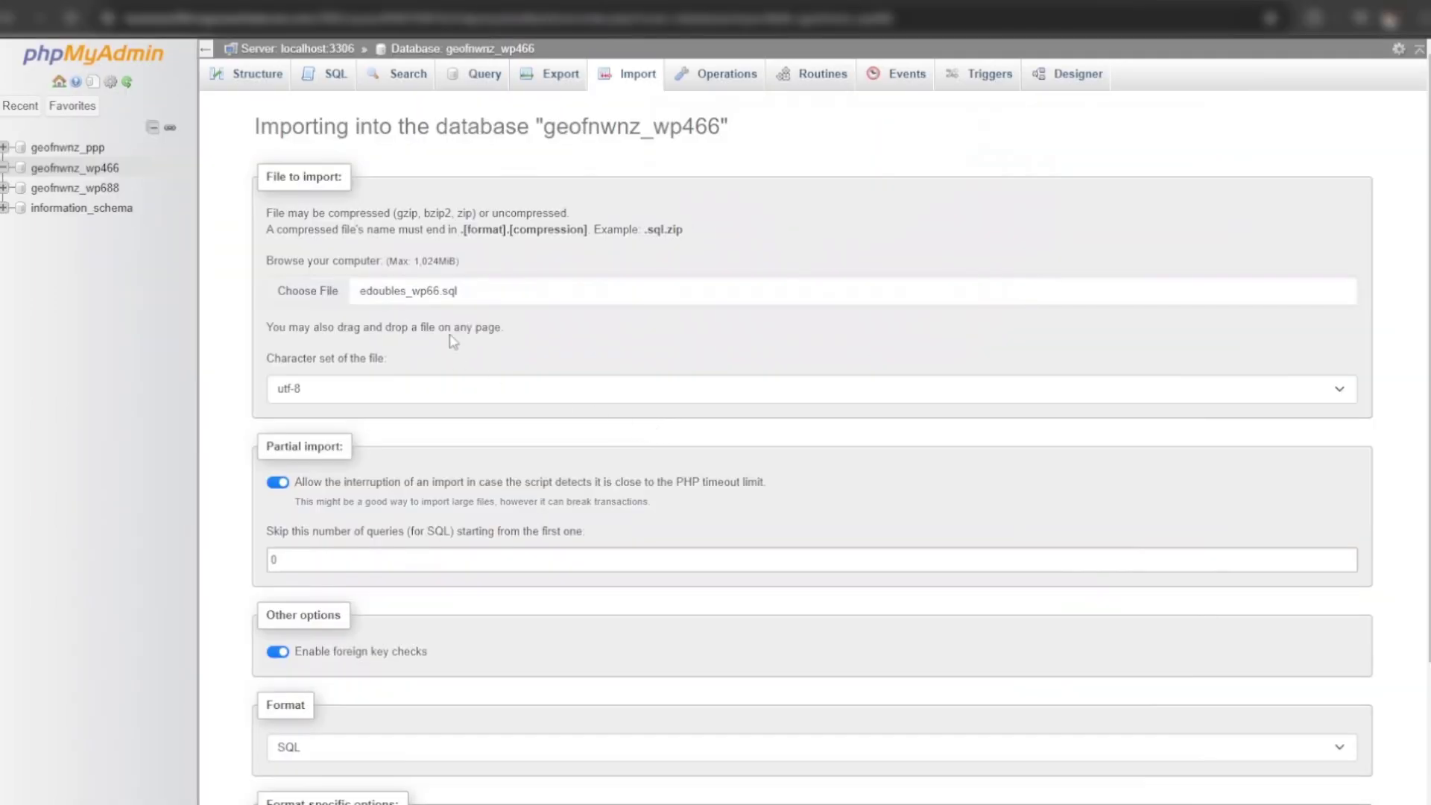
scroll(334, 365, "down", 3)
left_click(282, 775)
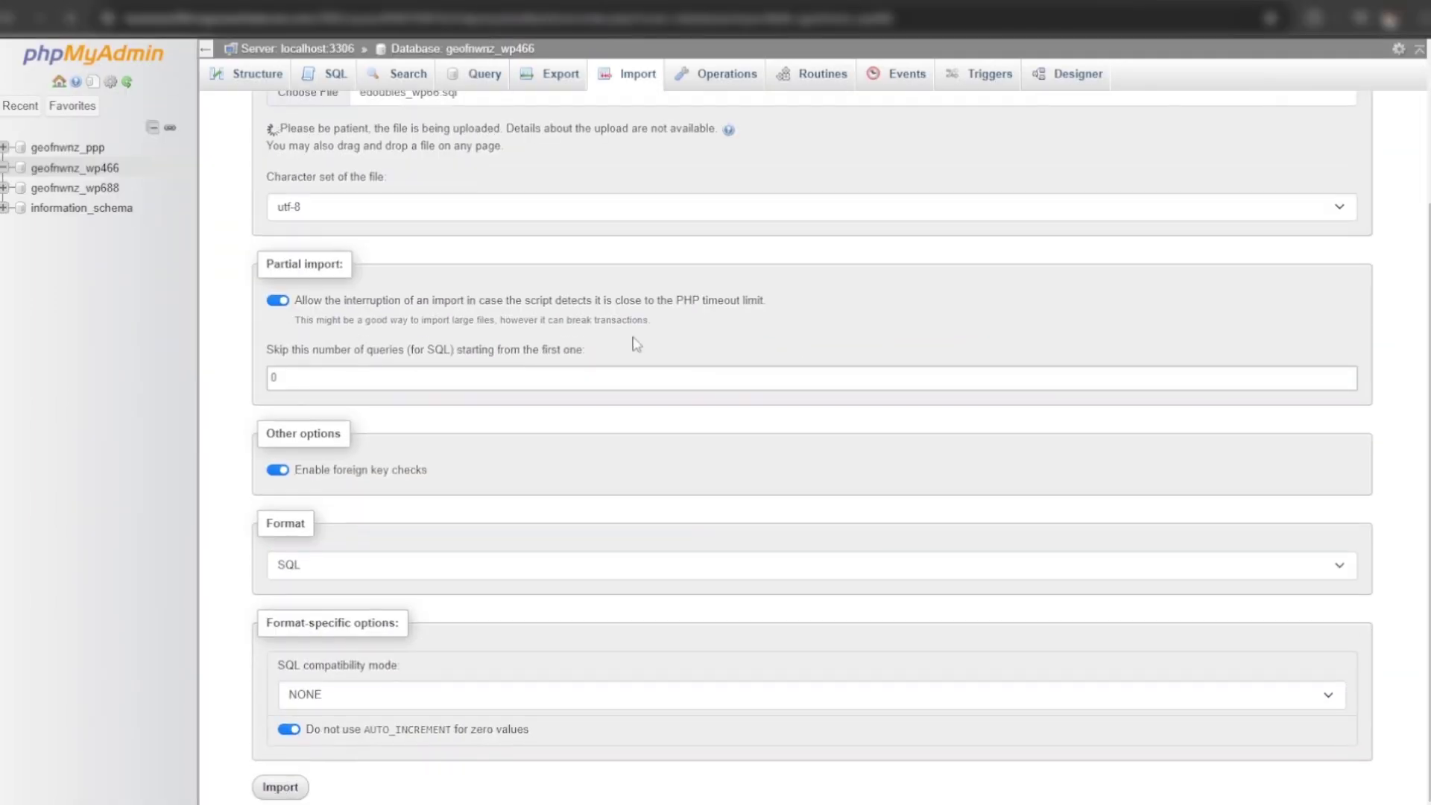
scroll(636, 344, "up", 3)
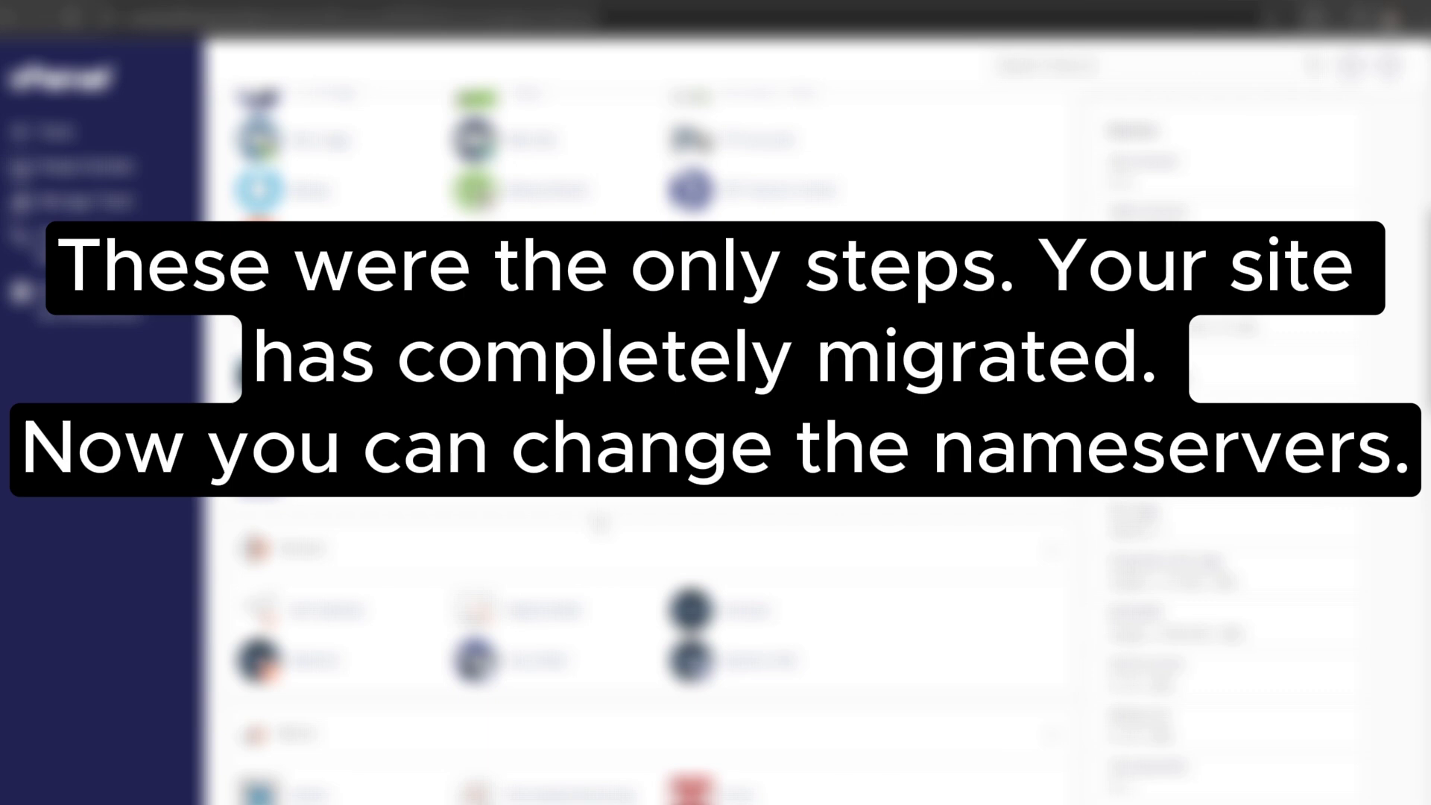
scroll(600, 526, "up", 6)
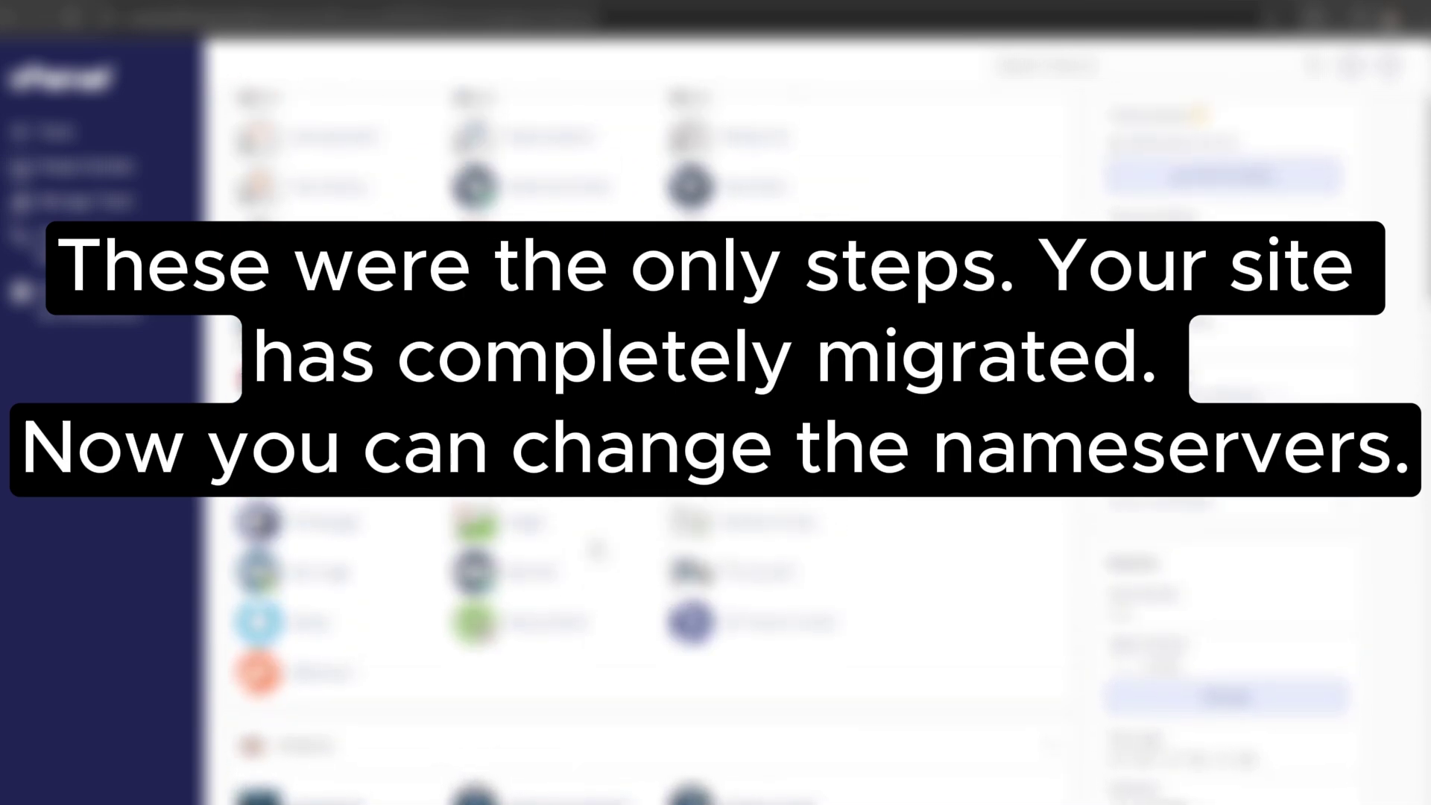
scroll(597, 550, "down", 6)
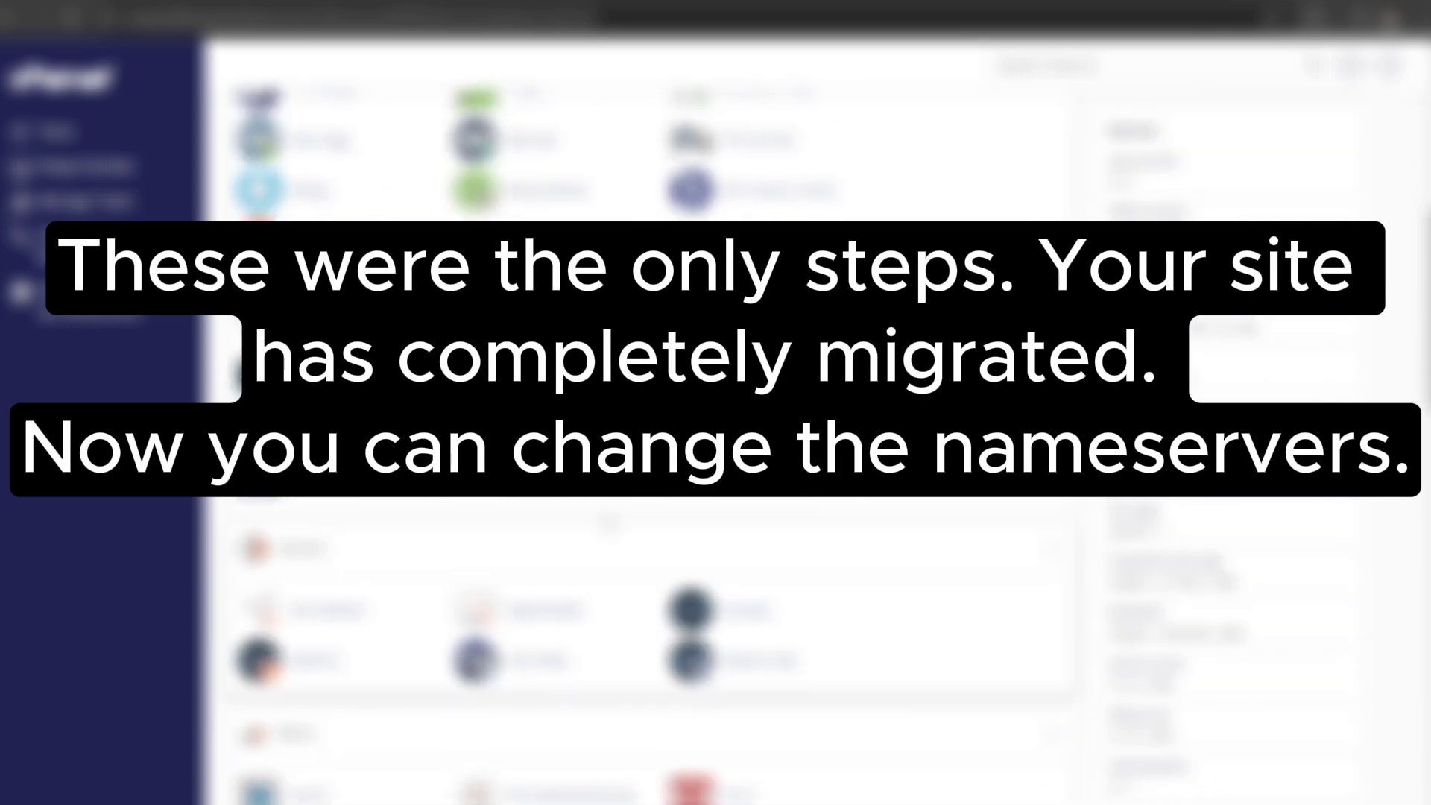